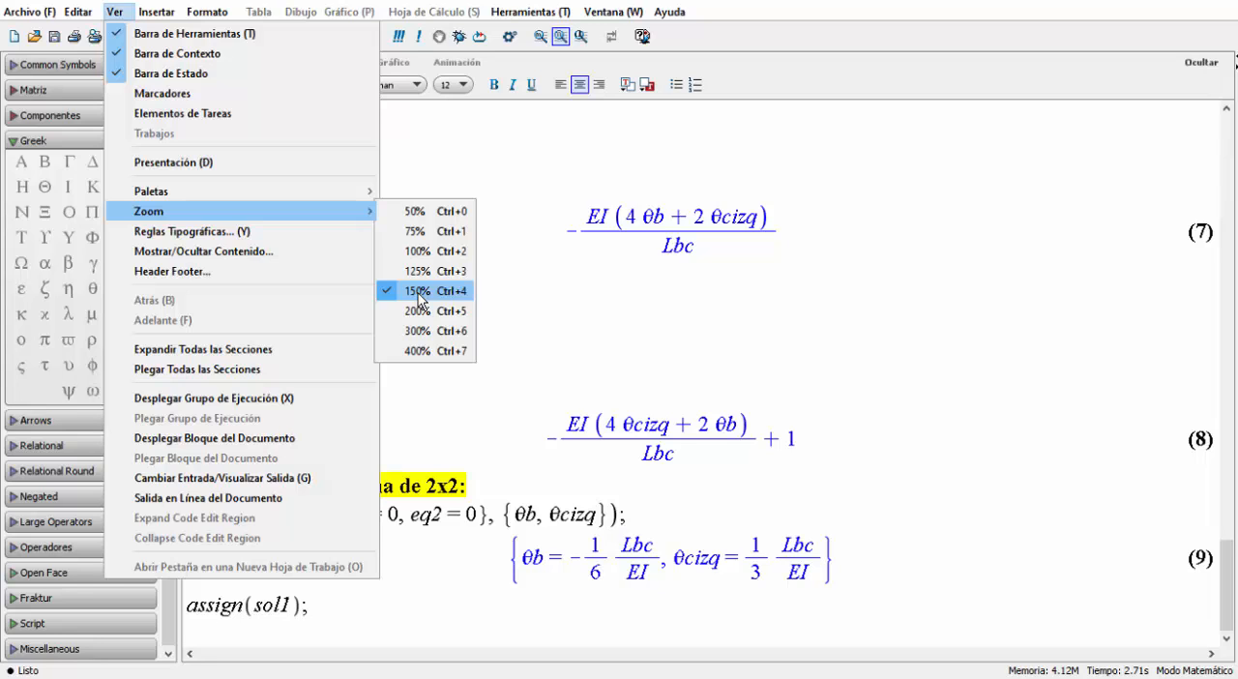
Copy θb from the 2x2 system's solution to a new math line below assign(sol1) and evaluate it.
click(320, 634)
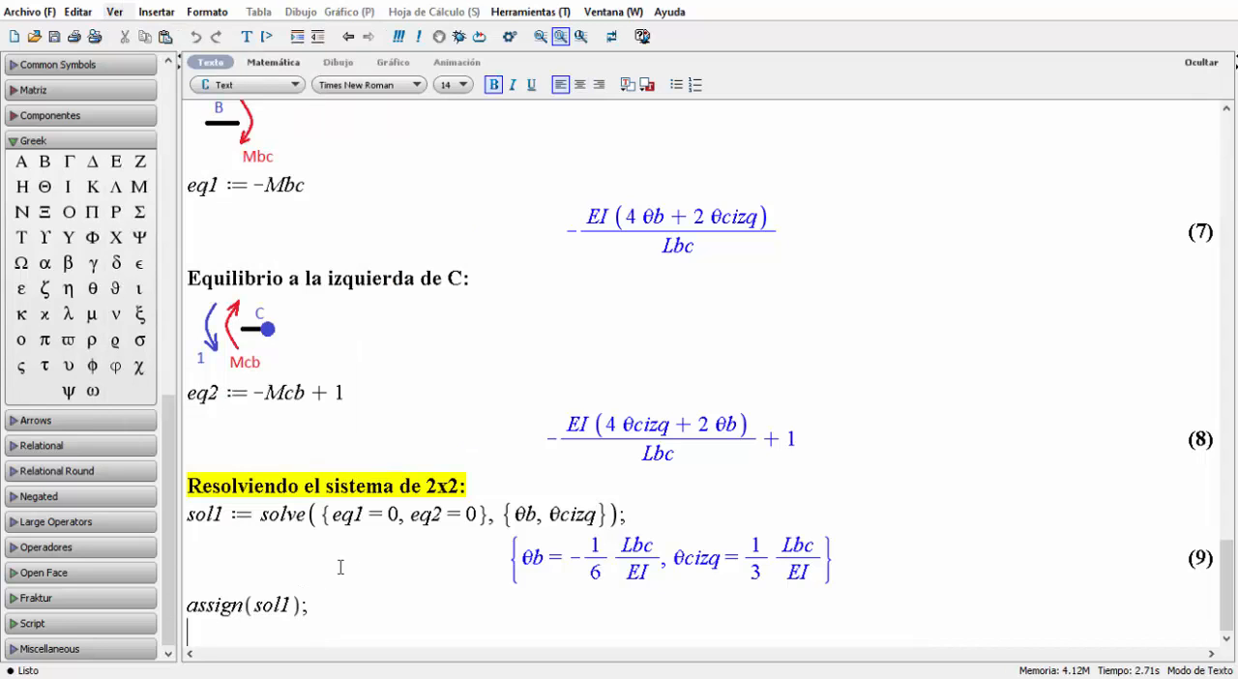
double_click(531, 559)
key(ctrl+c)
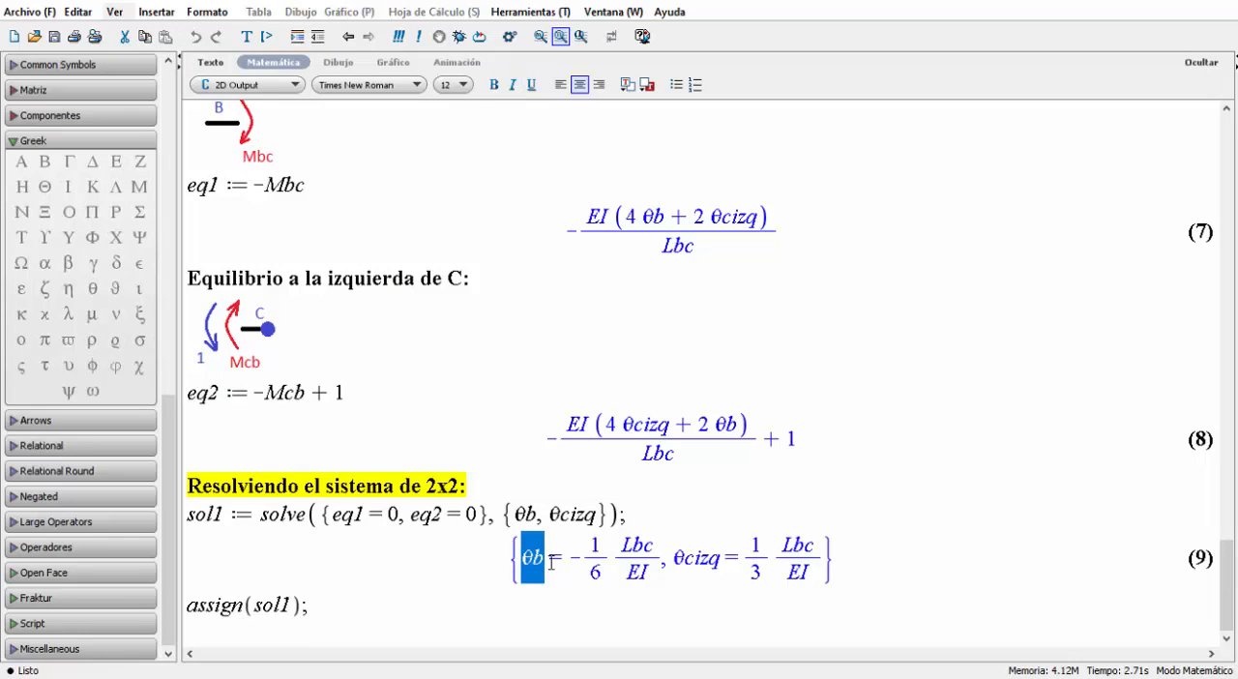
click(280, 626)
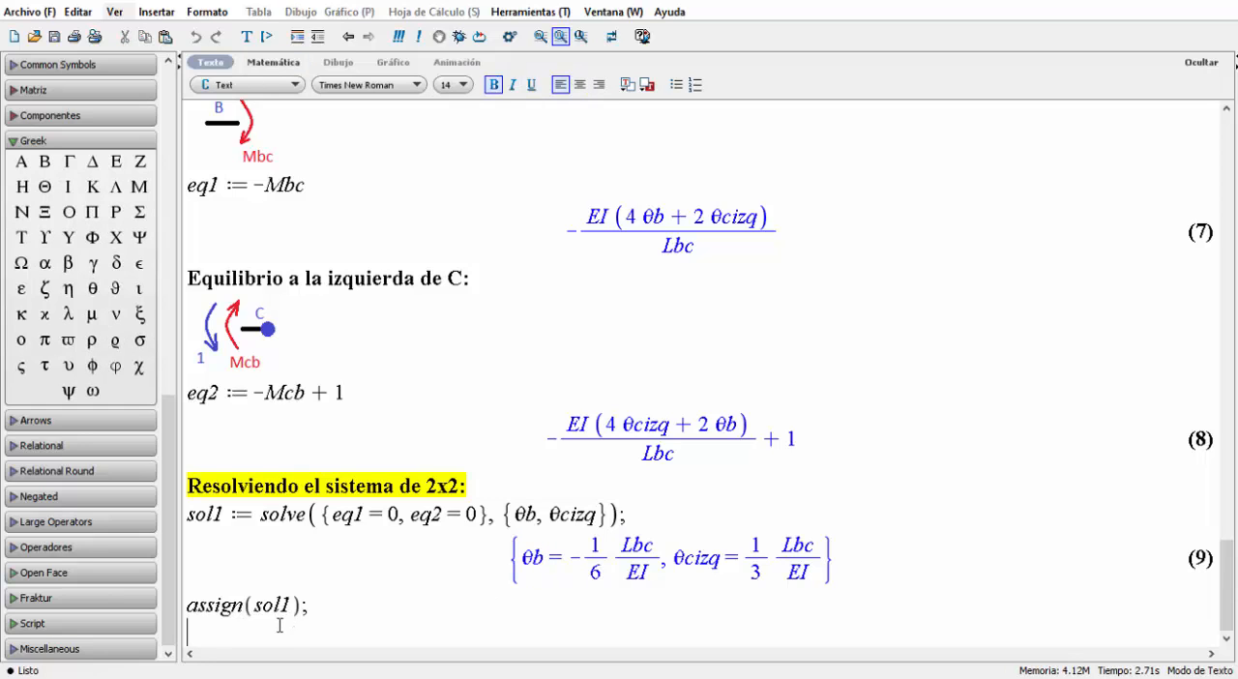
key(ctrl+v)
key(Return)
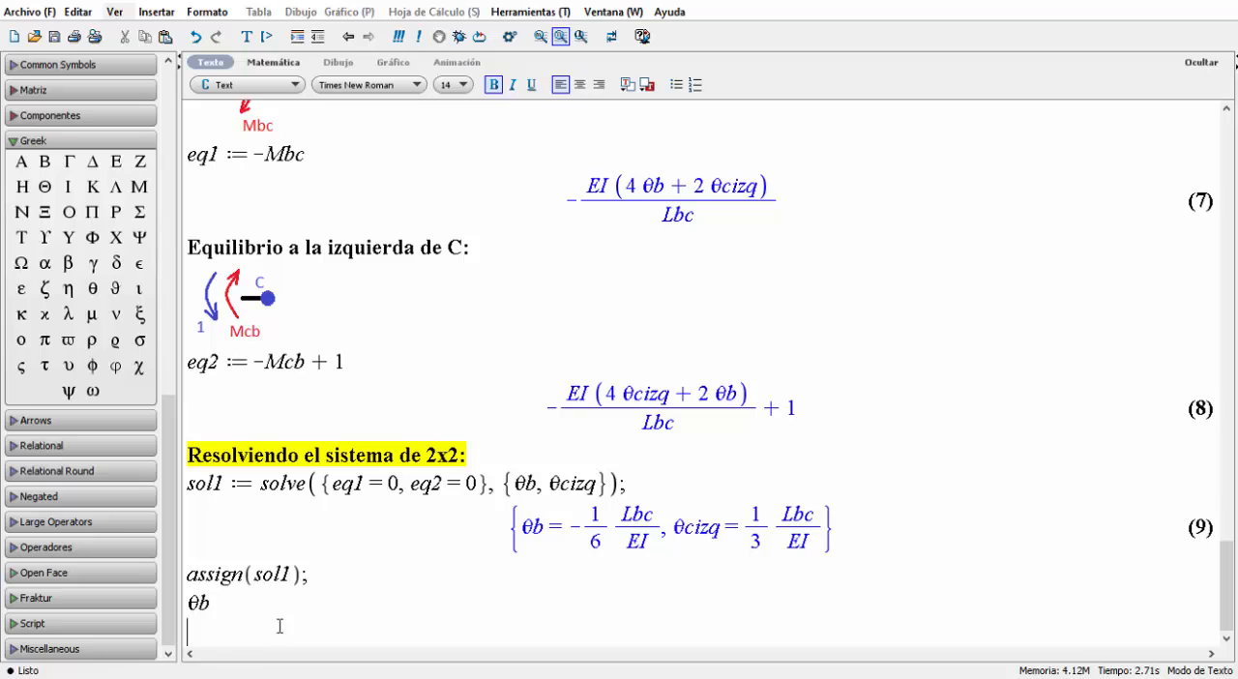
key(BackSpace)
key(F5)
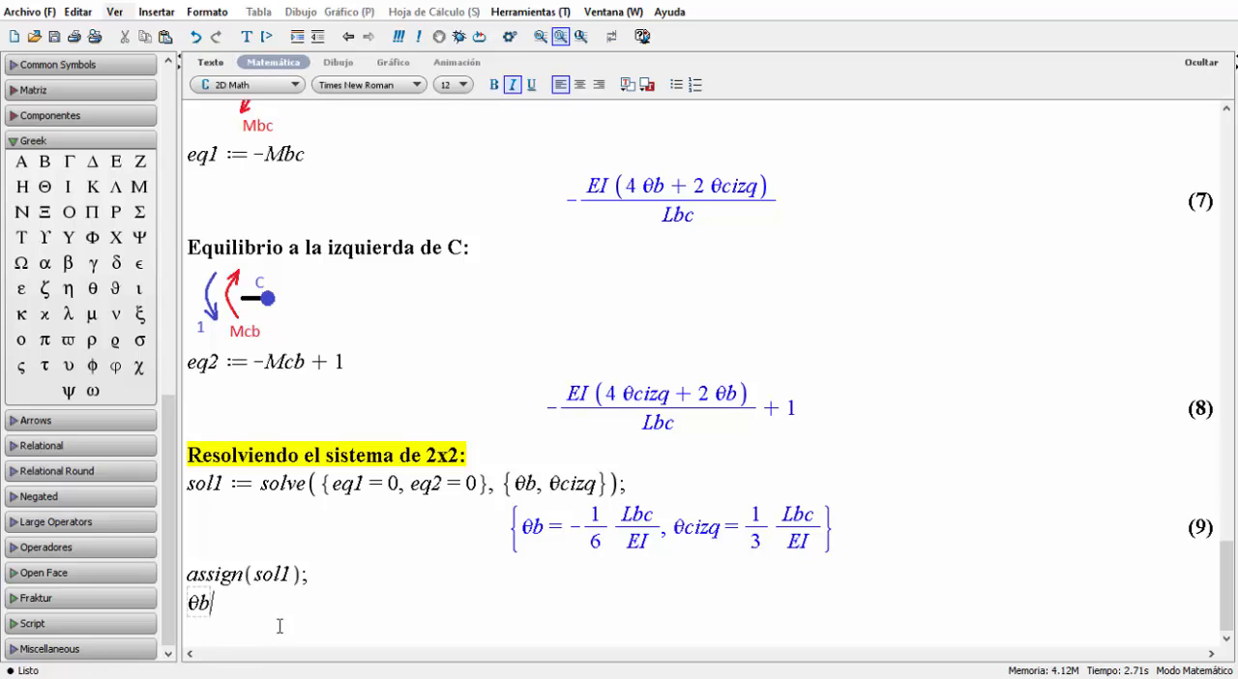
key(Return)
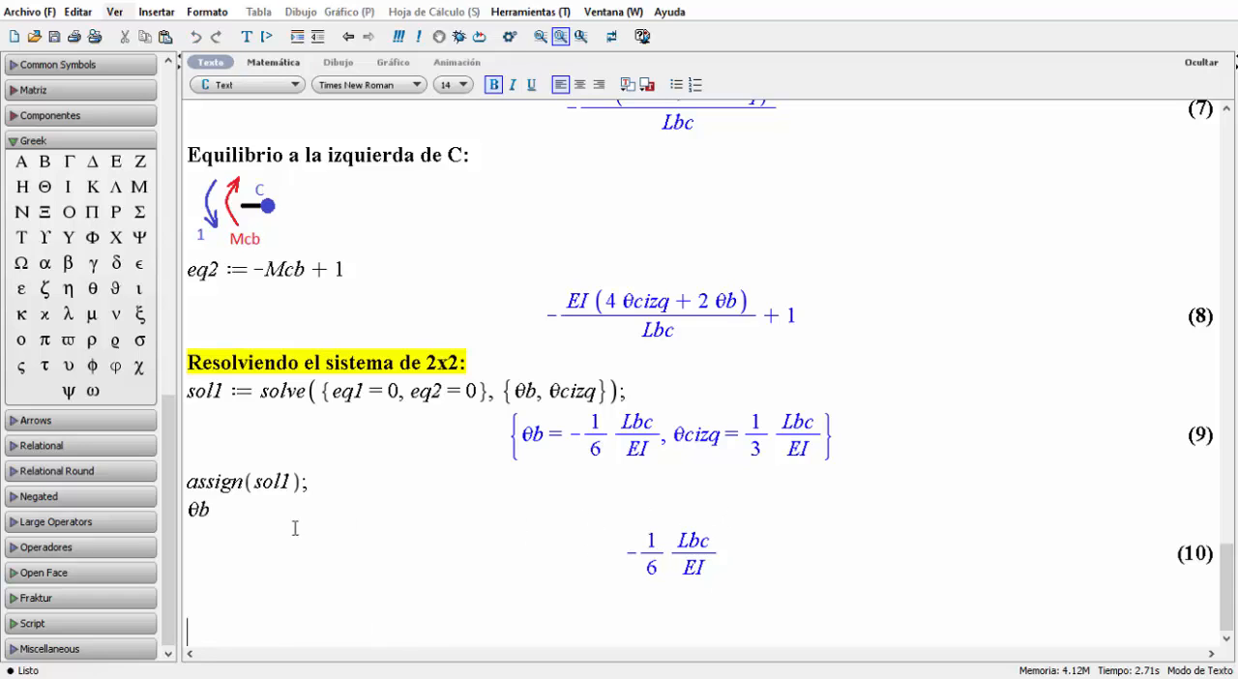
Delete the θb check line together with its evaluated output.
drag(743, 555, 470, 555)
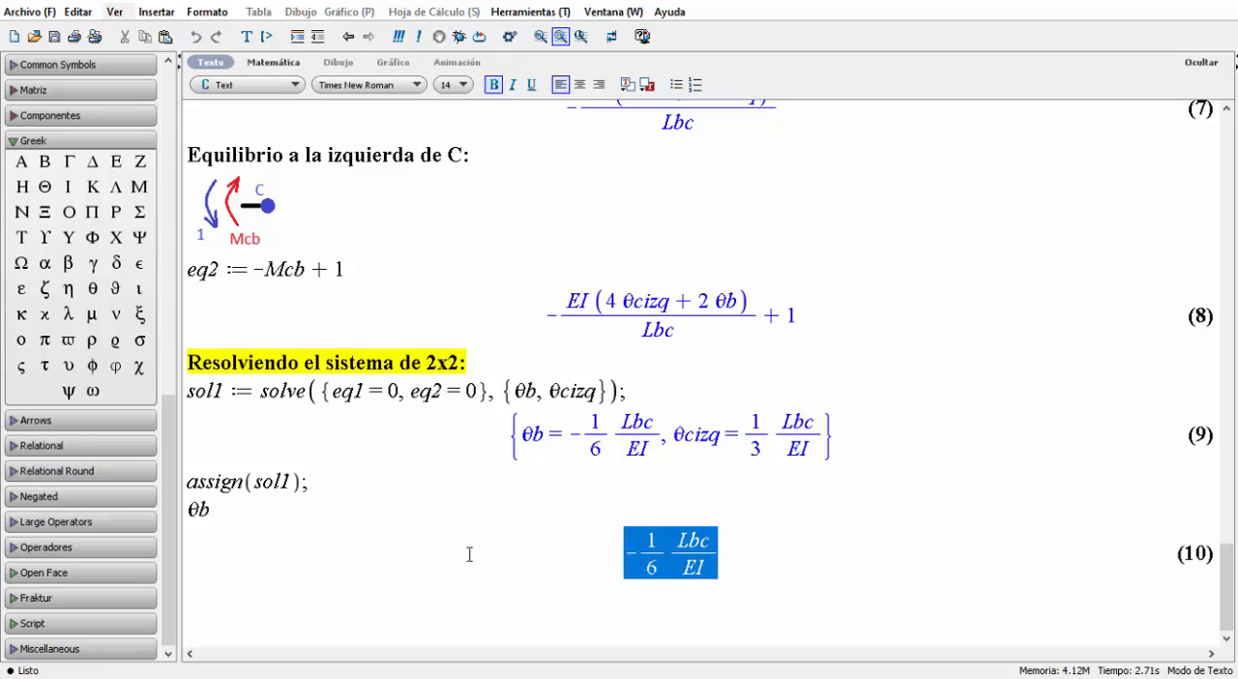
drag(222, 534, 193, 509)
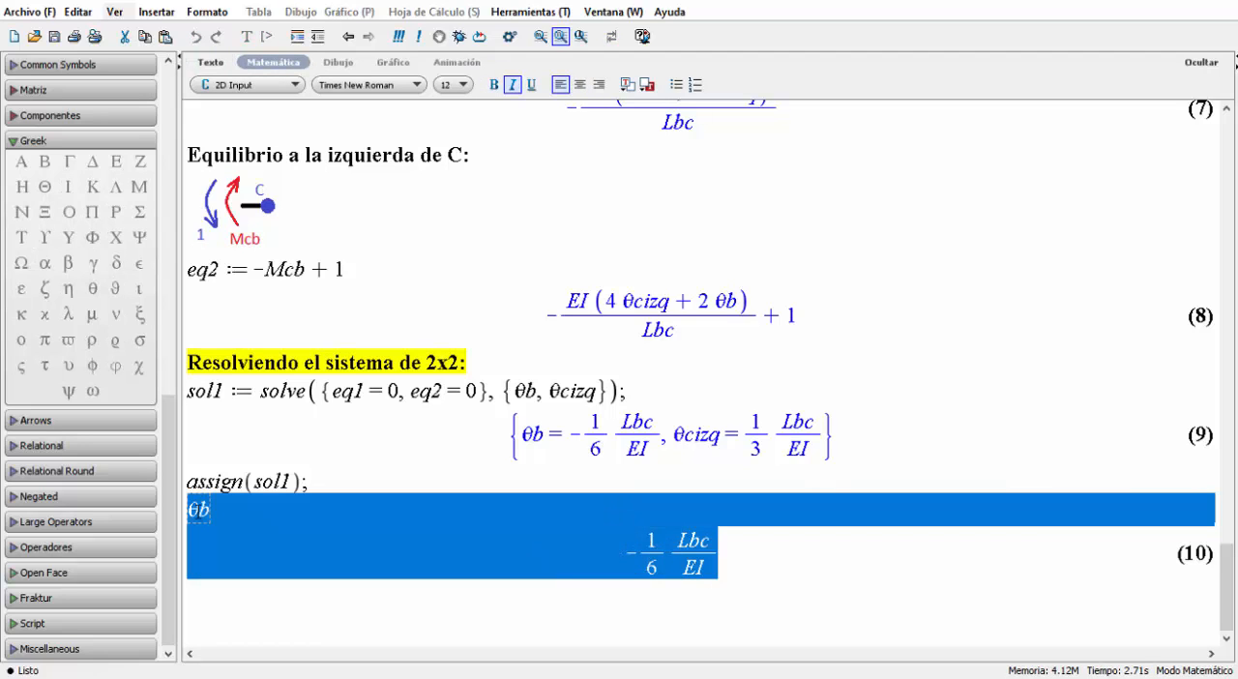
key(Delete)
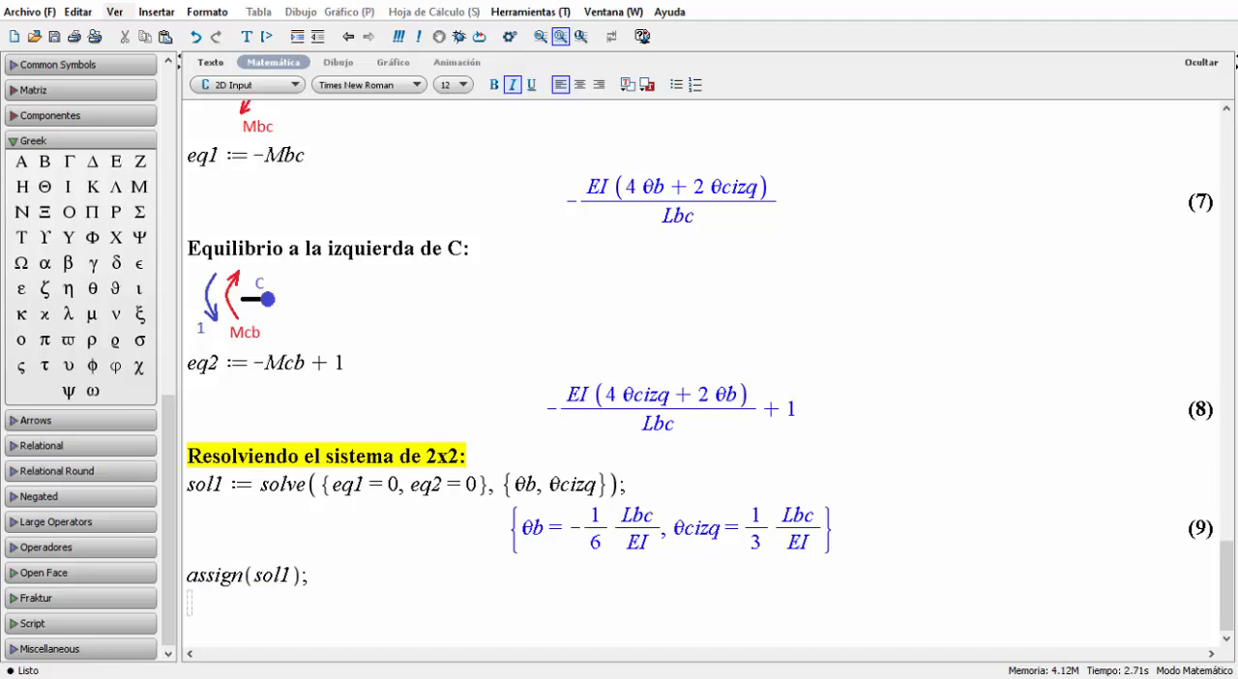
Insert the heading "Equilibrio a la derecha de C:" with its joint diagram showing Mcd and the unit moment below assign(sol1).
scroll(442, 222, up, 3)
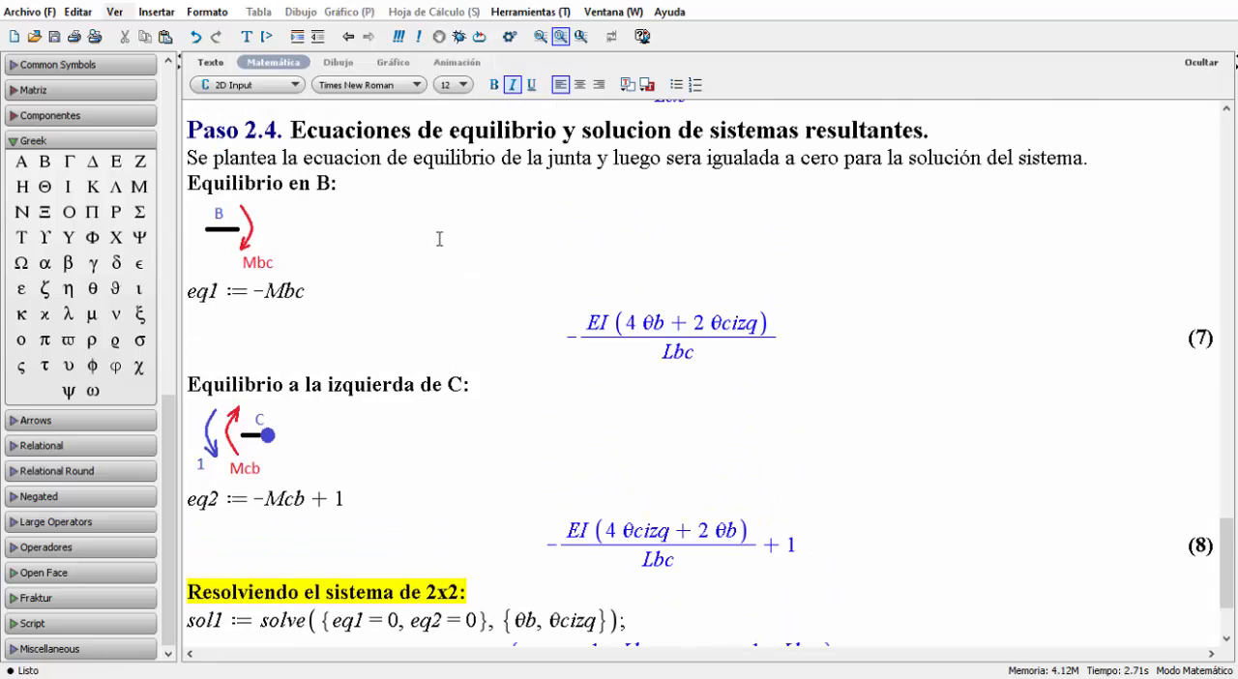
scroll(397, 326, down, 3)
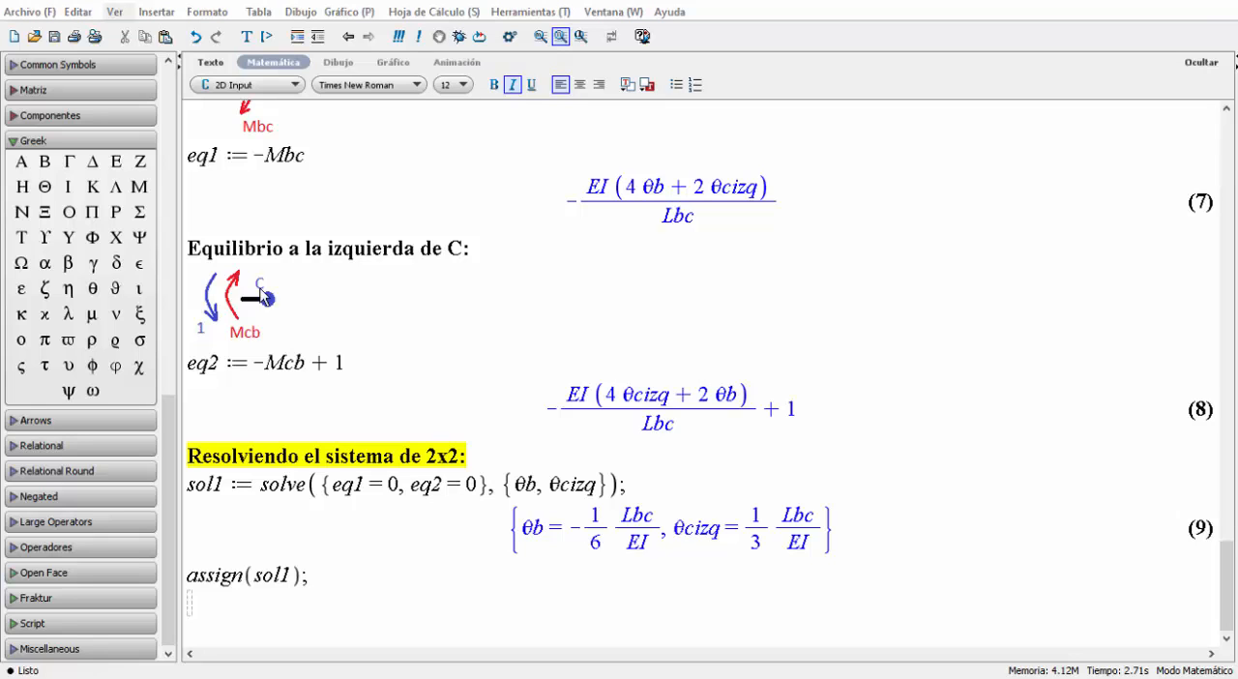
key(F5)
text(Equilibrio a la derecha de C:)
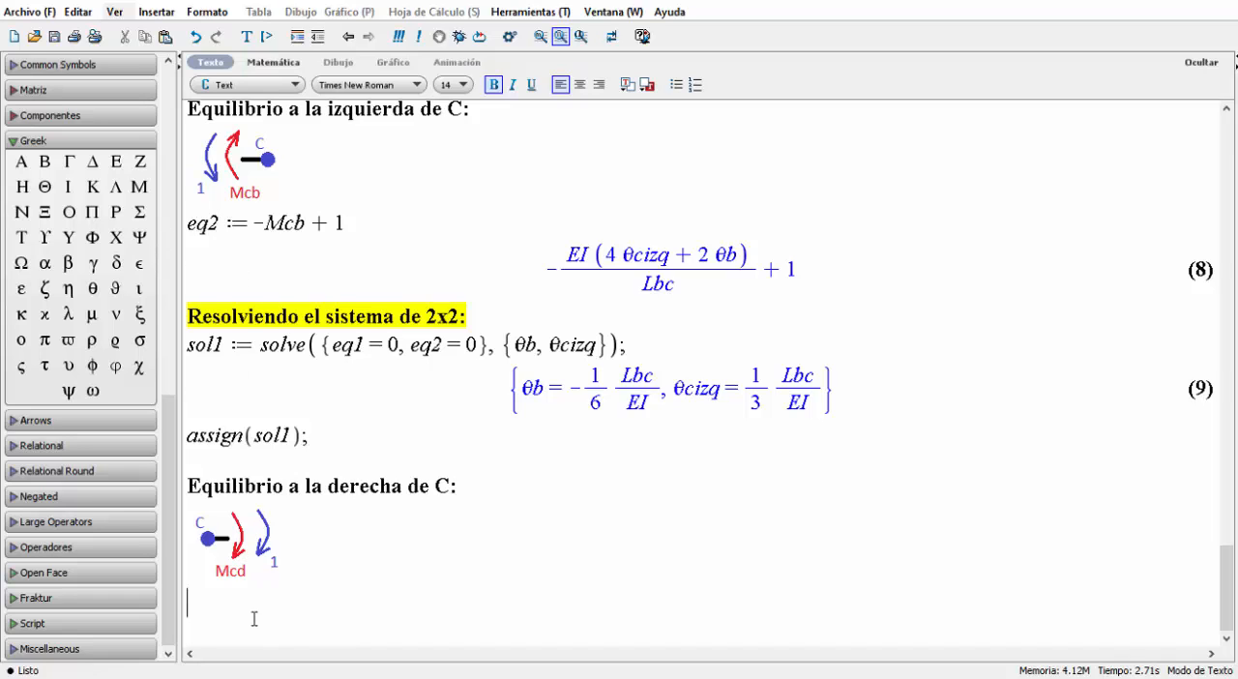
text(eq)
key(BackSpace)
key(BackSpace)
text(dfag)
key(BackSpace)
key(BackSpace)
key(BackSpace)
key(BackSpace)
Define eq3 := -Mcd - 1 as a math expression below the diagram for the right side of C and evaluate it.
click(273, 62)
text(da)
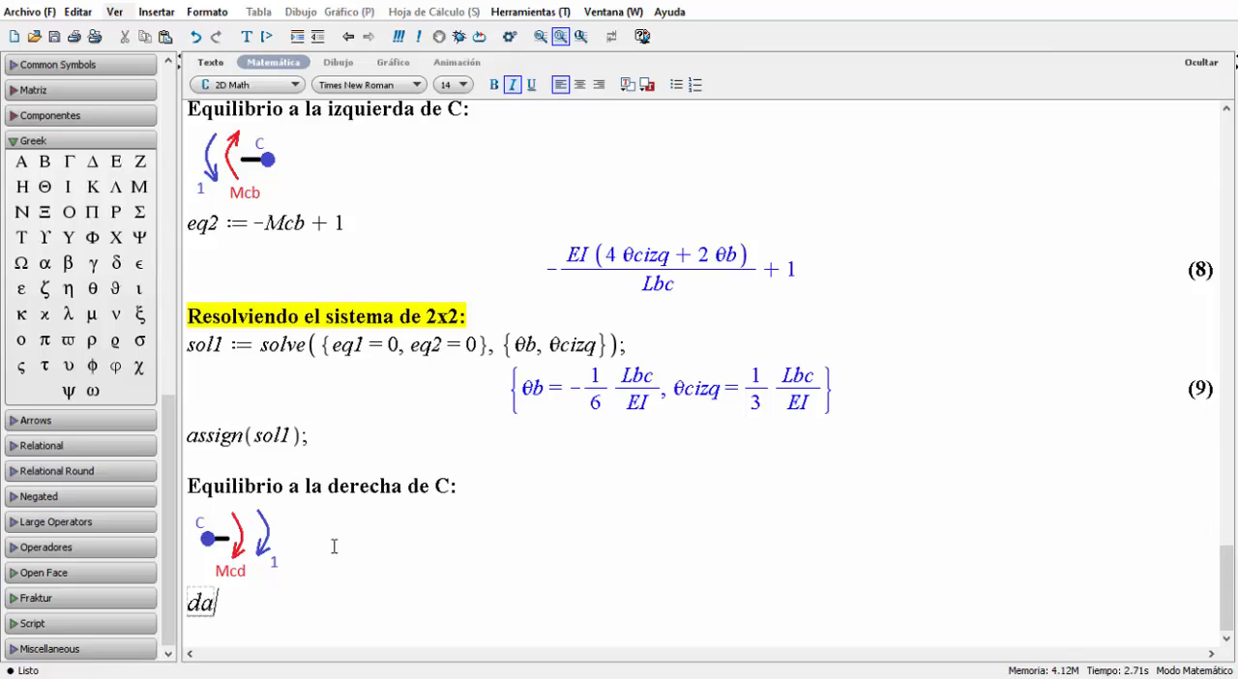
key(BackSpace)
key(BackSpace)
text(eq3 := )
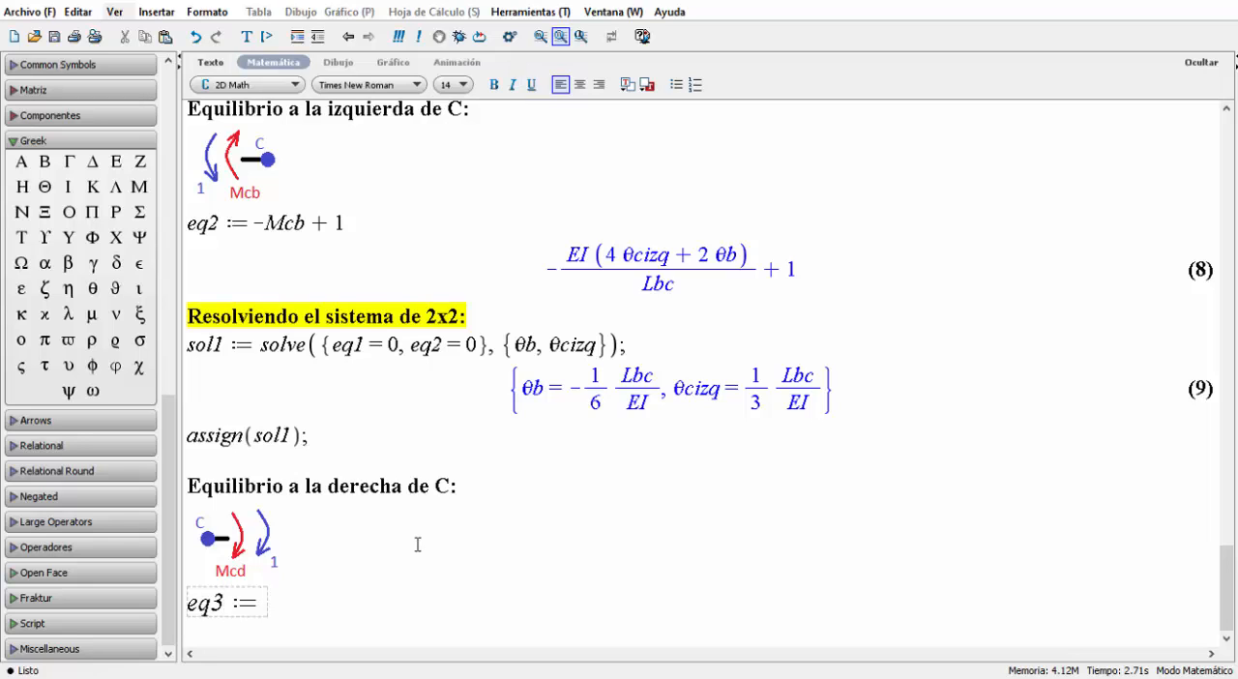
text(-M)
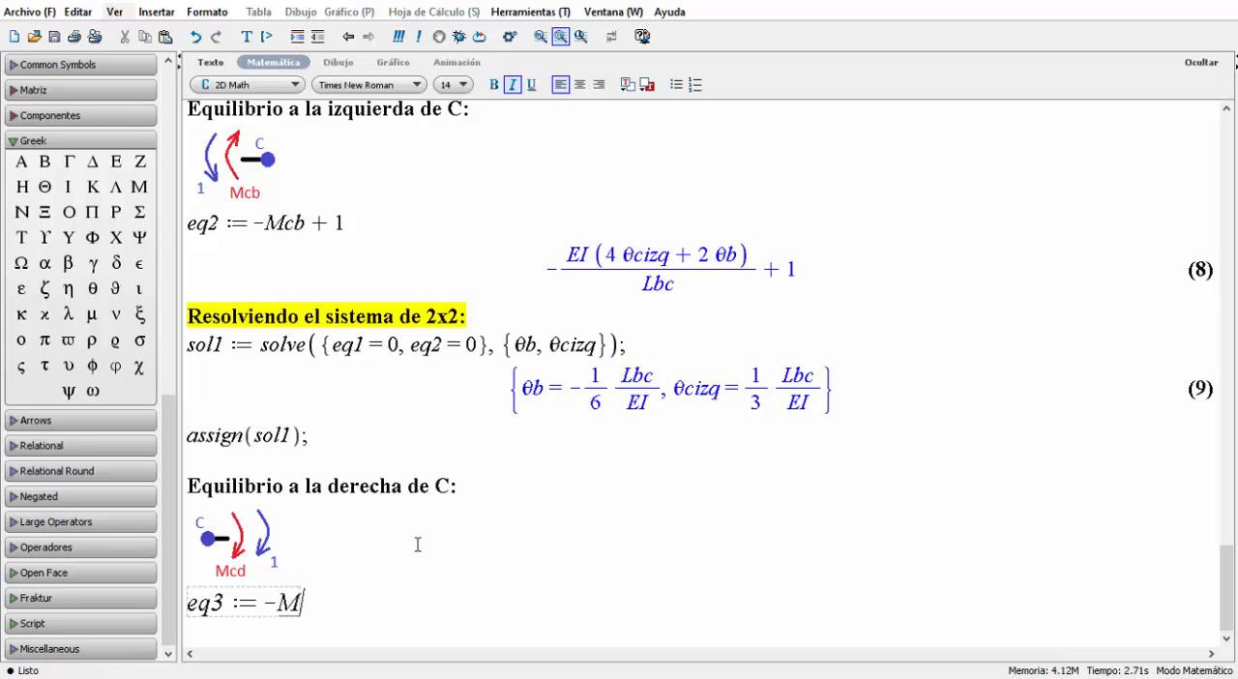
text(cd - 1)
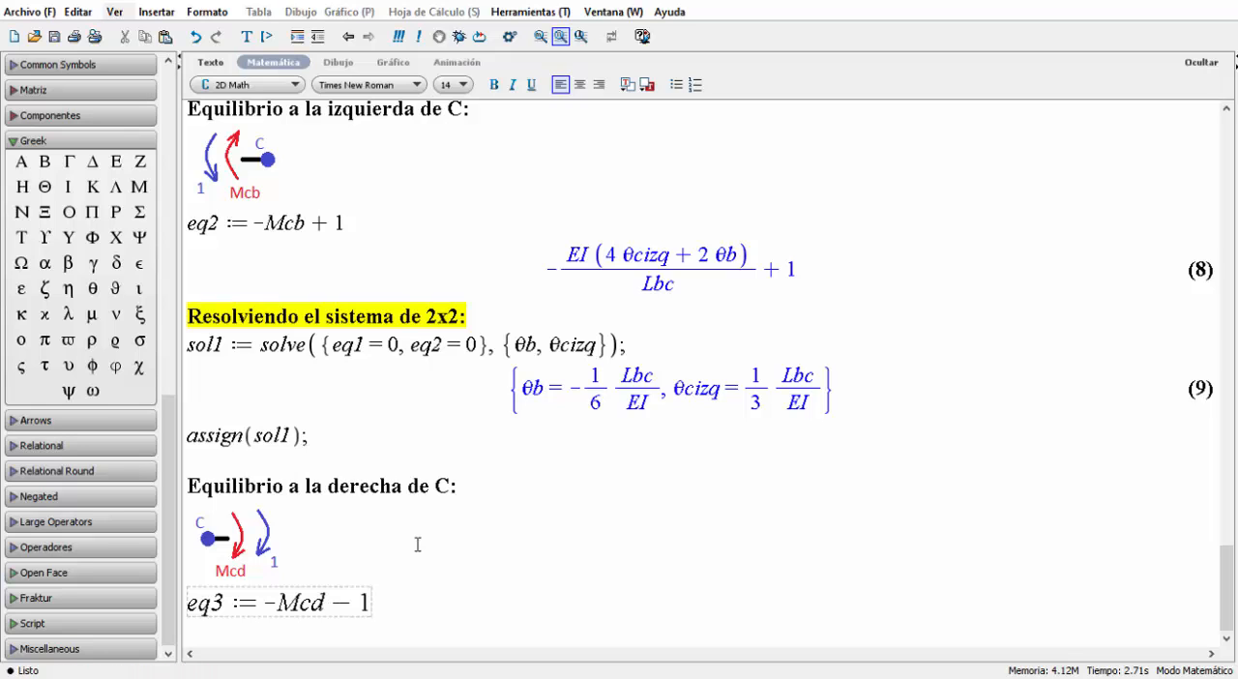
key(Return)
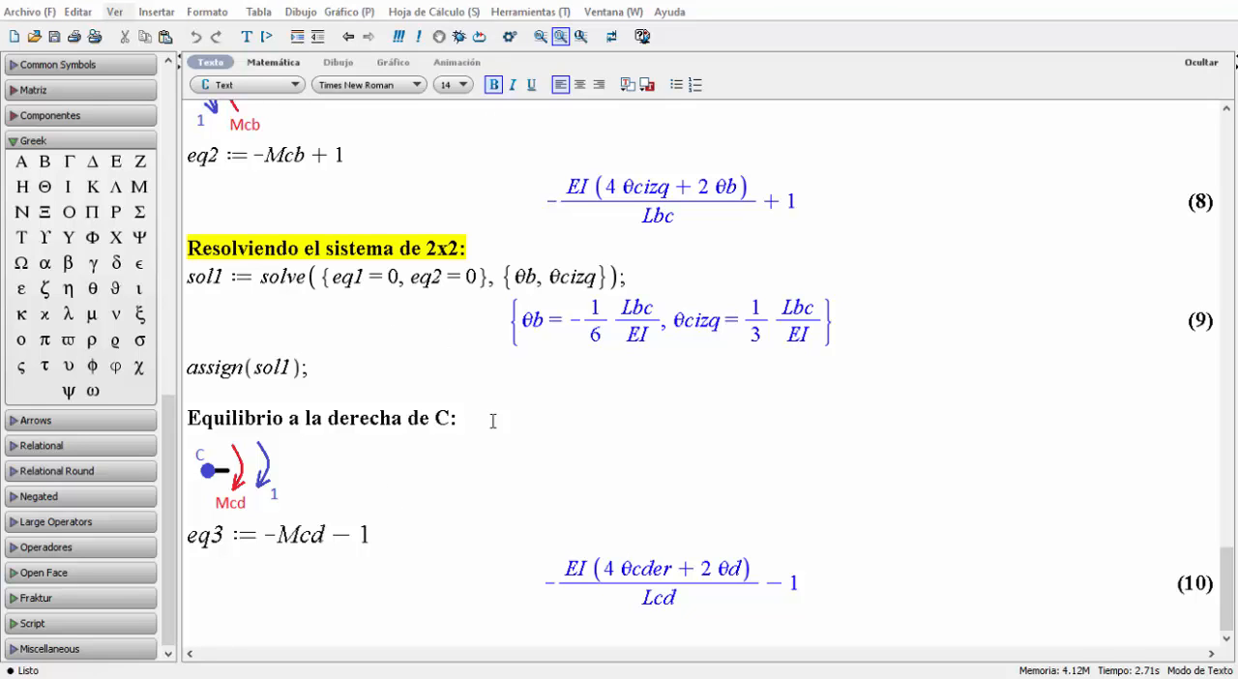
Review the joint D moments in Paso 2.3 and add the heading "Equilibrio en D:" with its joint diagram below eq3.
scroll(288, 465, up, 5)
scroll(279, 462, up, 12)
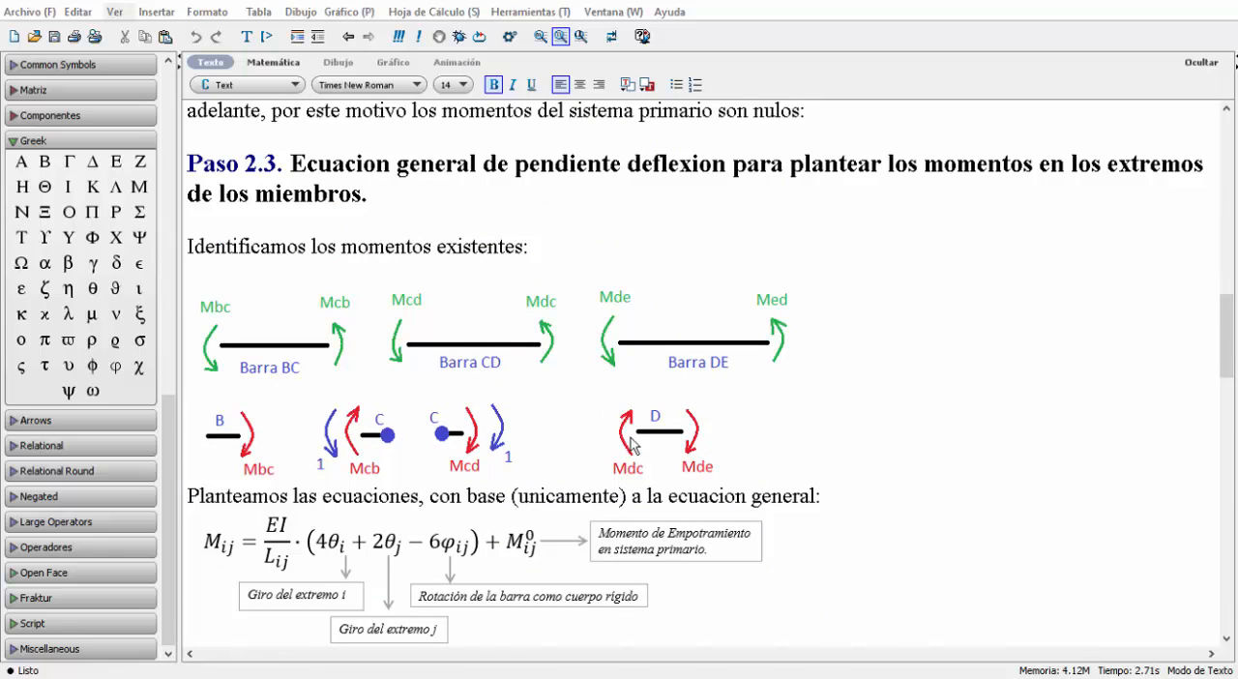
scroll(631, 444, down, 12)
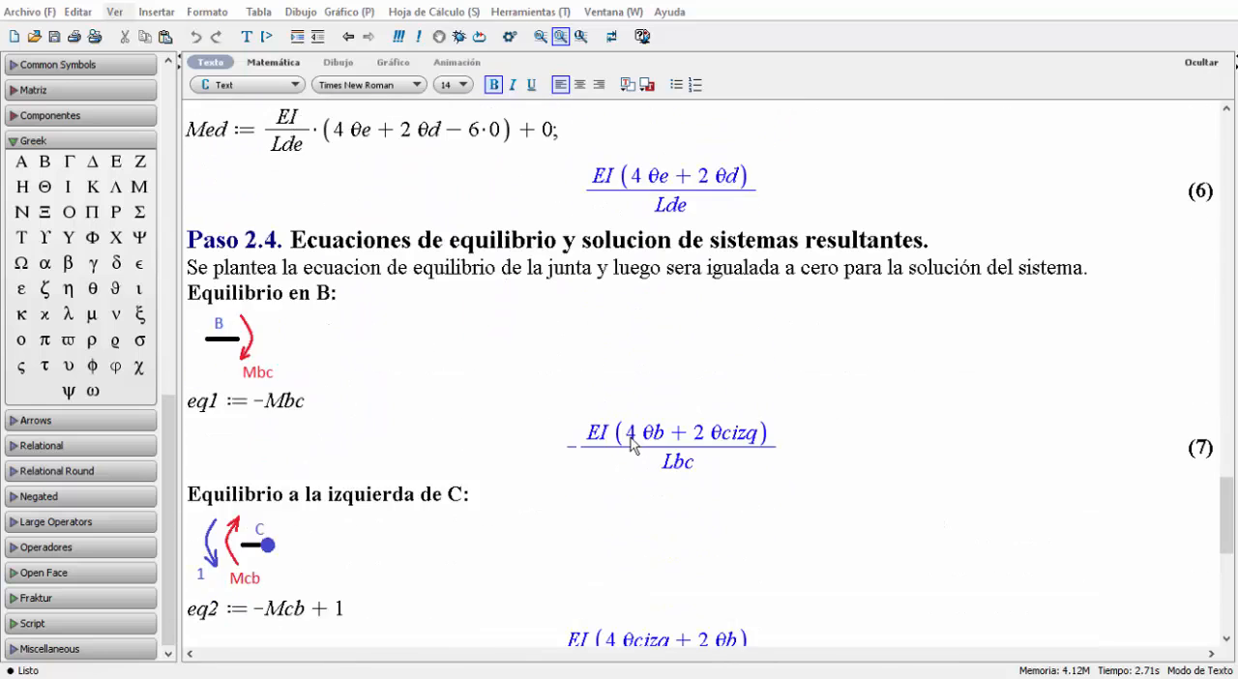
scroll(630, 444, down, 5)
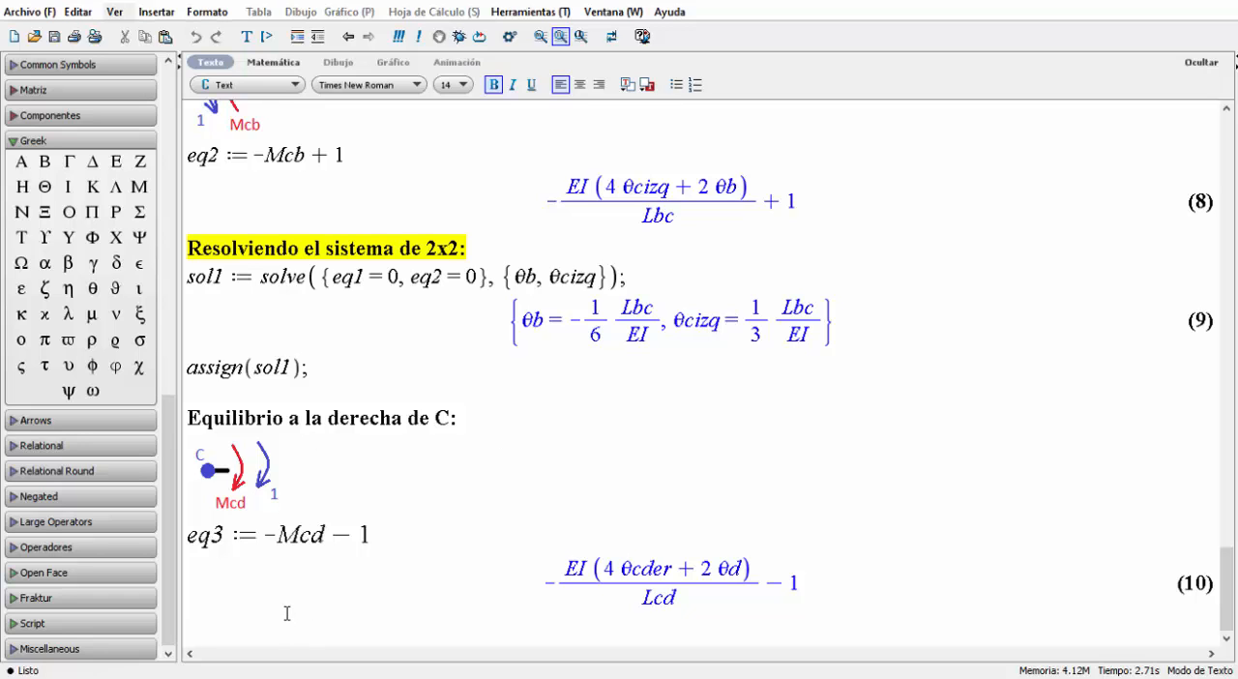
scroll(287, 613, down, 2)
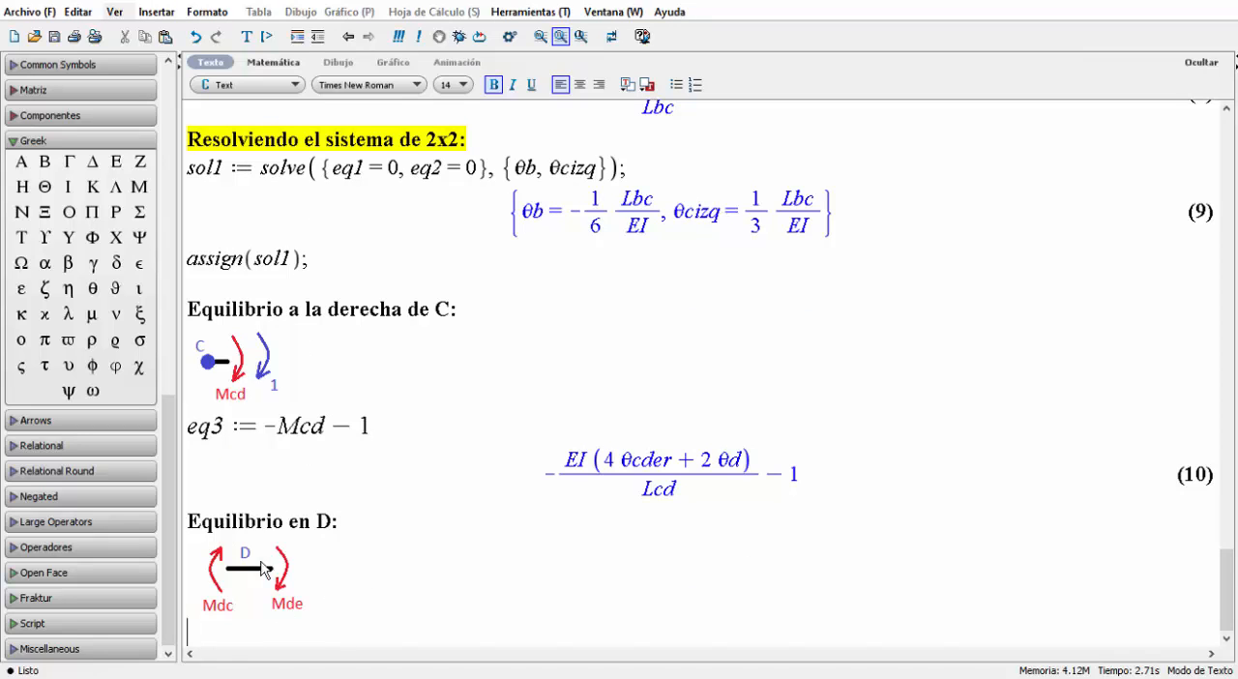
Define eq4 := -Mdc - Mde as a math expression below the joint D diagram and evaluate it.
key(F5)
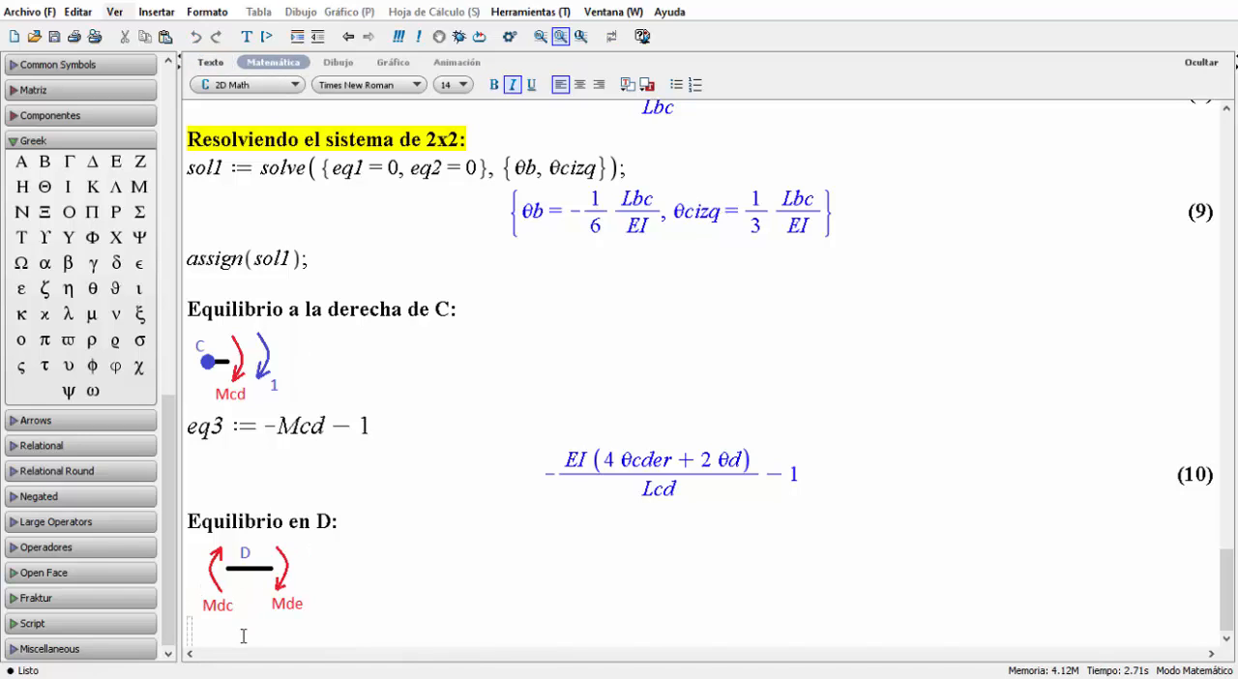
text(eq4 := )
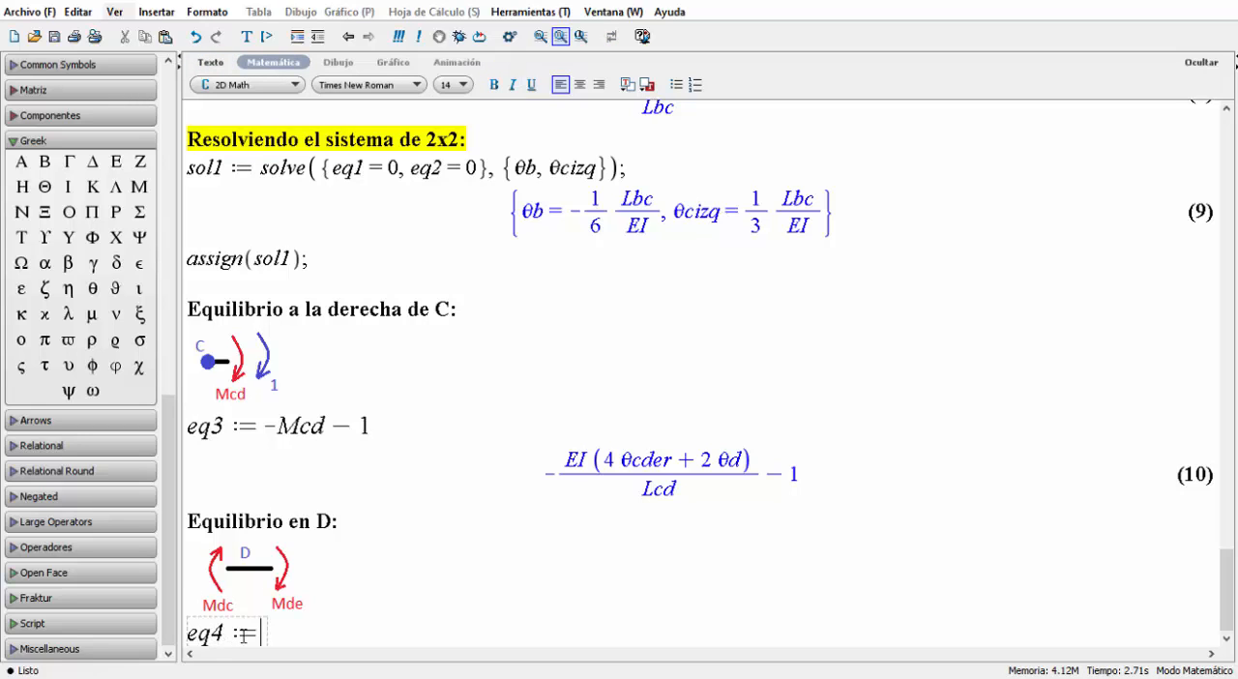
text(-Mdc )
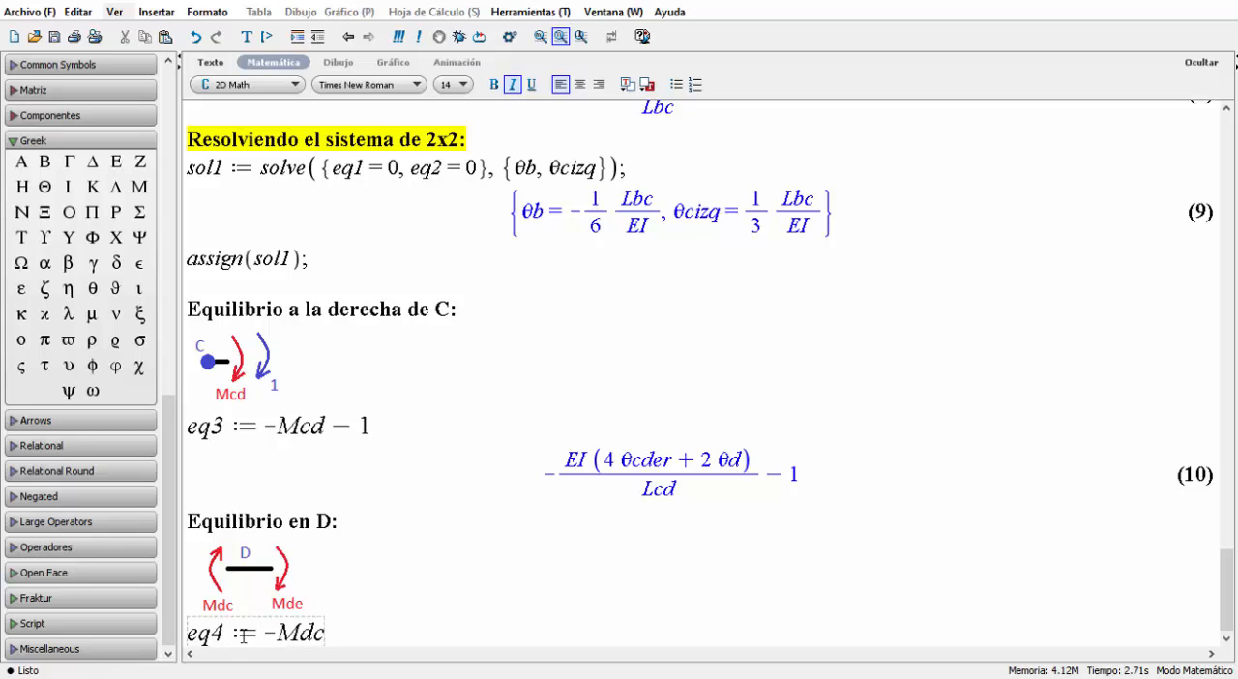
text(- Mde)
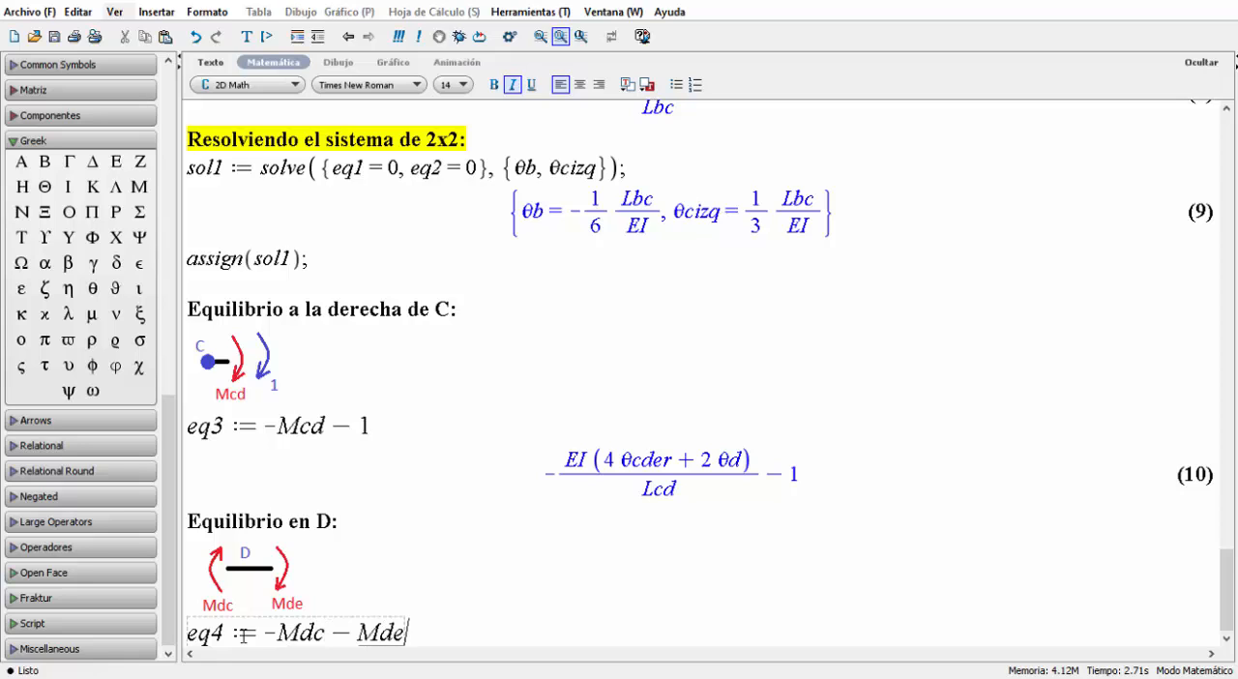
key(Return)
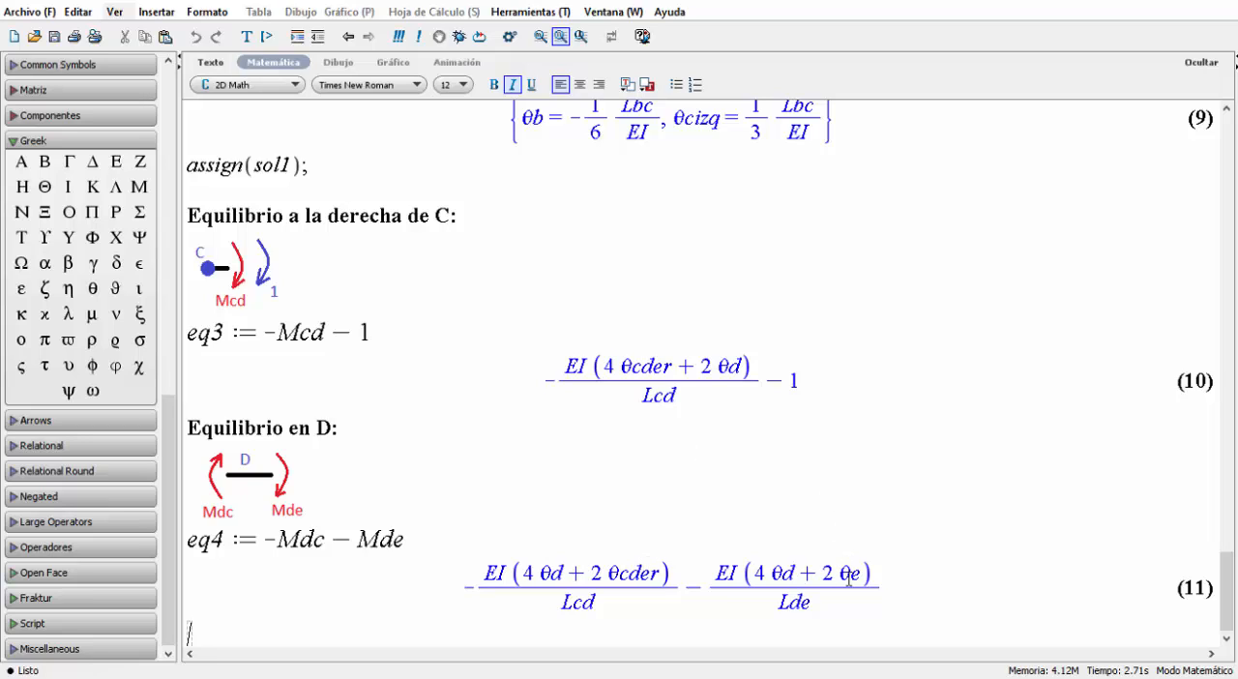
Replace the θe term with 0 in the Mde moment equation of Paso 2.3.
scroll(849, 578, up, 15)
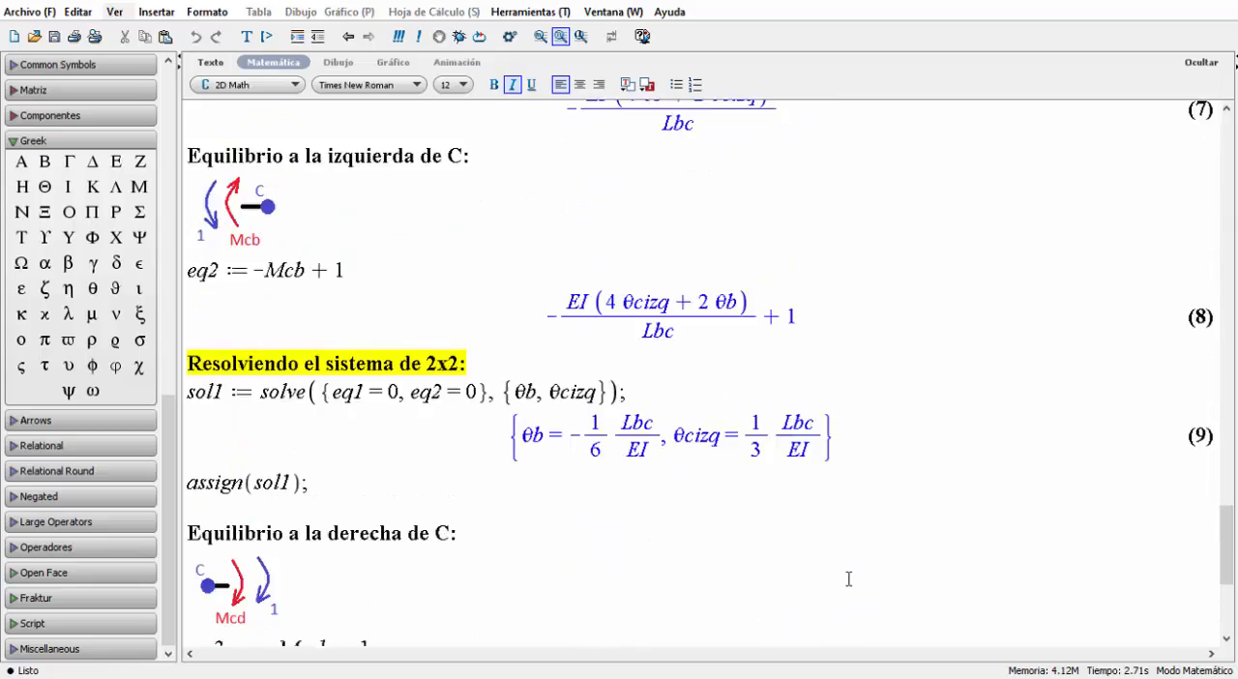
scroll(848, 579, up, 15)
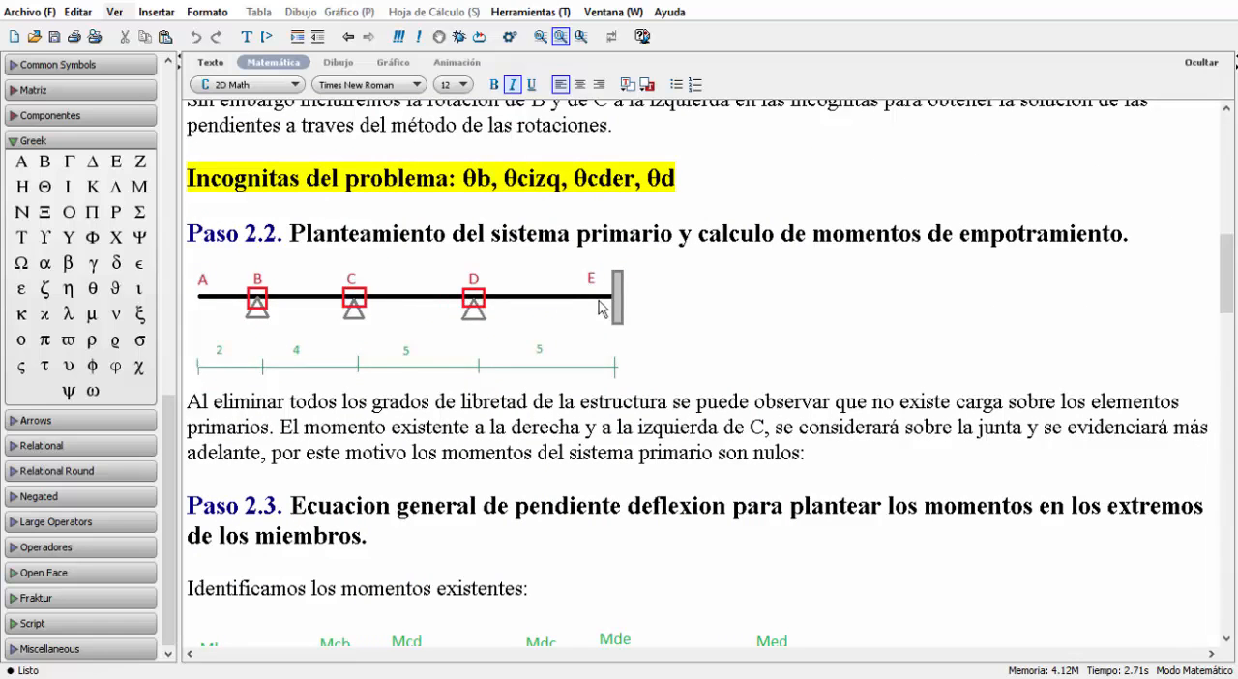
scroll(602, 308, down, 15)
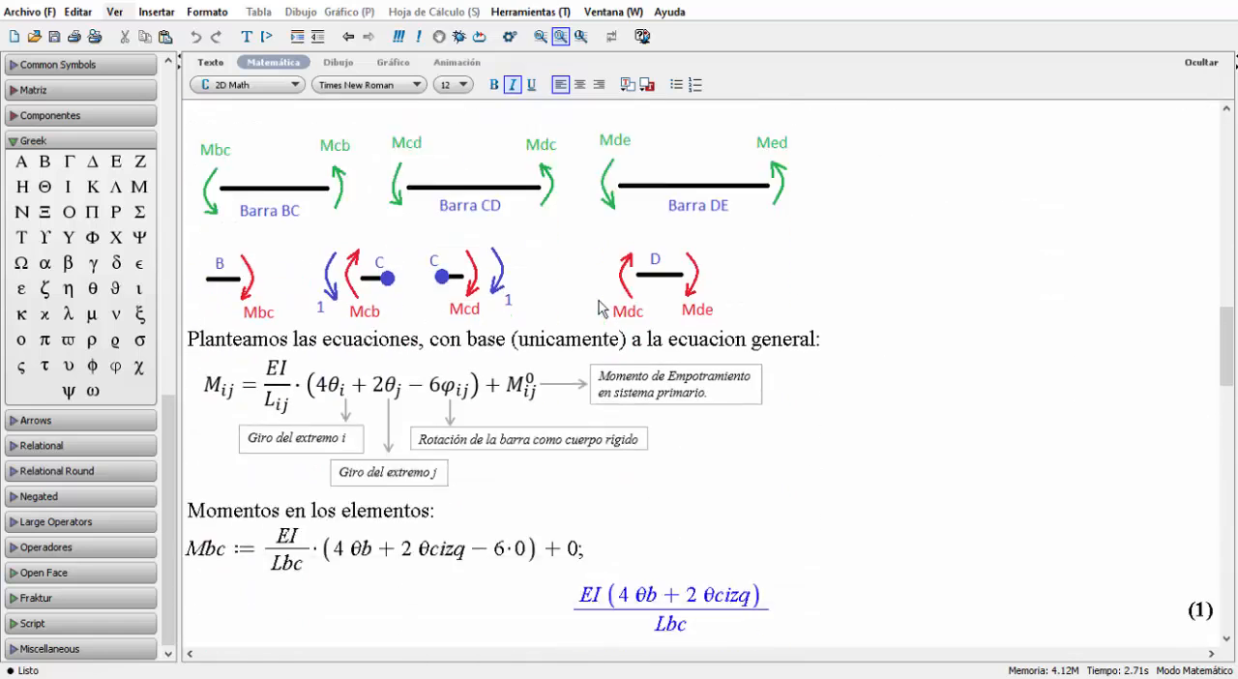
scroll(599, 301, down, 10)
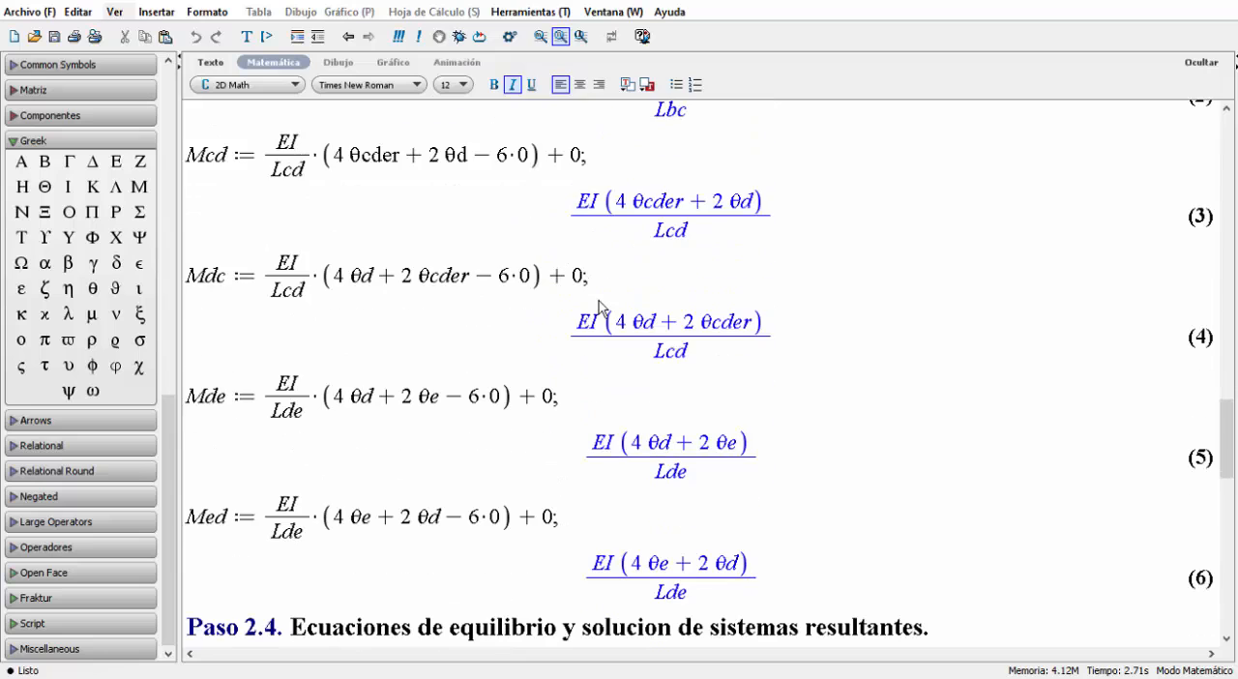
click(420, 391)
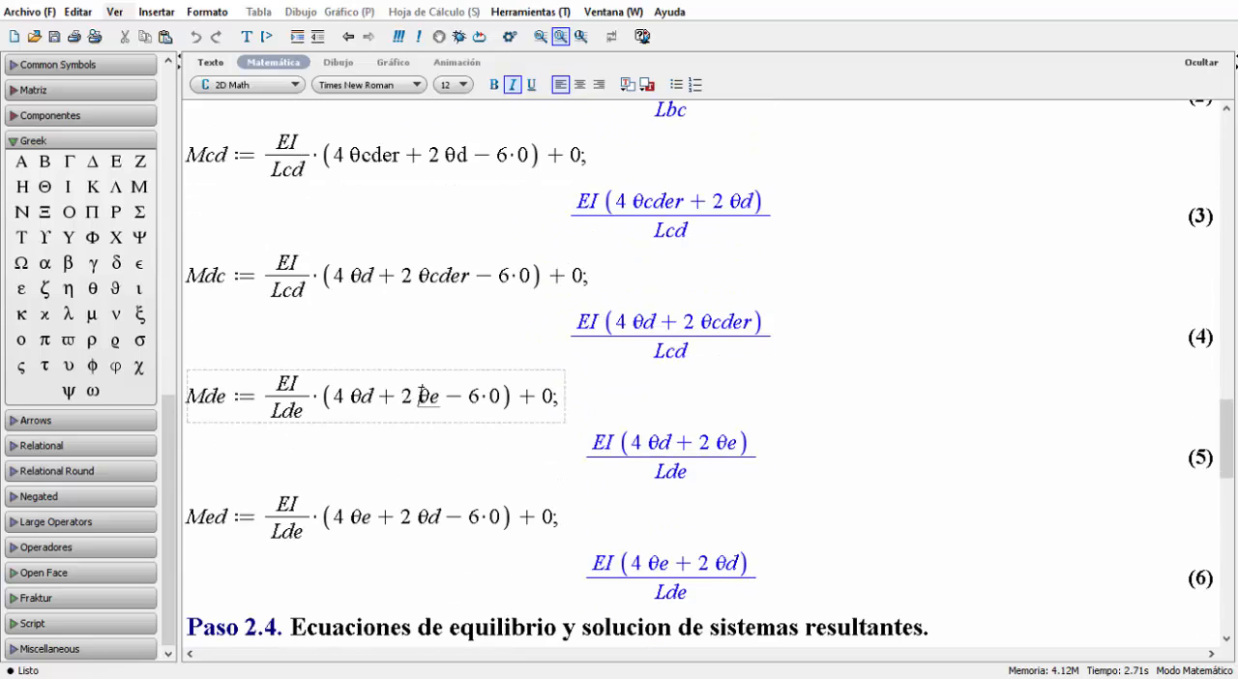
drag(420, 392, 433, 397)
drag(362, 519, 369, 524)
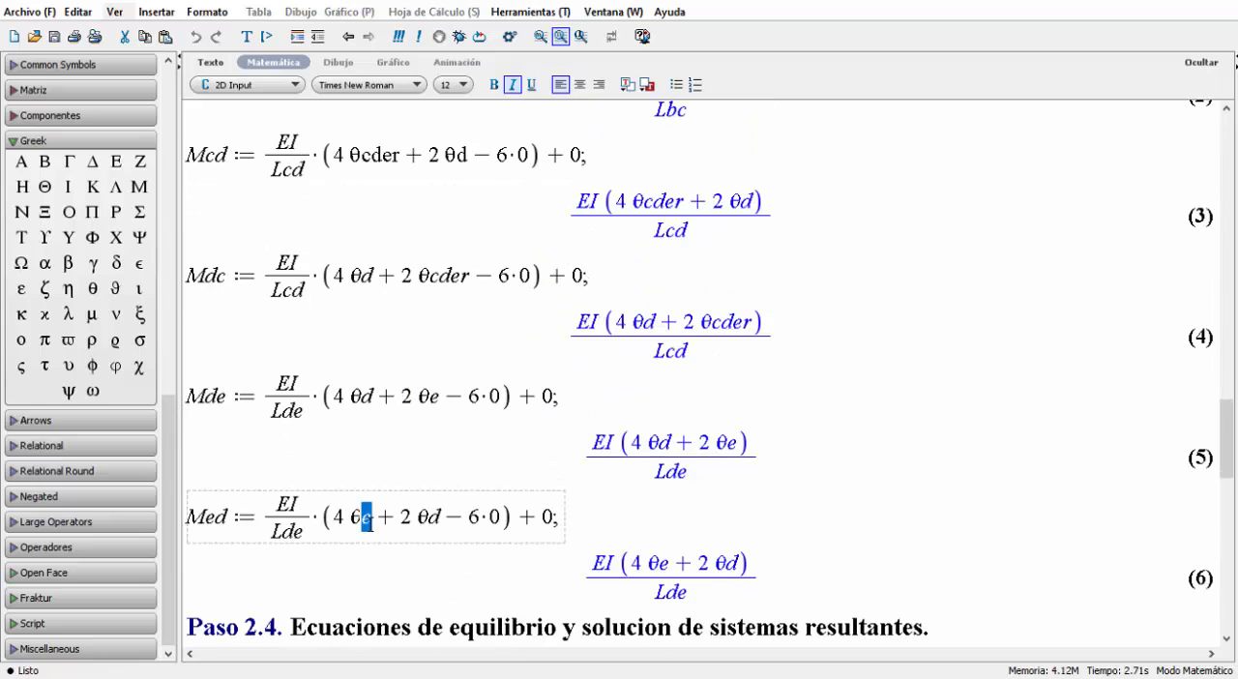
click(354, 525)
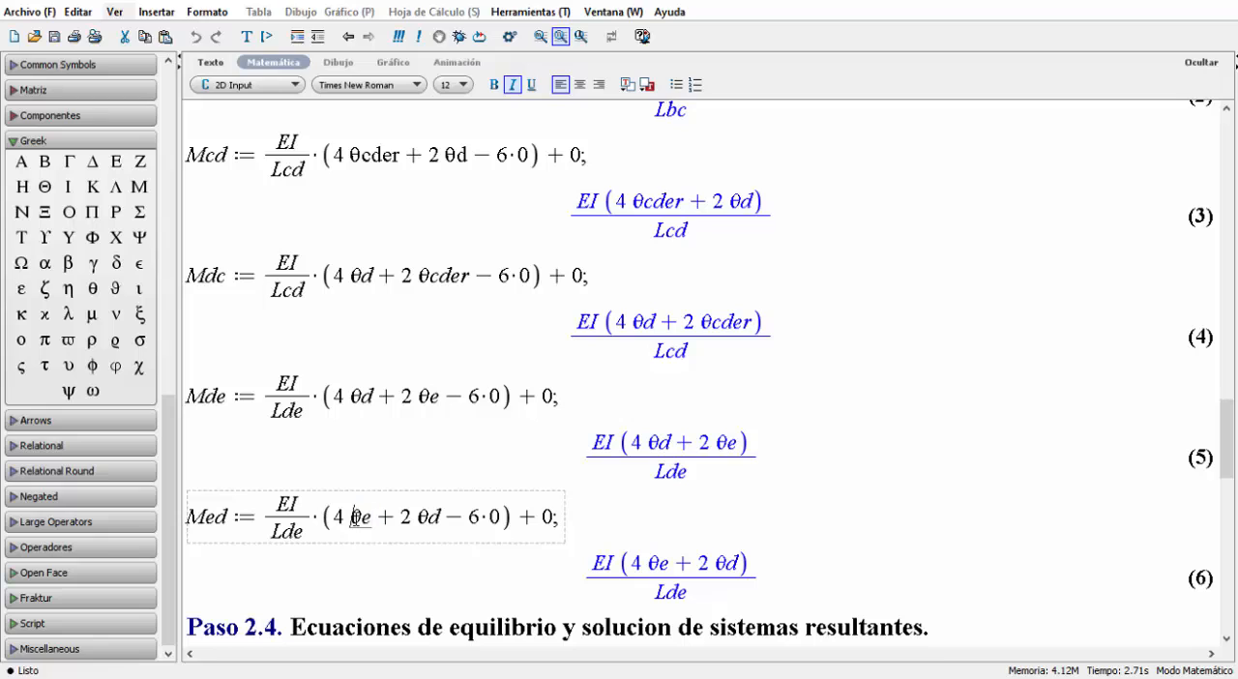
click(418, 396)
drag(418, 397, 437, 429)
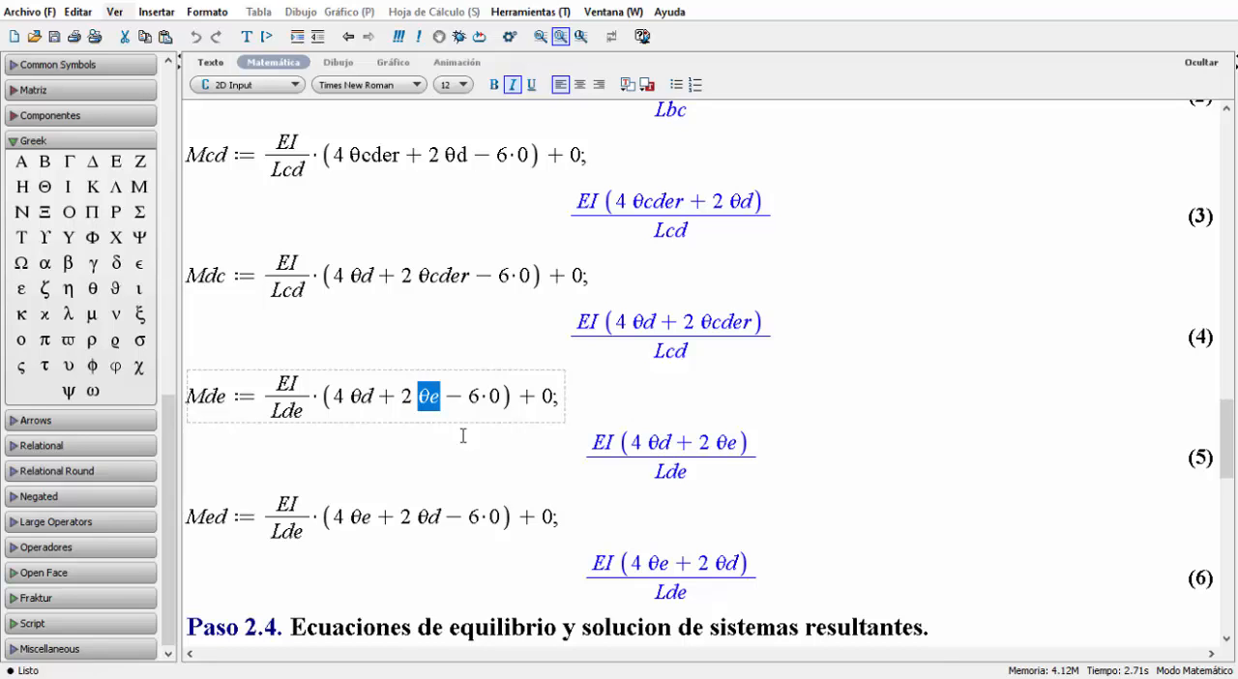
key(BackSpace)
text(0)
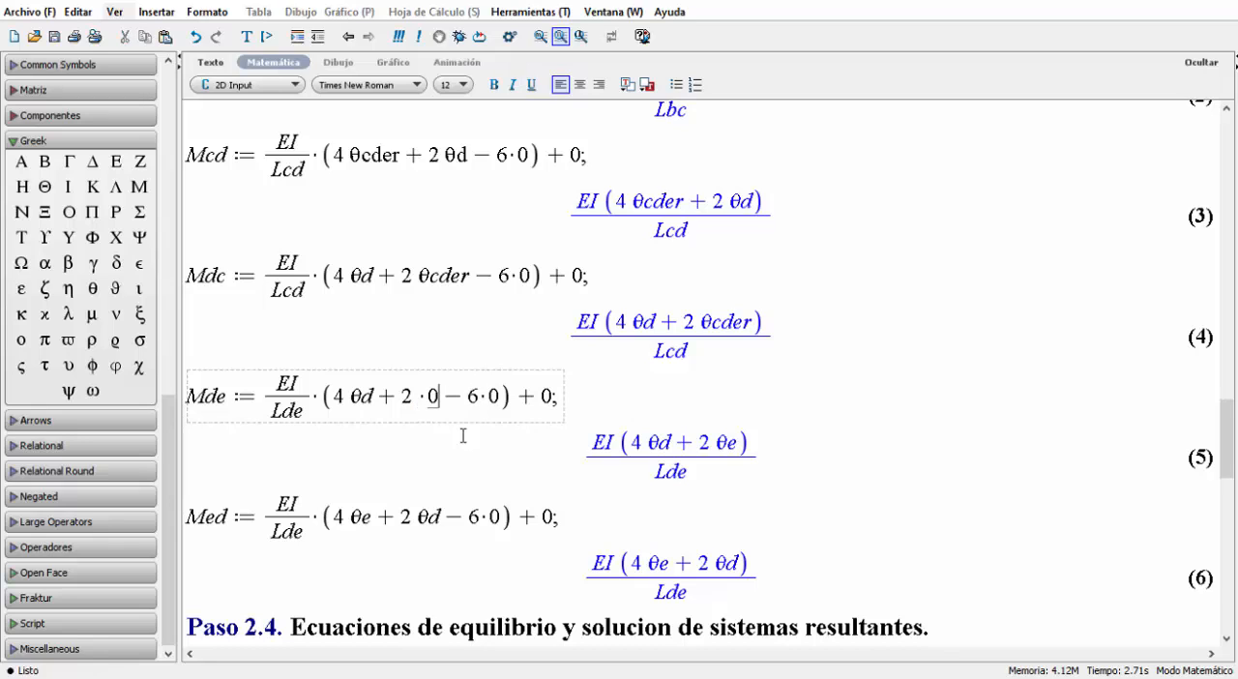
Replace the θe term with 0 in the Med moment equation and re-execute the whole worksheet.
click(347, 517)
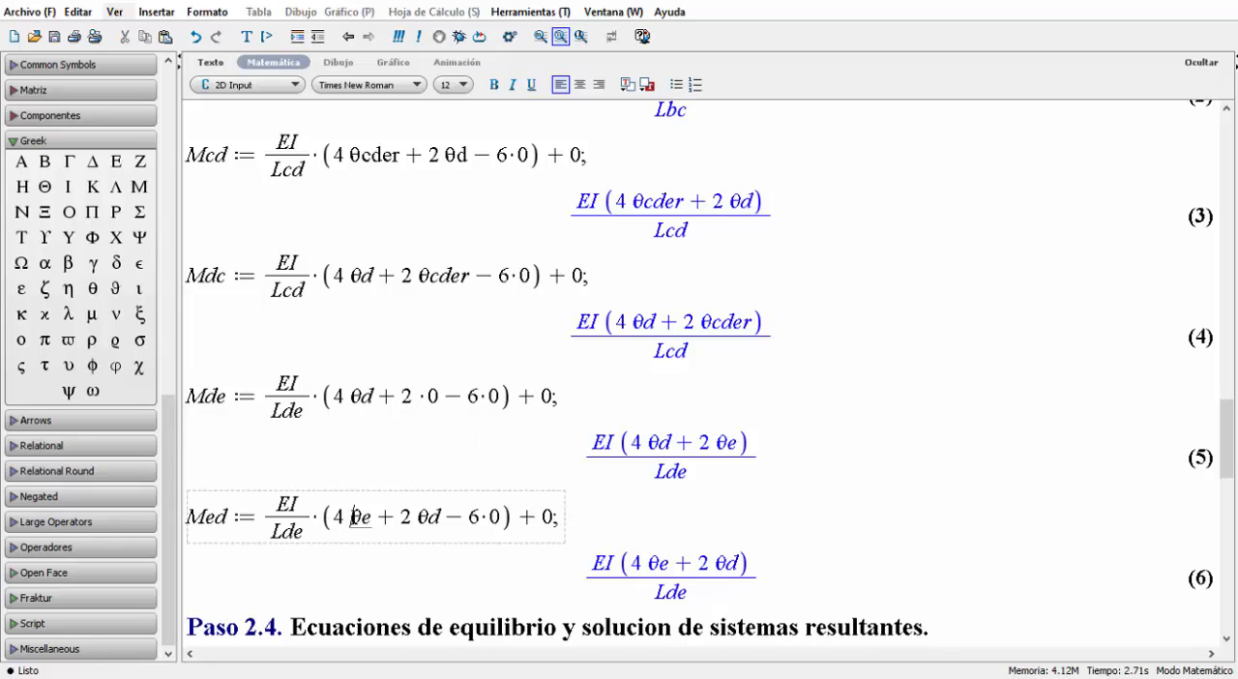
drag(348, 518, 373, 519)
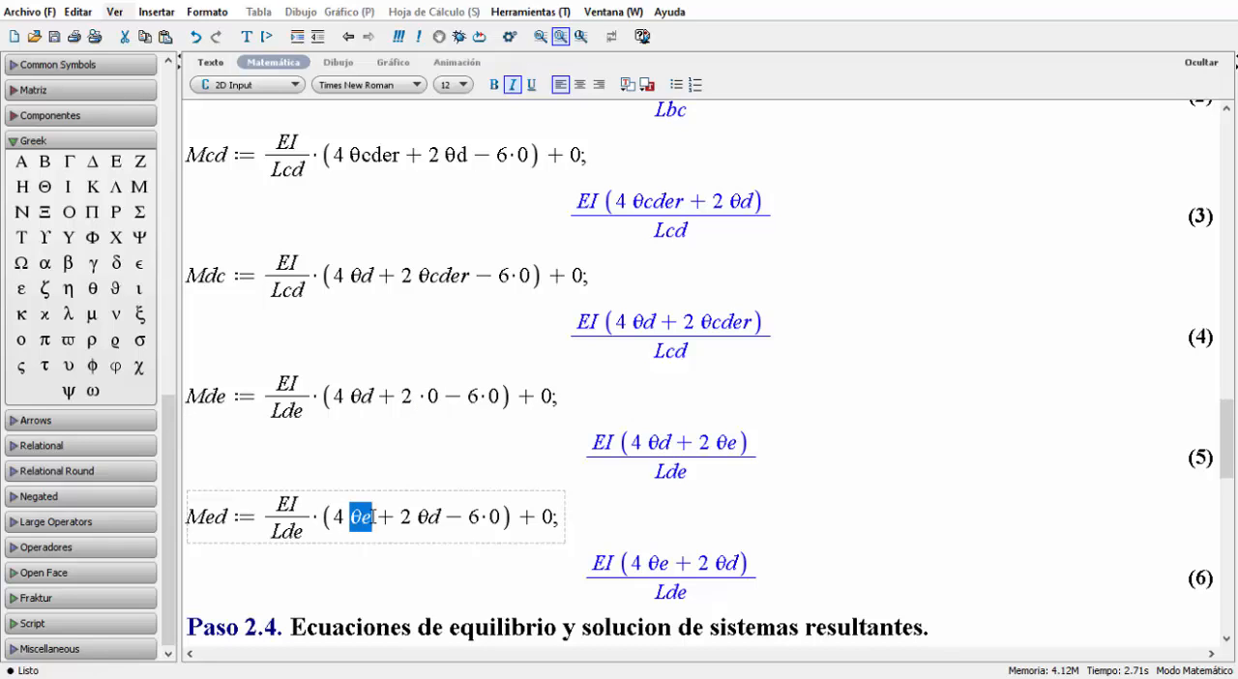
text(0)
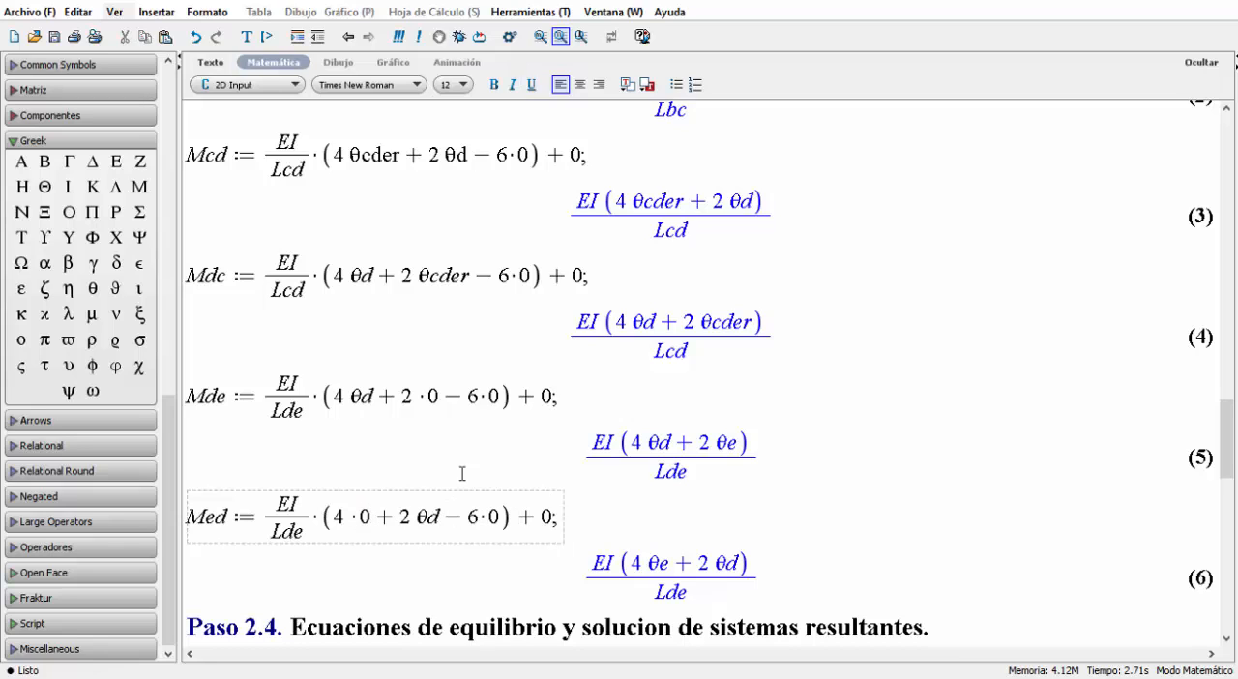
click(482, 393)
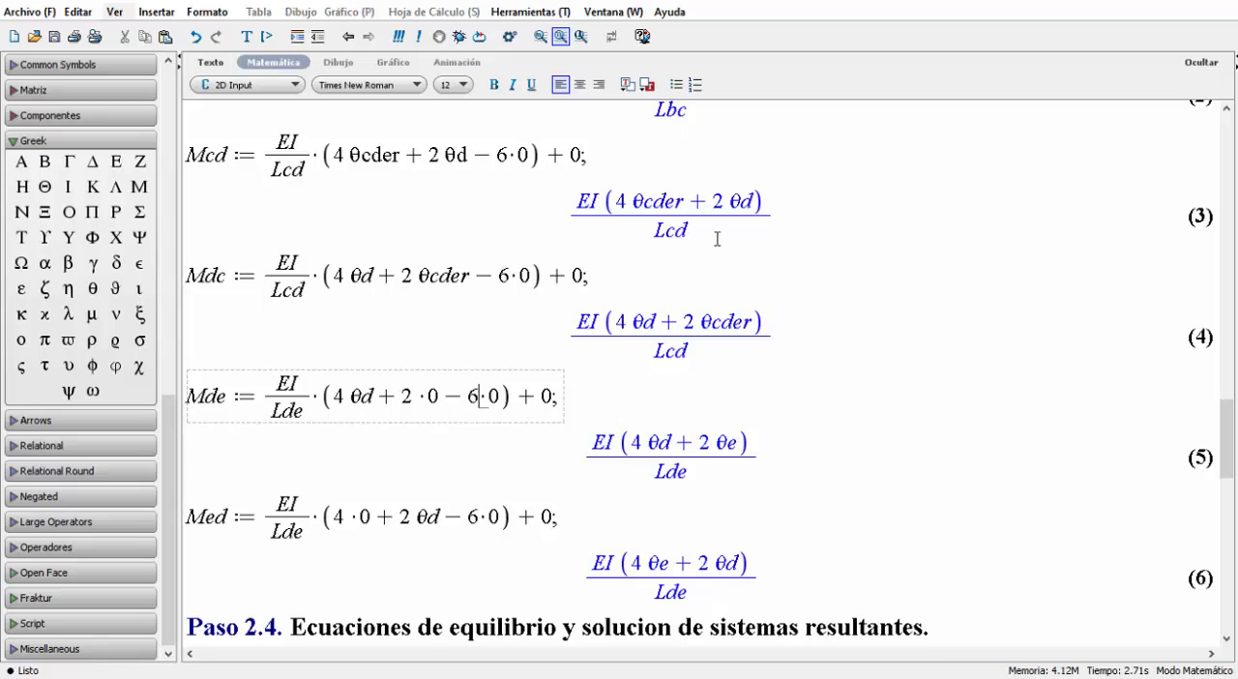
click(411, 522)
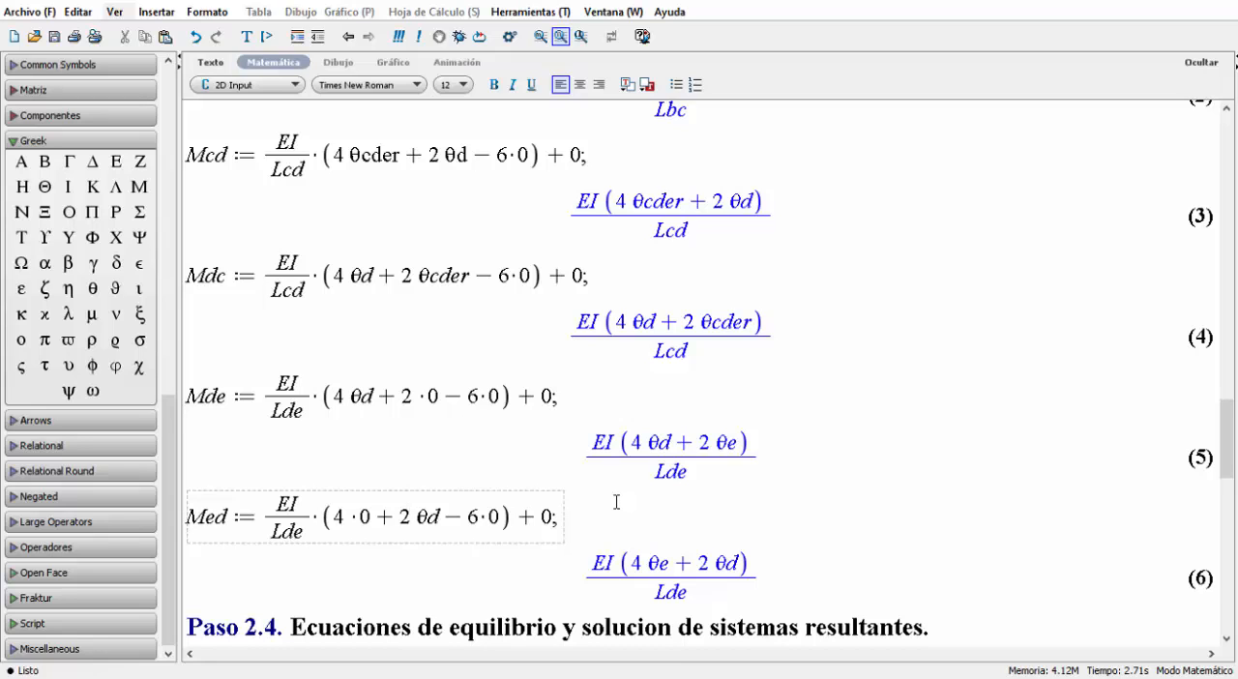
click(404, 45)
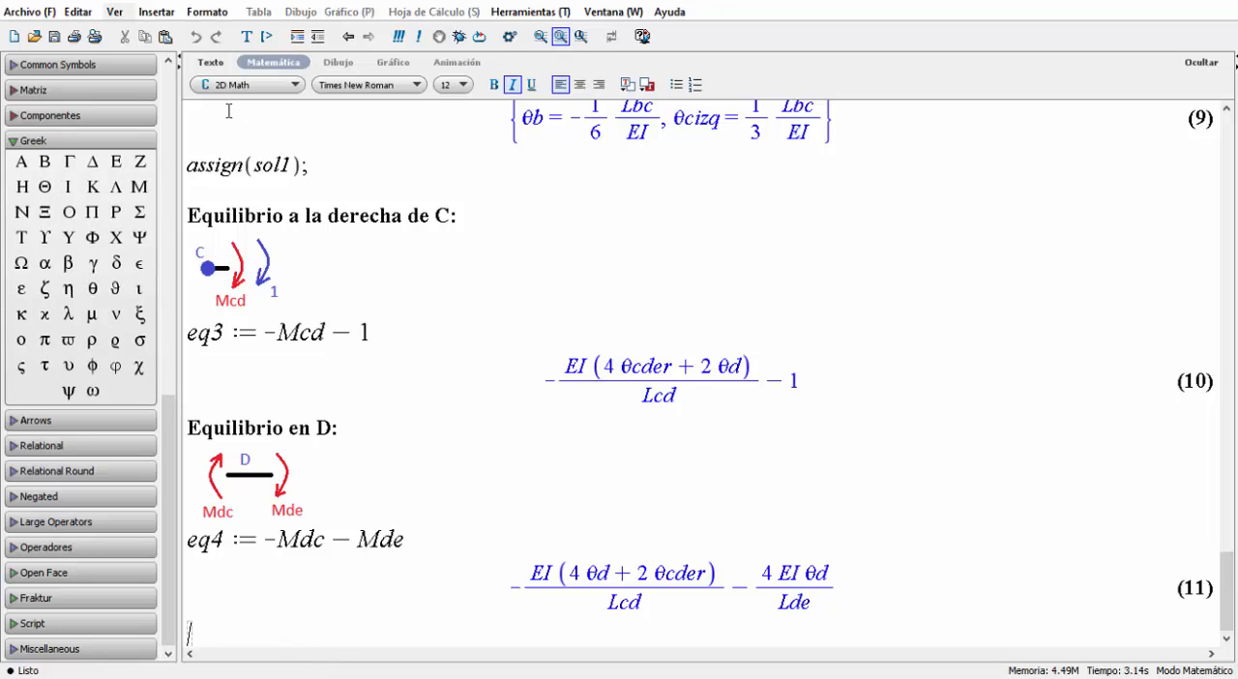
Add the highlighted heading "Resolviendo el sistema de 2x2:" below the eq4 result.
click(210, 62)
text(Resolviendo el sistema de 2x2:)
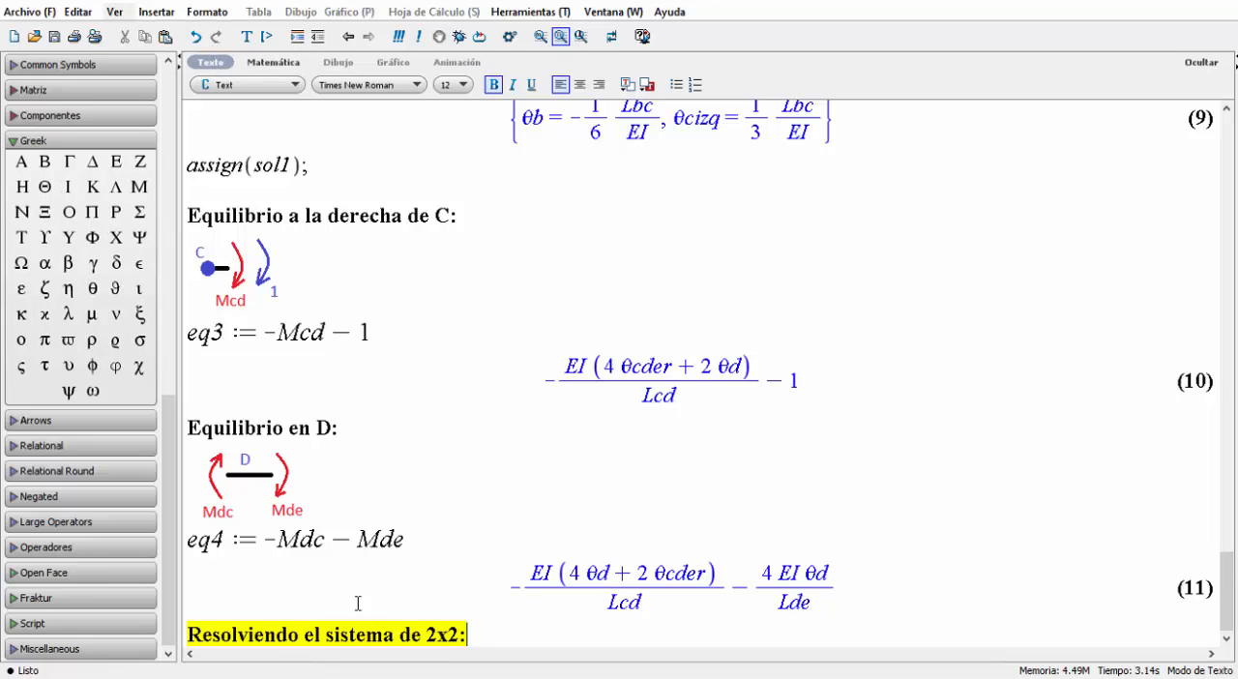
key(Return)
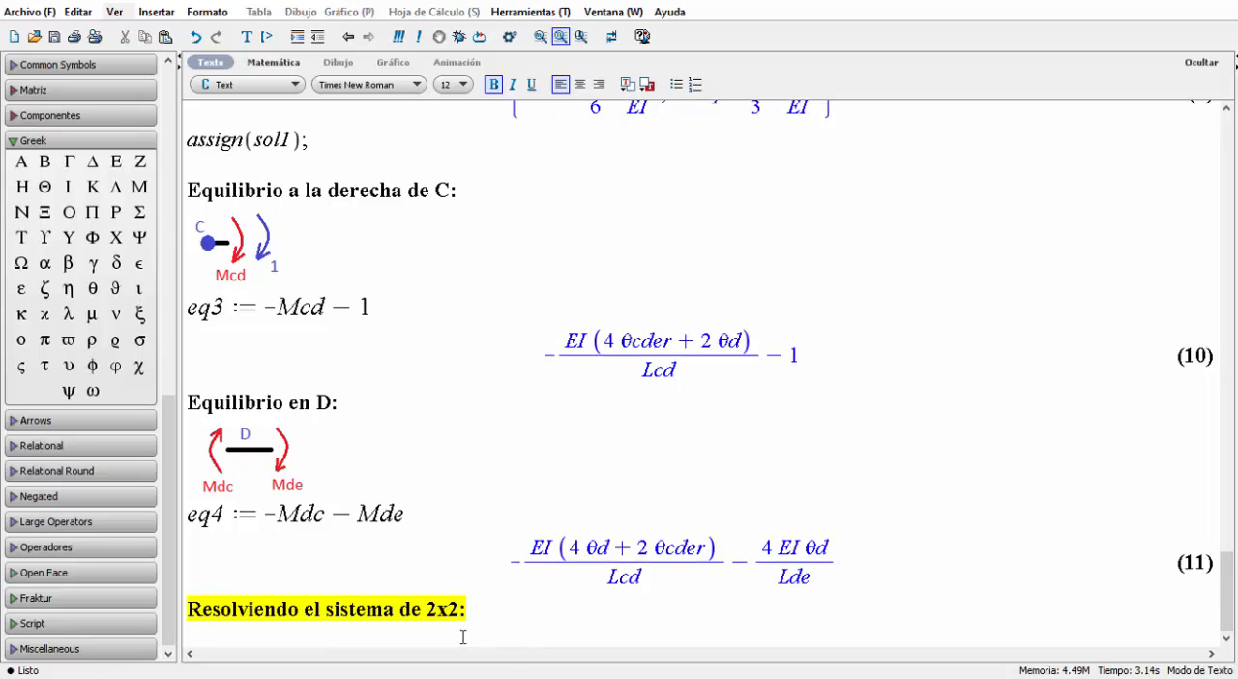
Begin a math expression sol2 := solve( below the new heading, using the earlier sol1 line as reference.
scroll(455, 493, up, 4)
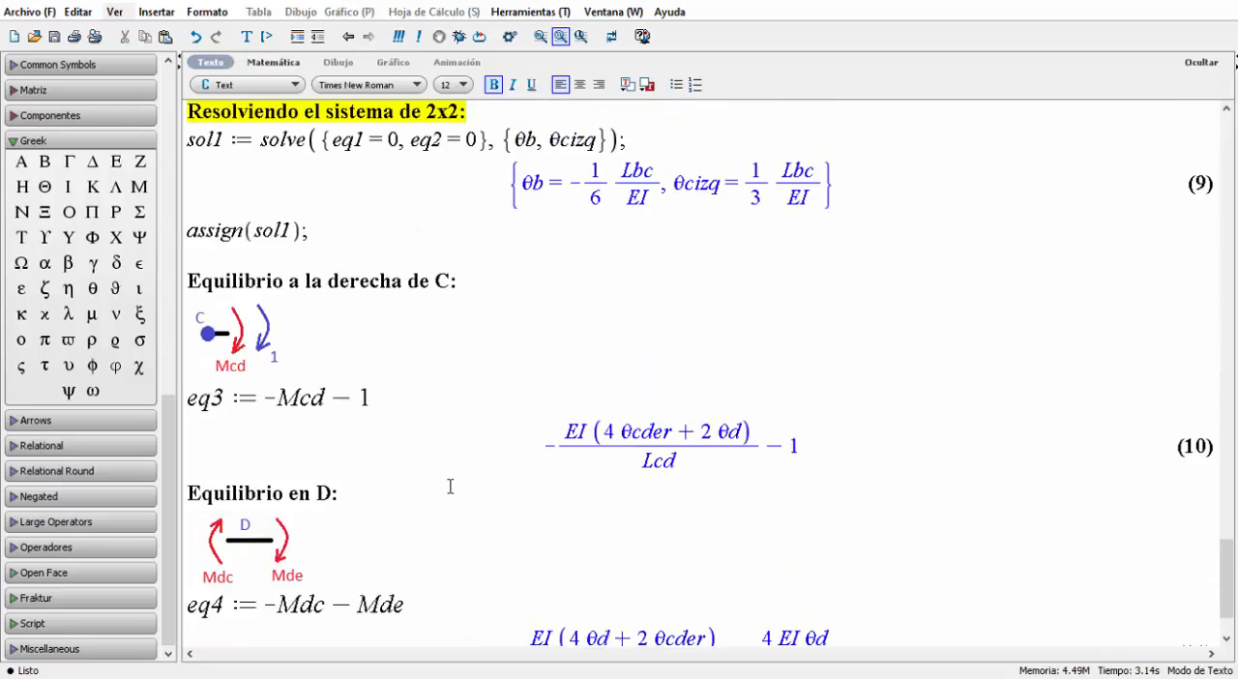
double_click(205, 230)
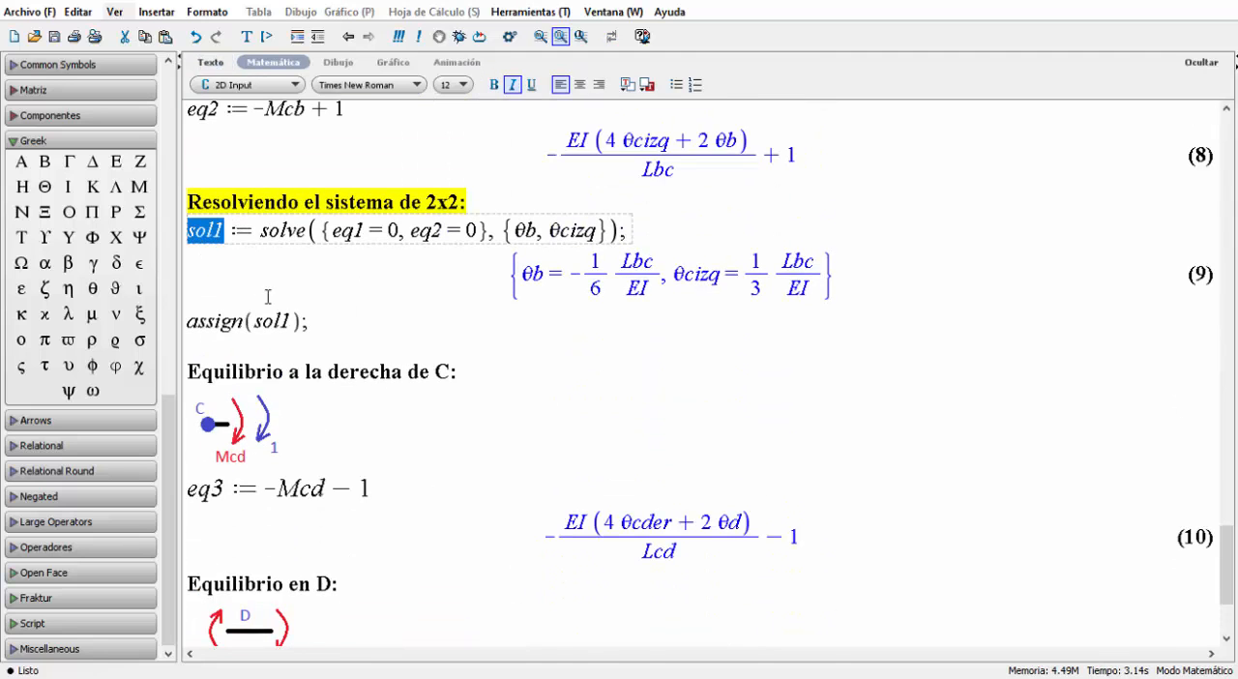
scroll(280, 312, down, 4)
click(282, 640)
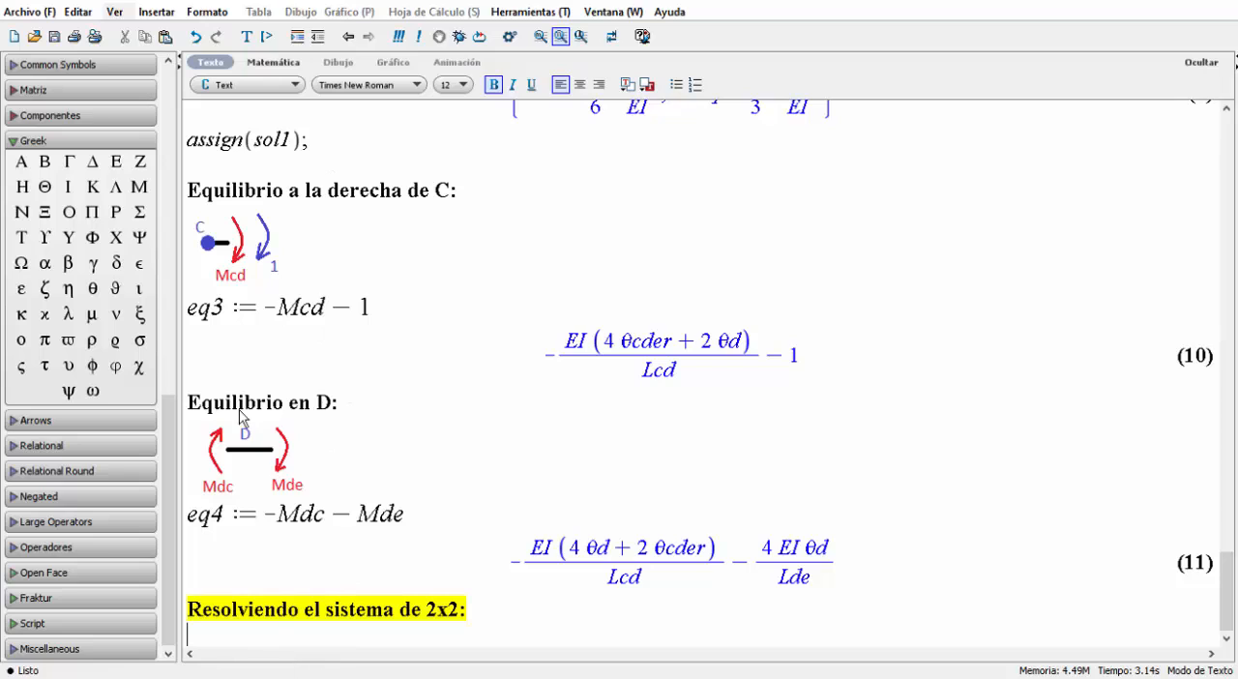
click(269, 64)
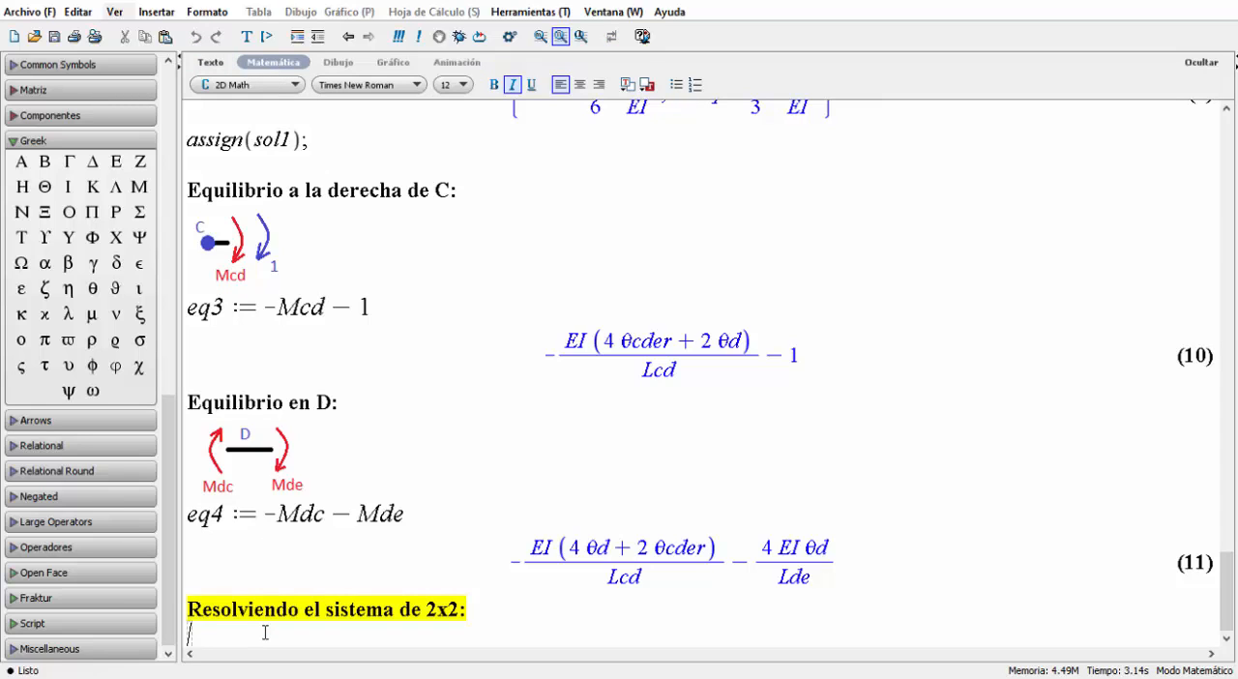
text(sol2 := solve()
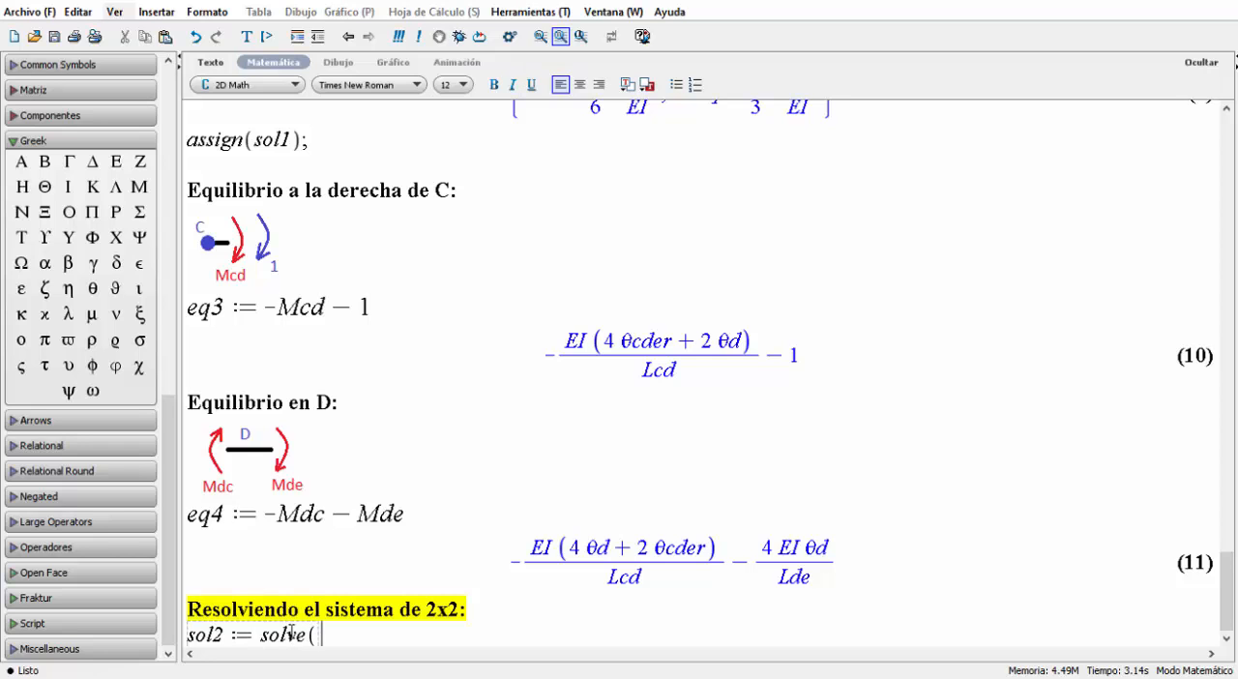
Copy the equation and unknown sets from the sol1 solve call into the open sol2 solve call.
scroll(415, 578, up, 4)
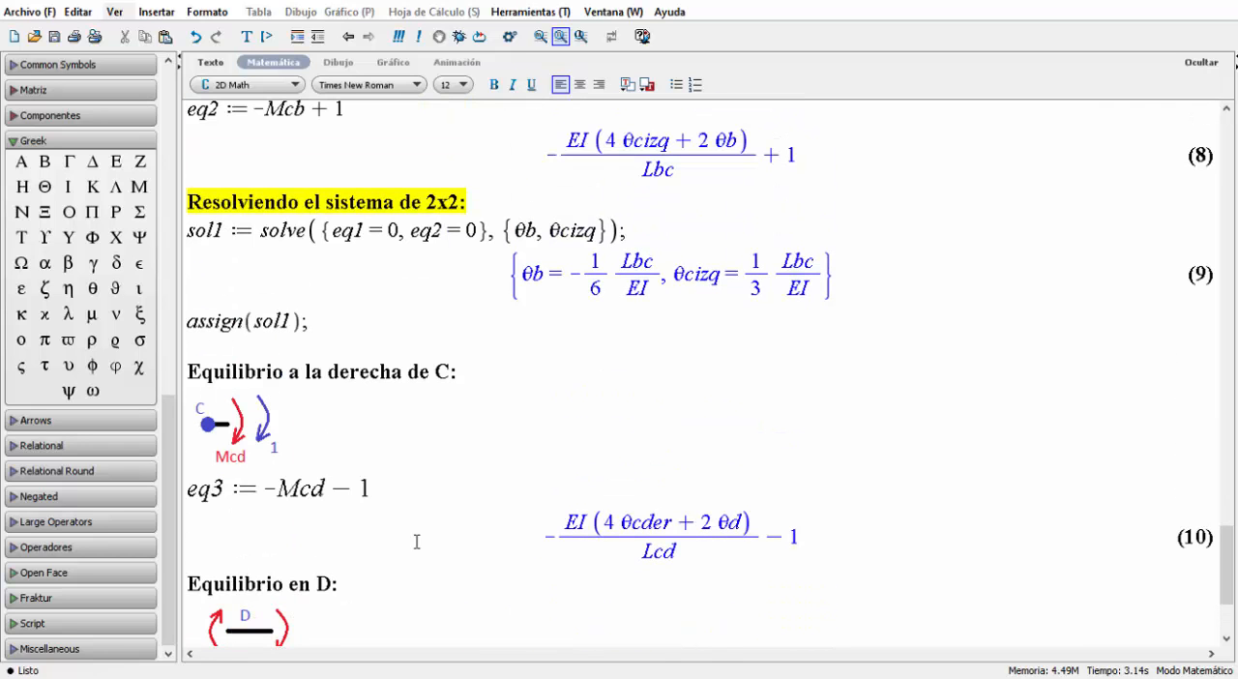
click(333, 233)
drag(322, 230, 580, 230)
key(ctrl+c)
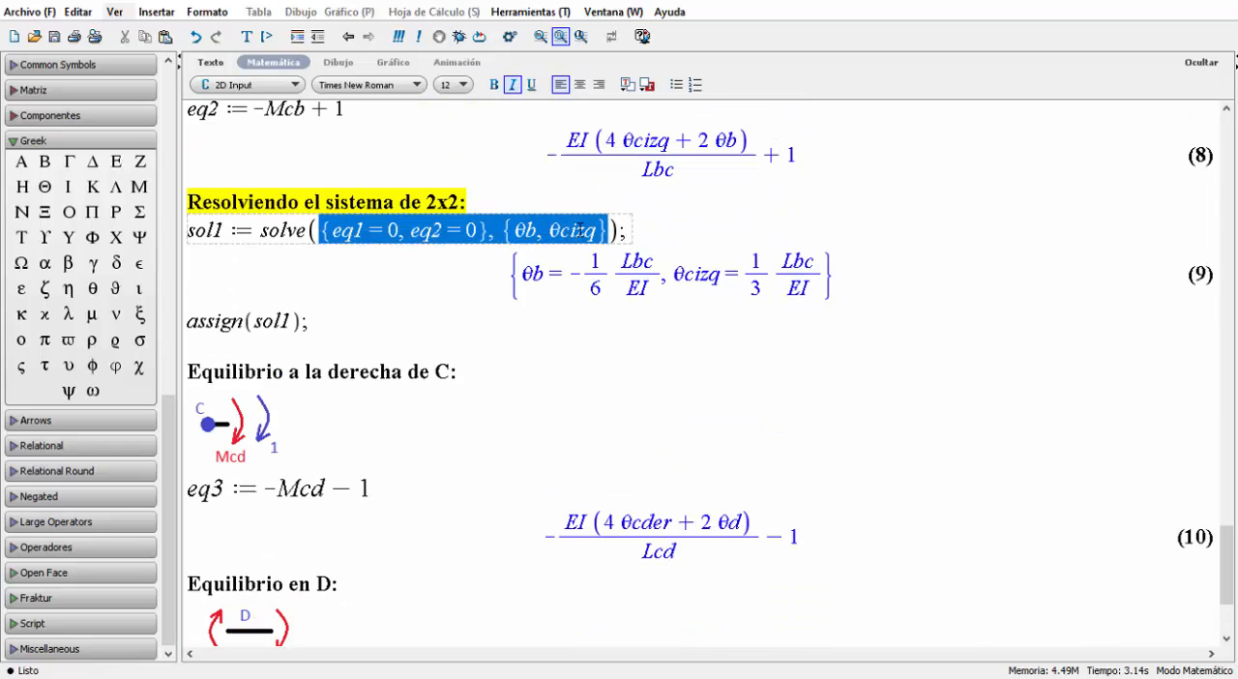
scroll(523, 318, down, 3)
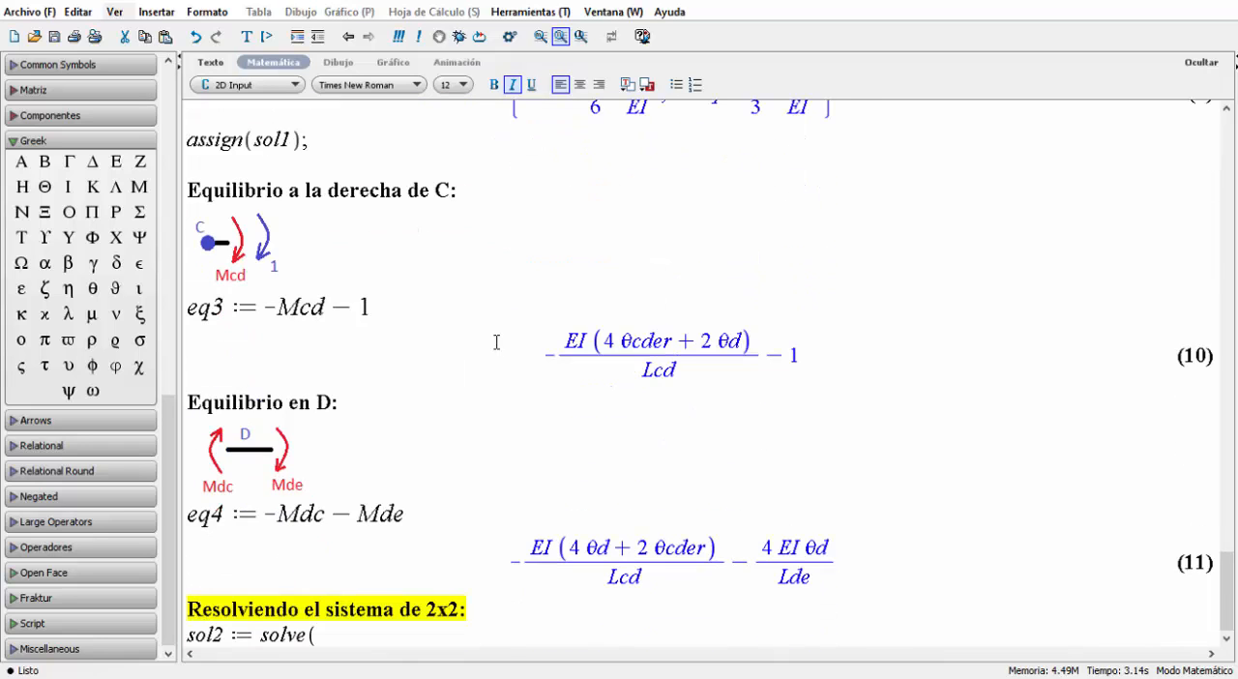
click(332, 636)
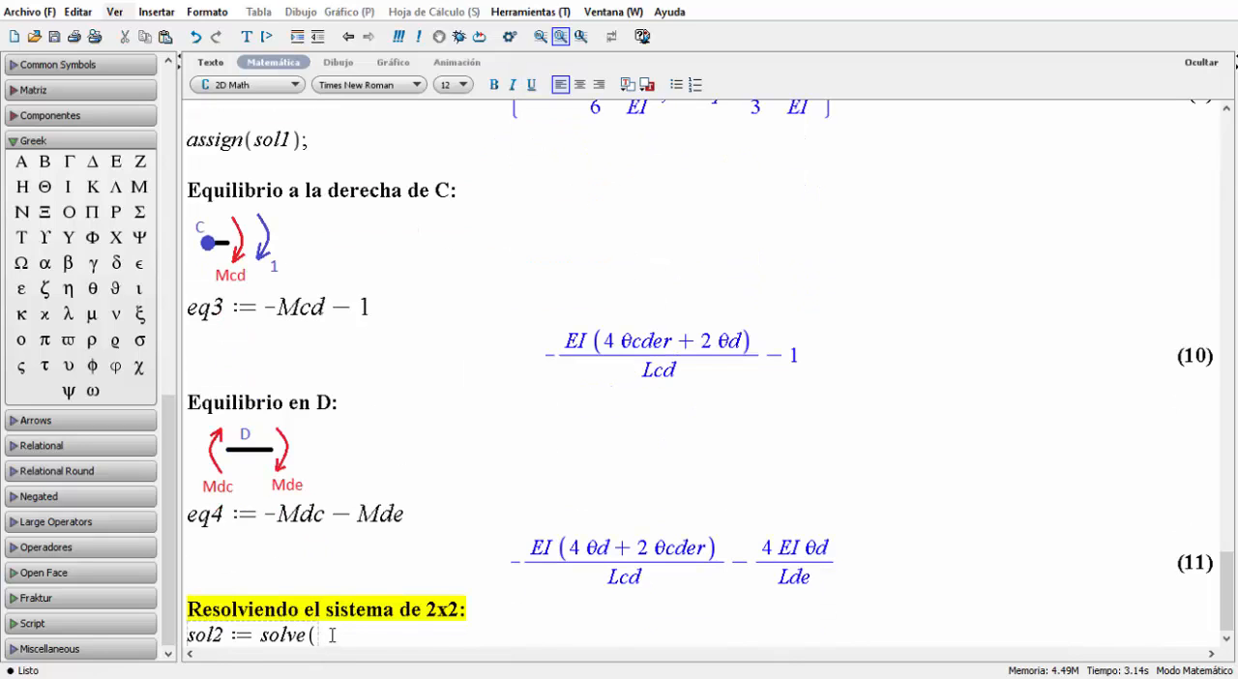
key(ctrl+v)
Change the equations in the sol2 solve call to eq3 = 0 and eq4 = 0.
double_click(359, 636)
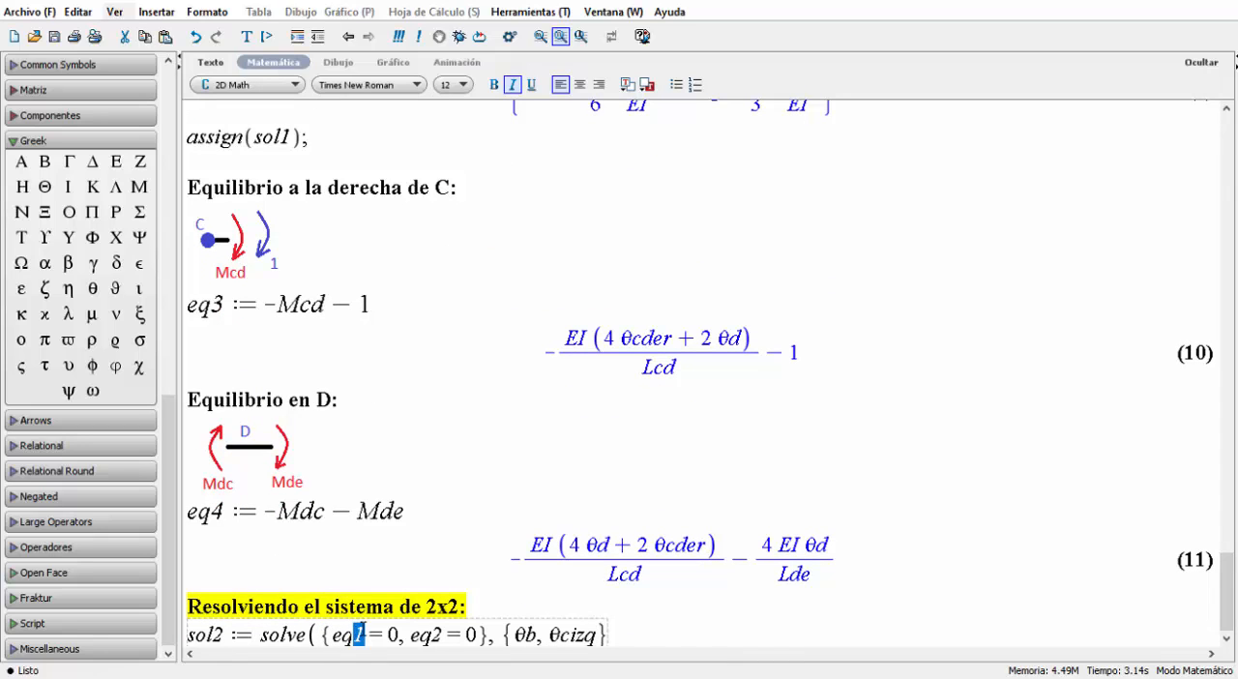
text(3)
drag(432, 633, 442, 631)
text(4)
Change the sol2 unknowns to θcder and θd, close the solve call with a semicolon and evaluate it.
drag(524, 634, 537, 642)
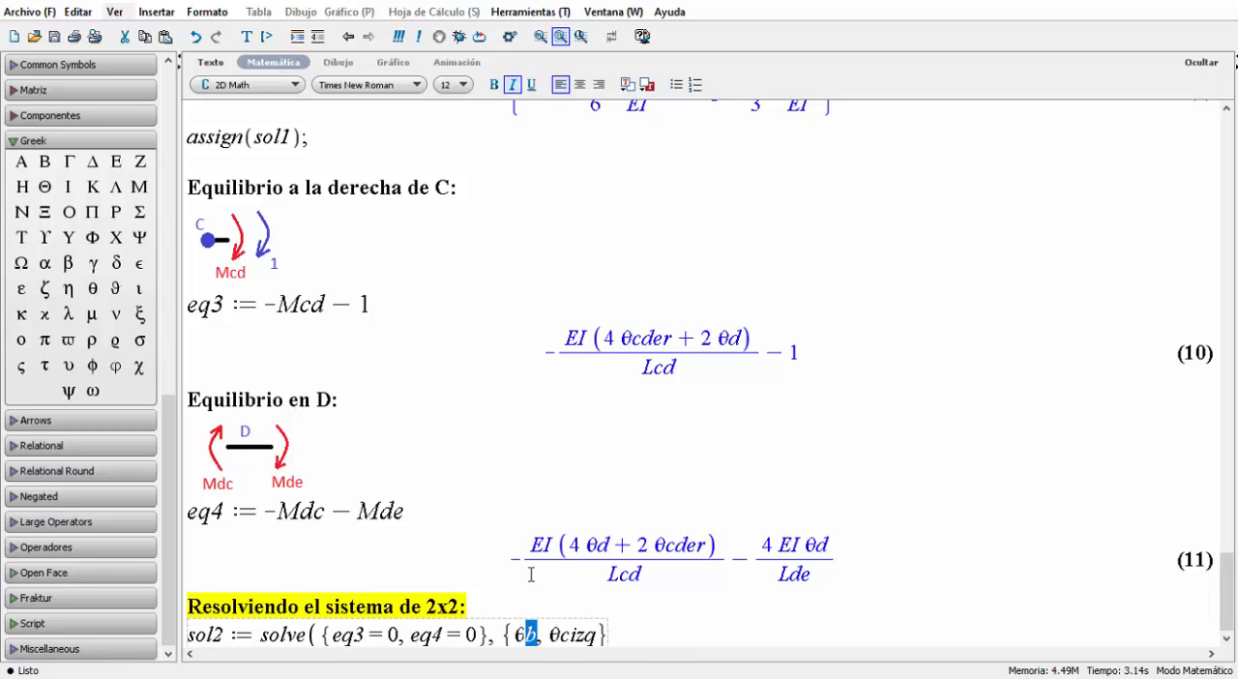
text(cder)
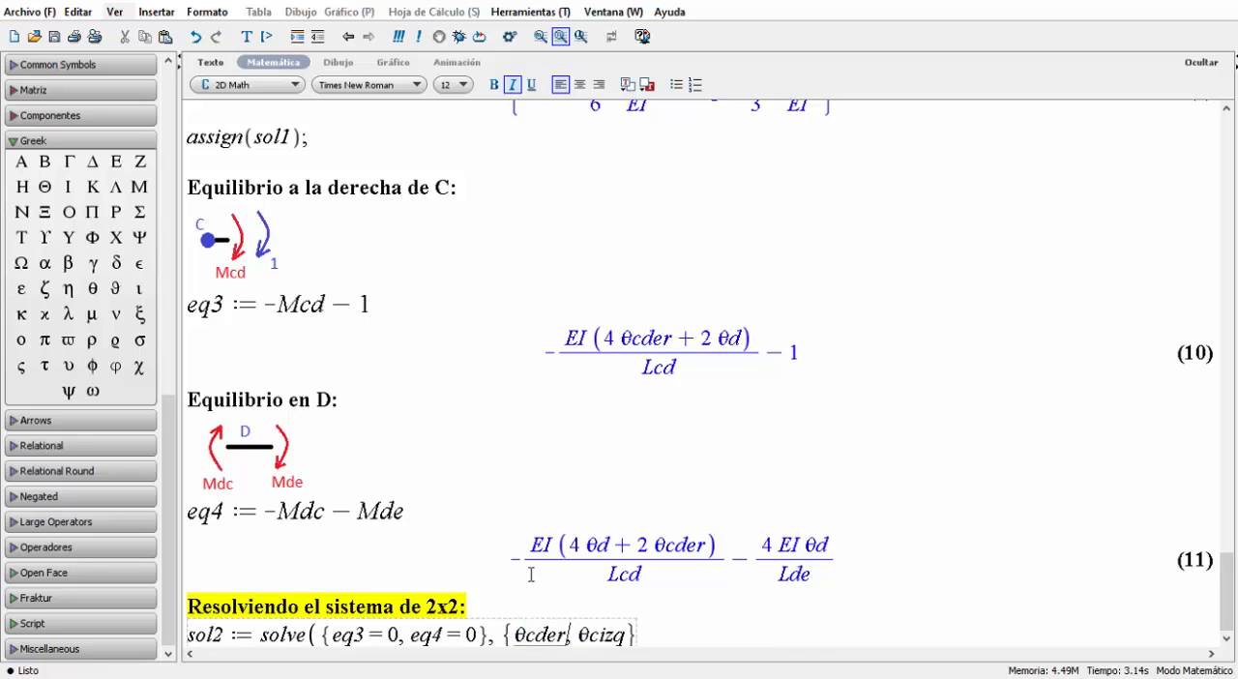
drag(590, 635, 626, 635)
text(d)
click(610, 634)
text())
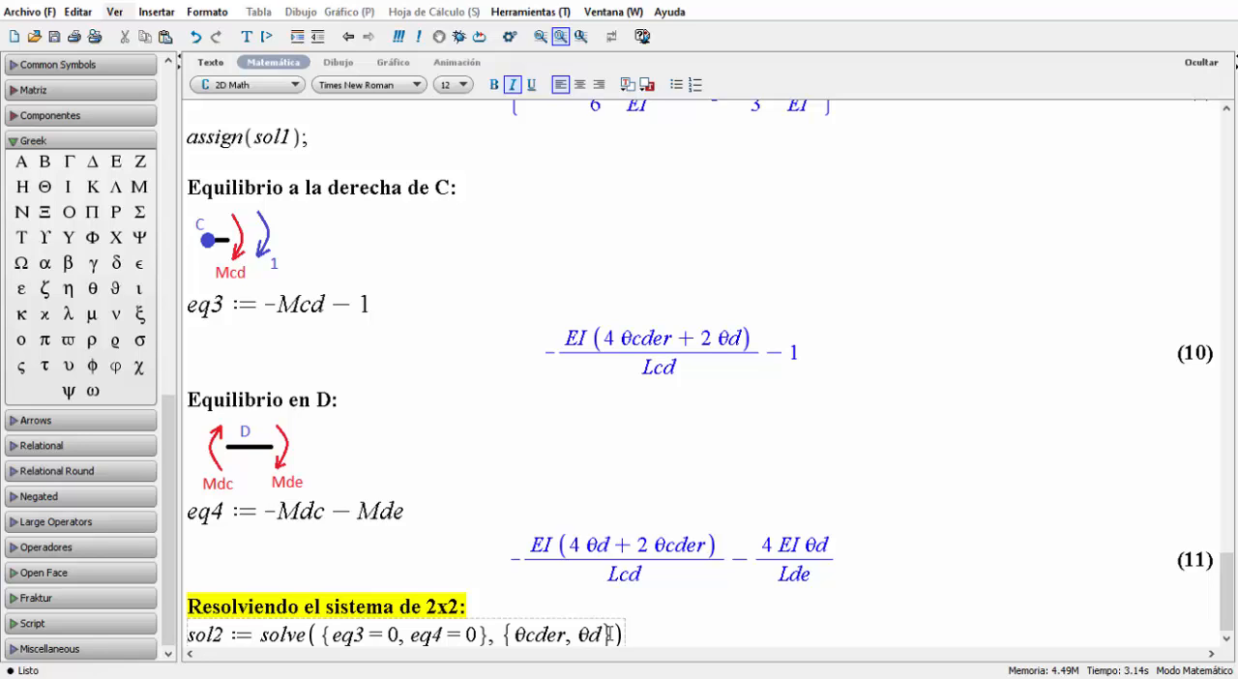
text(;)
key(Return)
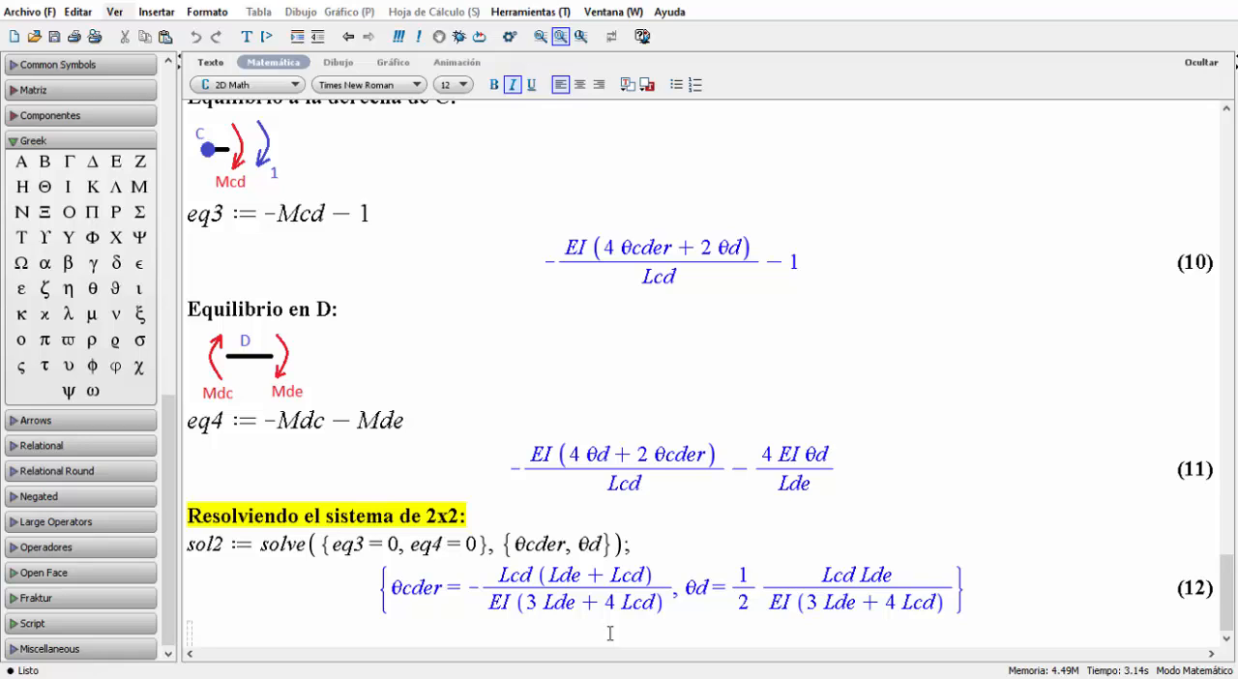
Enter assign(sol2); below the sol2 solution and evaluate it.
text(assign()
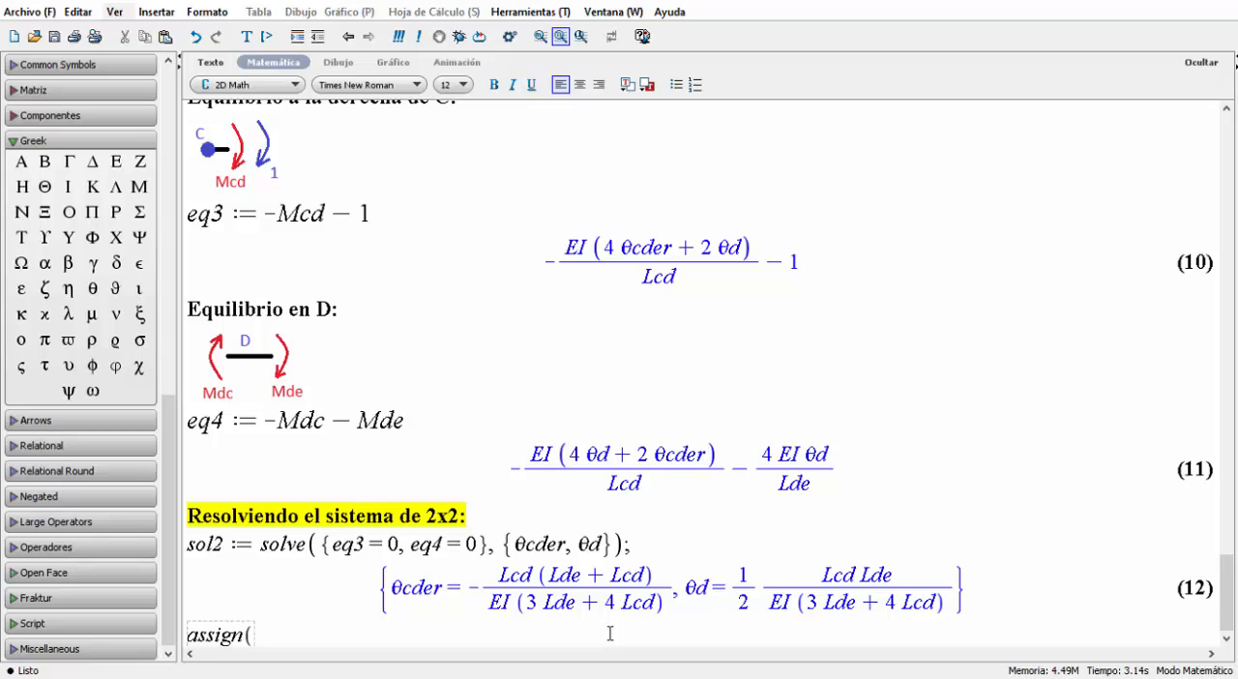
text(sol2);)
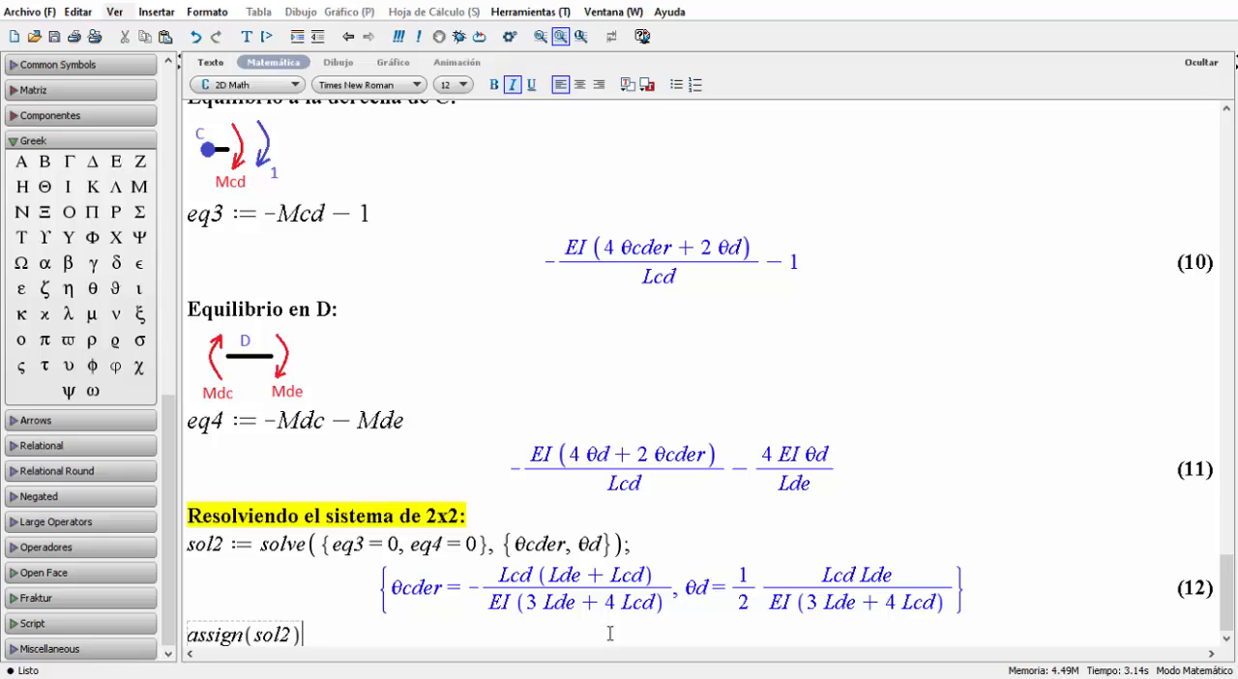
key(Return)
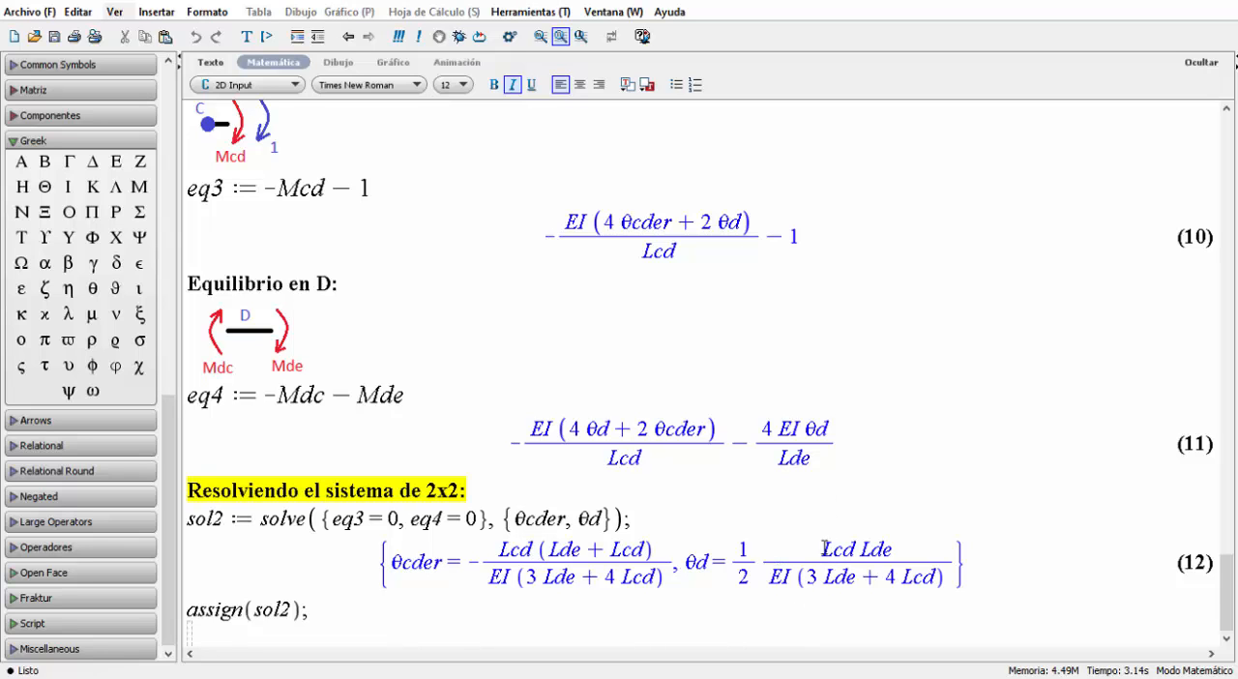
Add the plain text line "Proporcionando datos al problema:" below assign(sol2), separated by a blank line.
scroll(554, 559, up, 2)
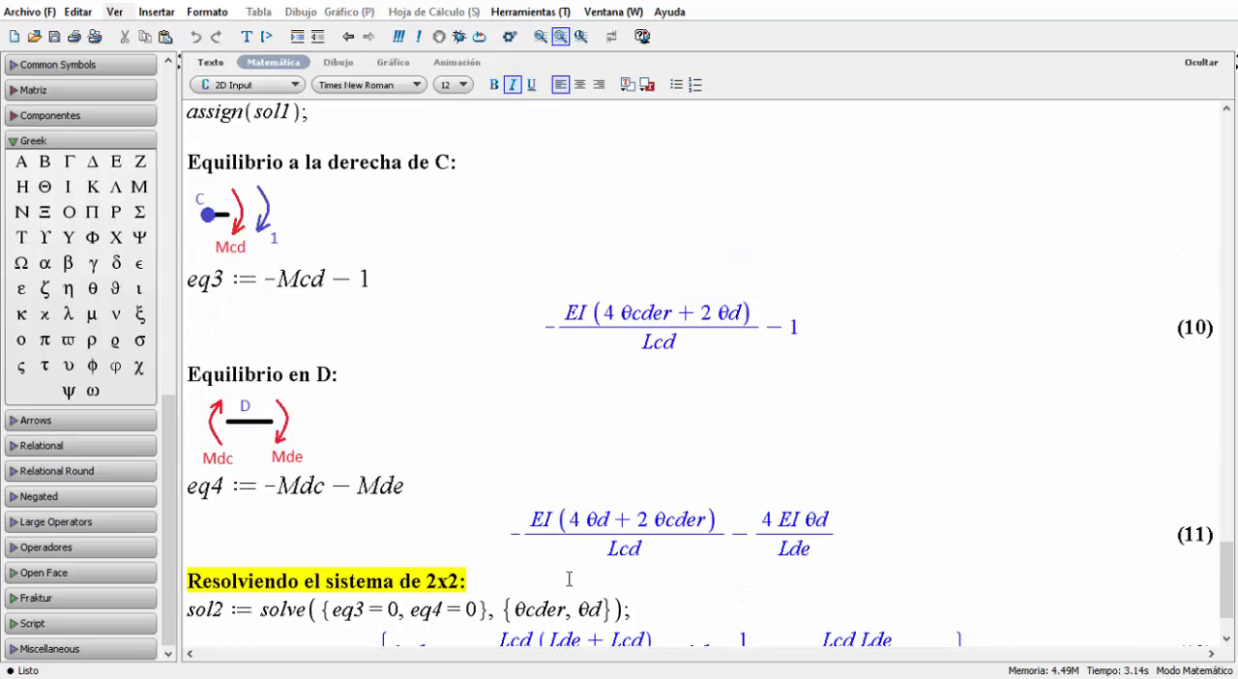
scroll(552, 566, down, 2)
scroll(879, 583, up, 3)
scroll(878, 584, up, 4)
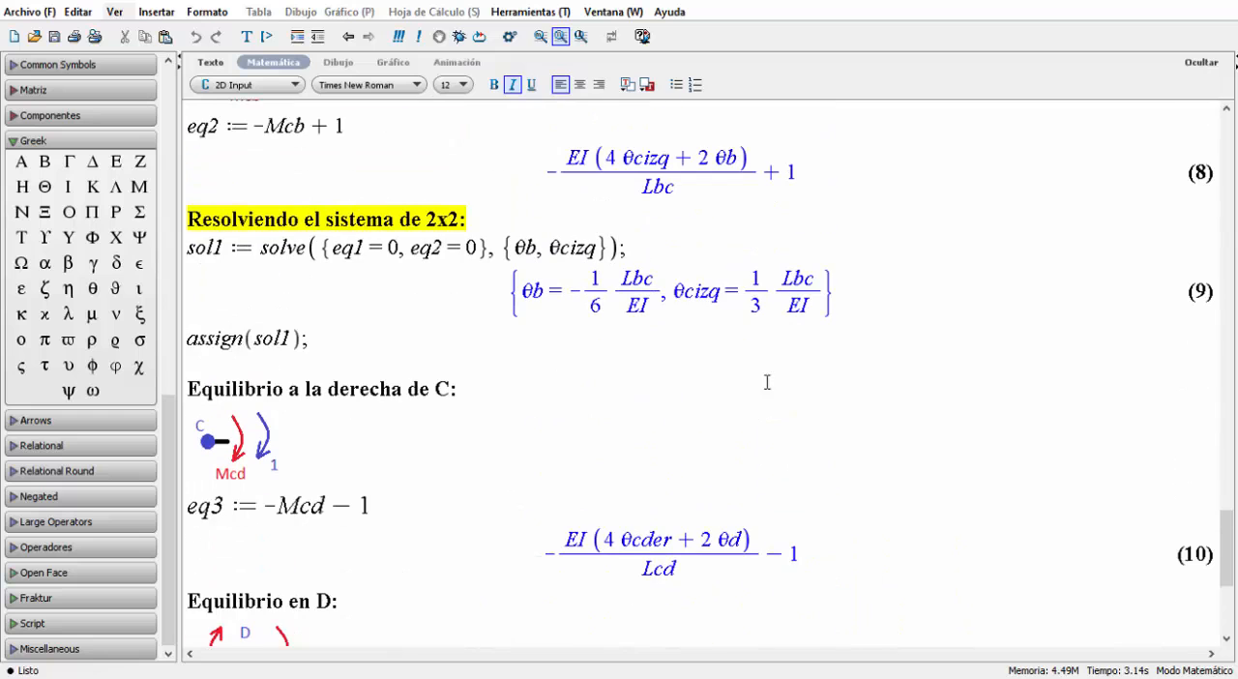
scroll(669, 299, down, 7)
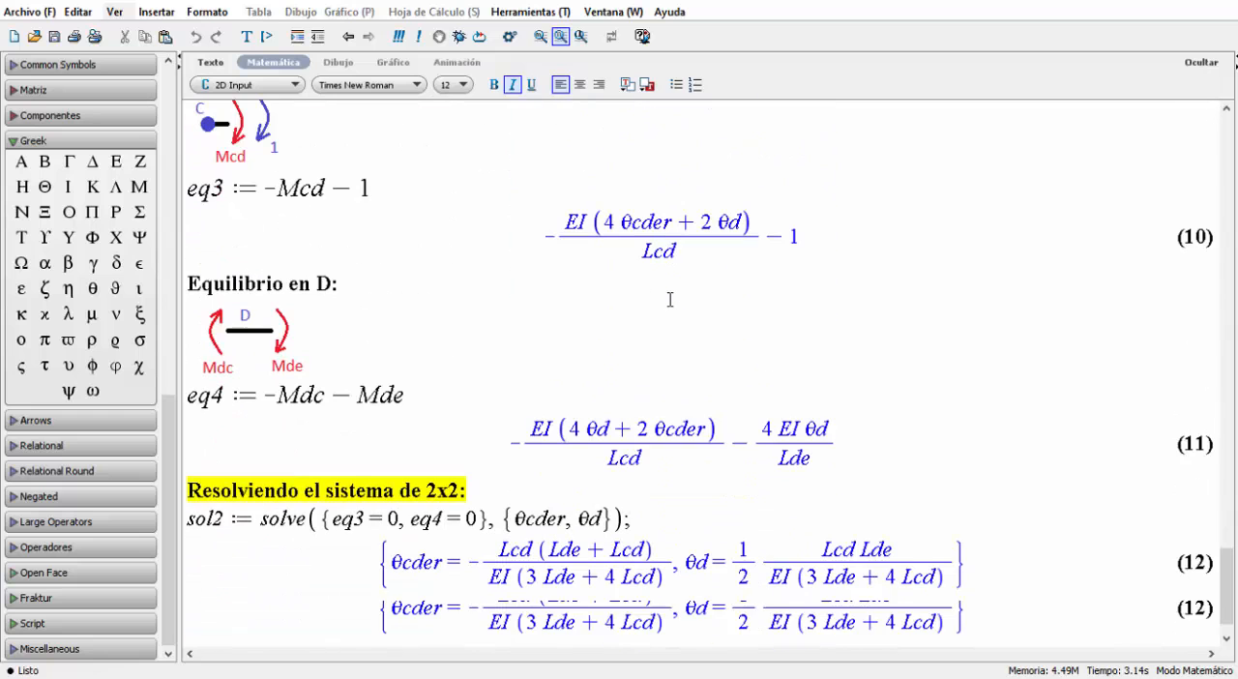
click(211, 62)
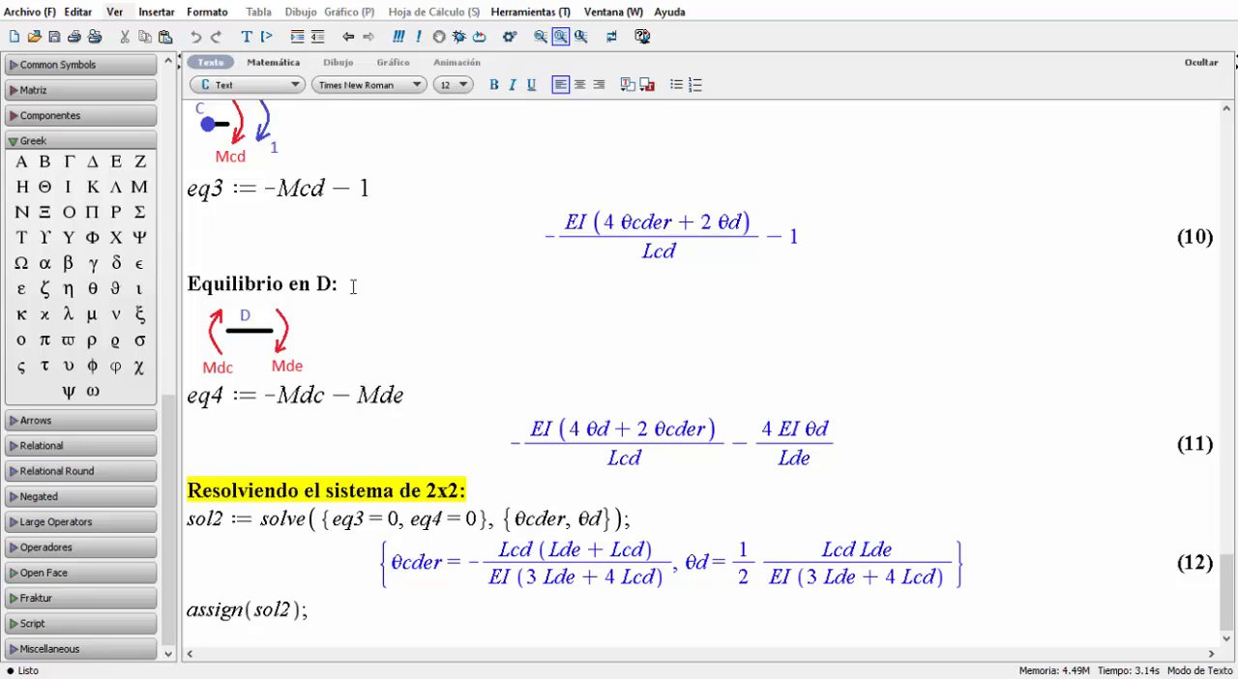
key(Return)
text(Propo)
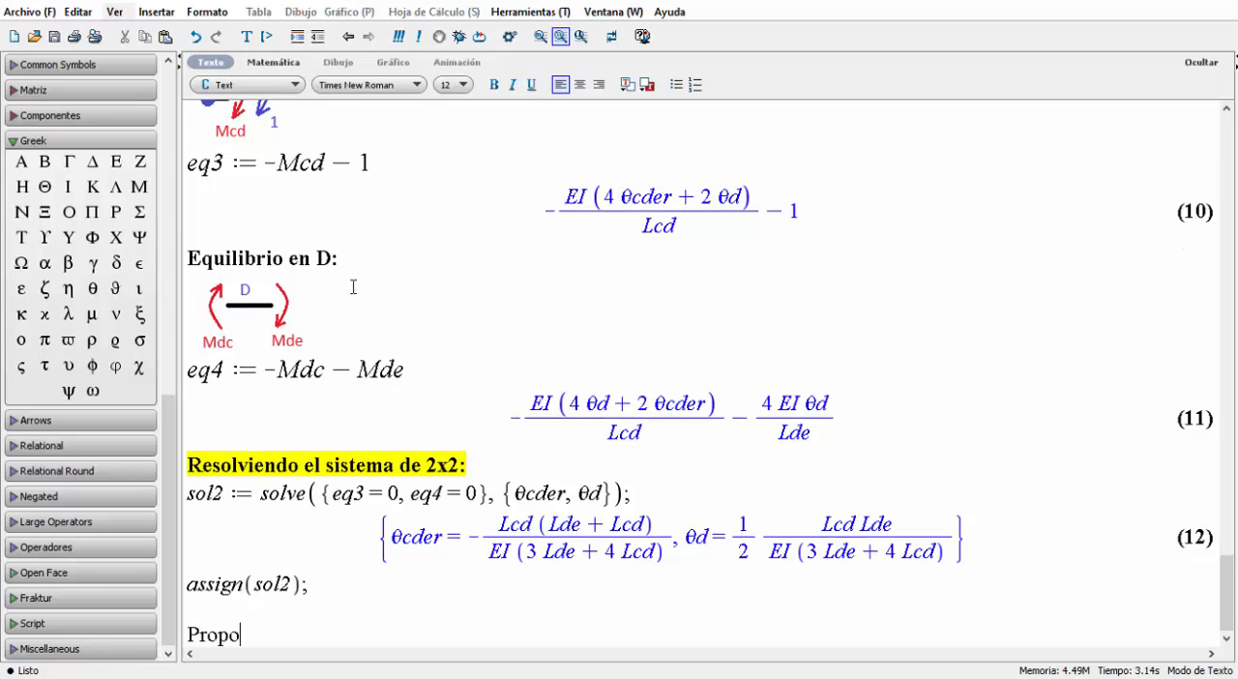
text(rcionando d)
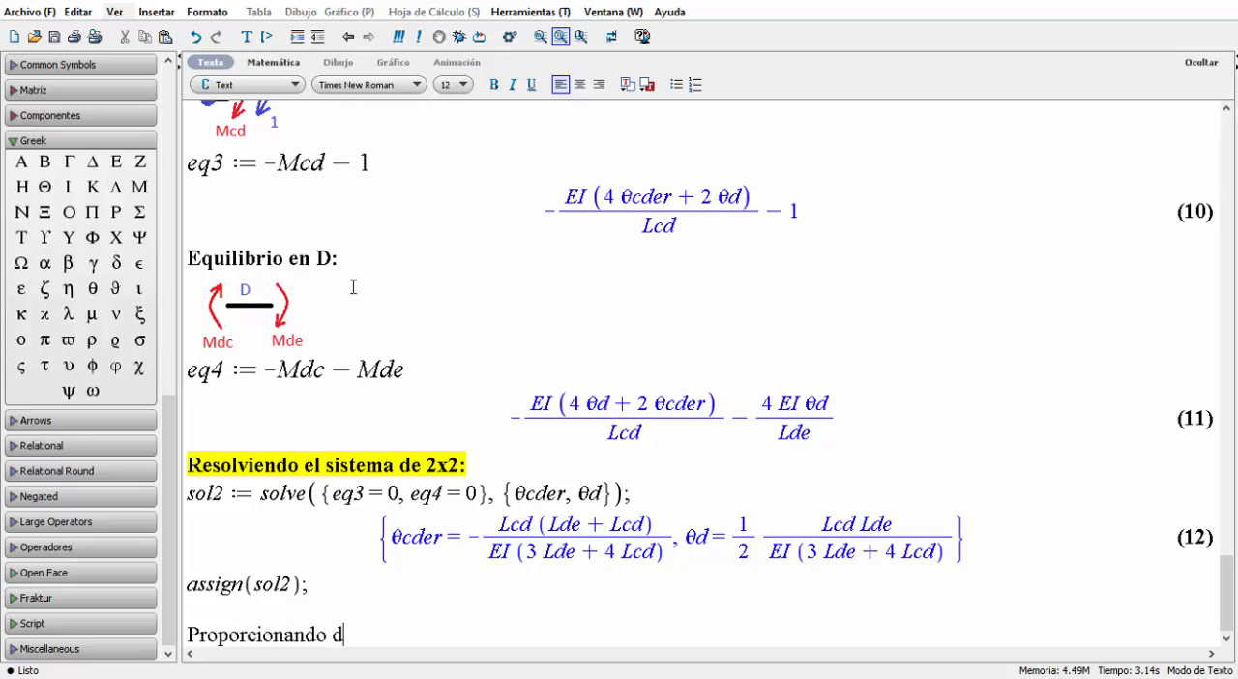
text(atos al pro)
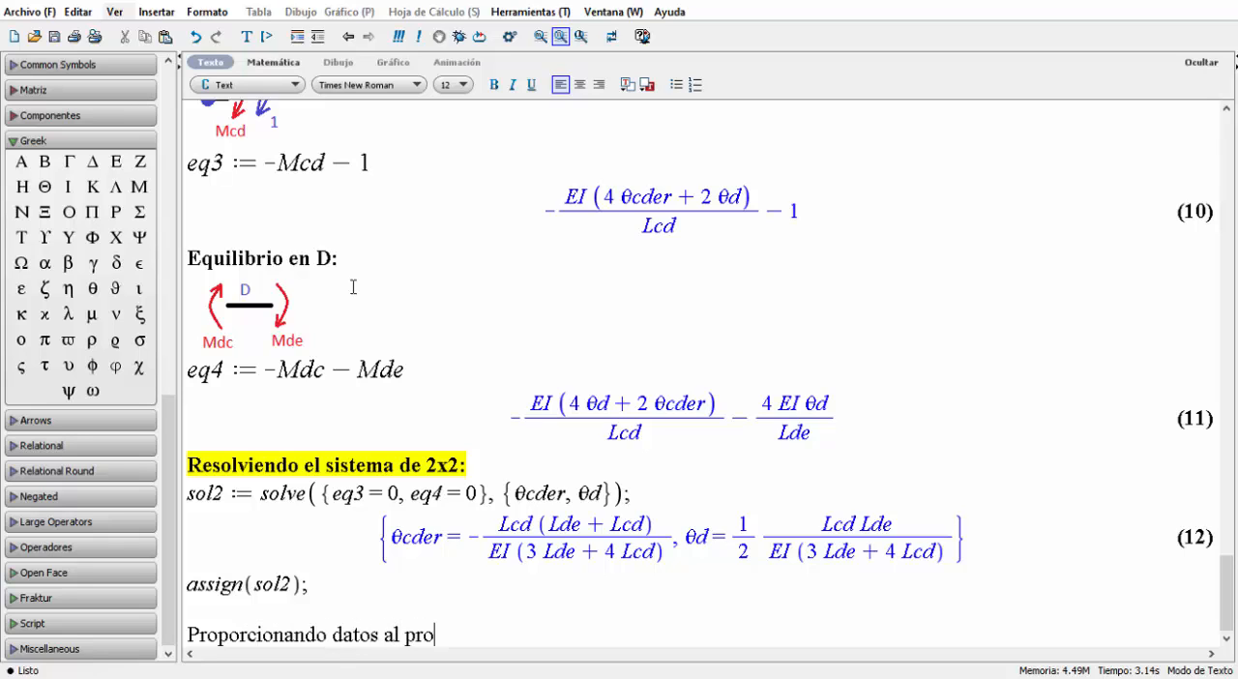
text(blema:)
key(Return)
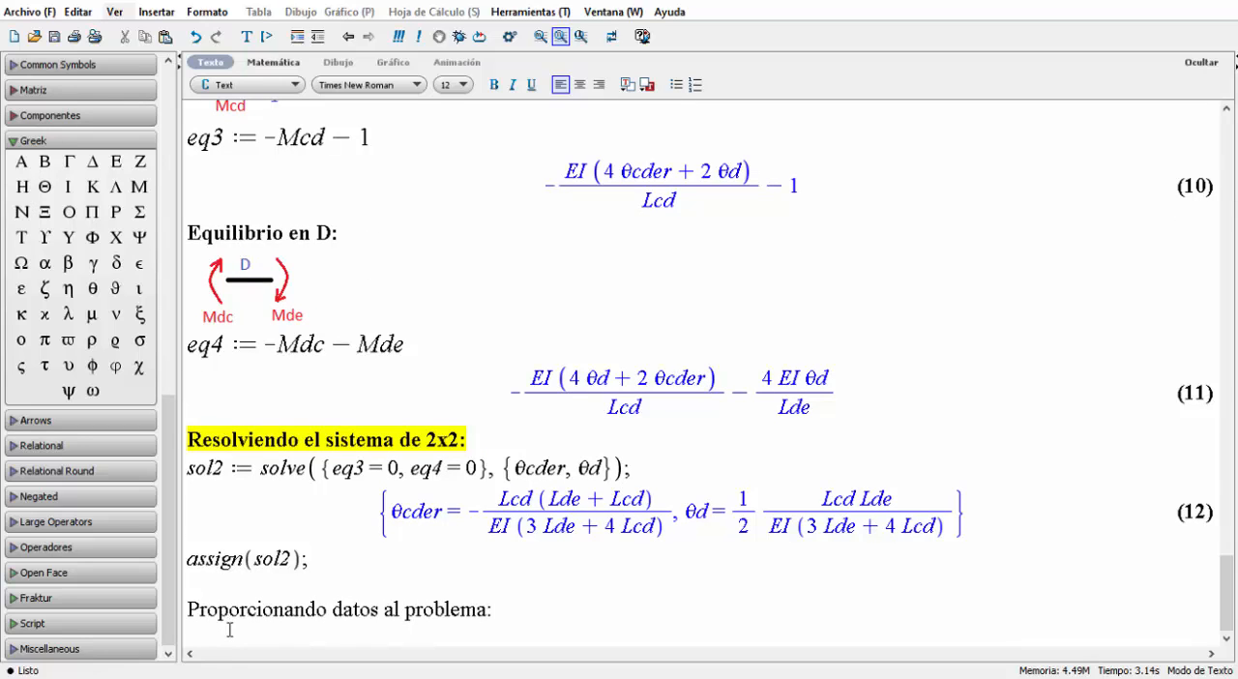
Start a math input line below "Proporcionando datos al problema:" with the assignment Lab := 2;, taking the span length from the beam diagram.
text(L)
key(BackSpace)
click(273, 62)
text(L)
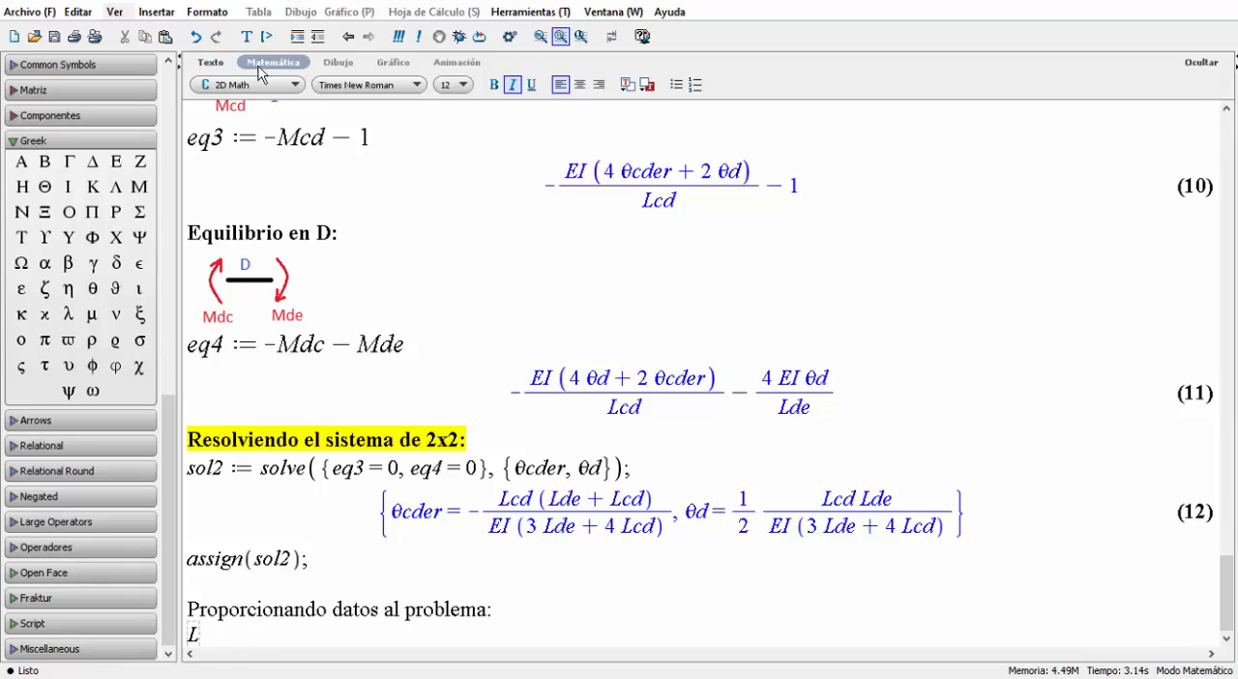
text(ab :=)
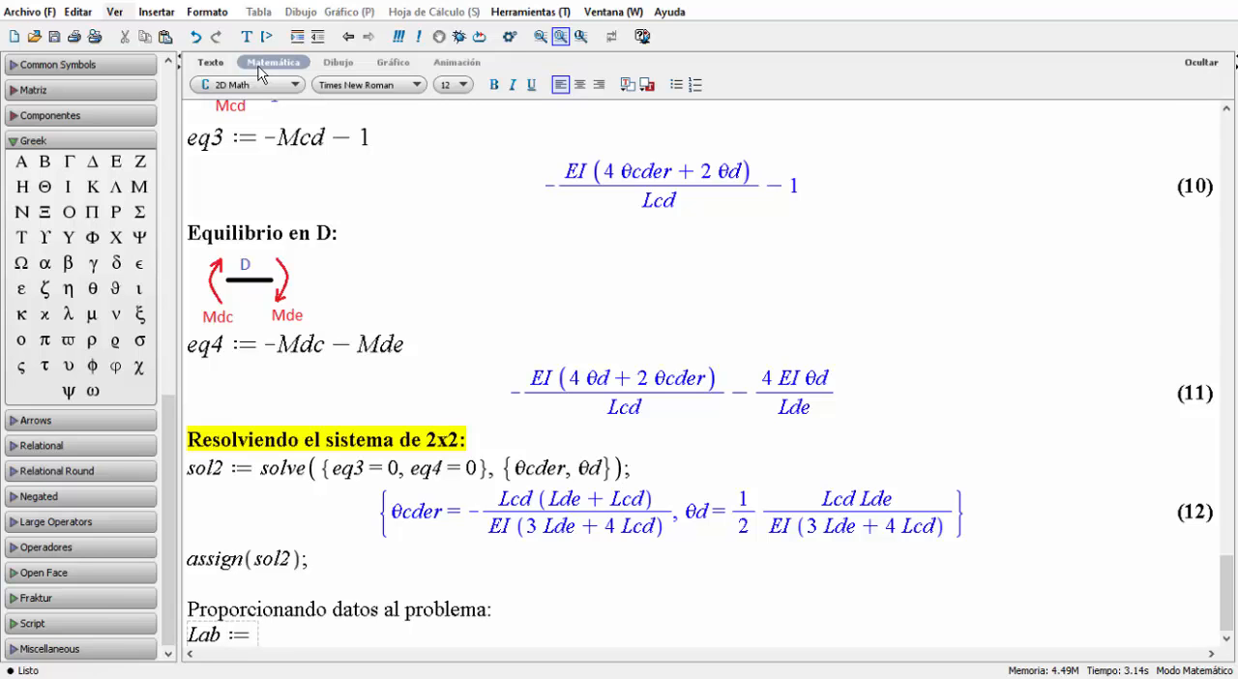
scroll(439, 183, up, 15)
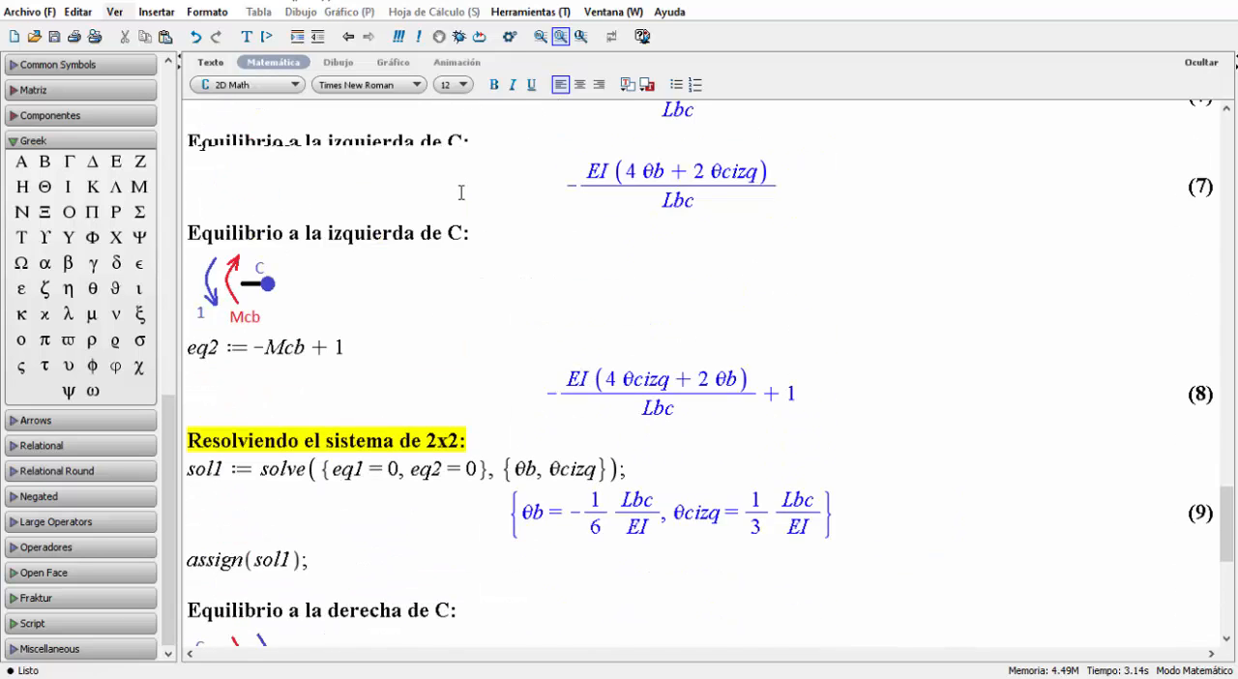
scroll(439, 183, up, 12)
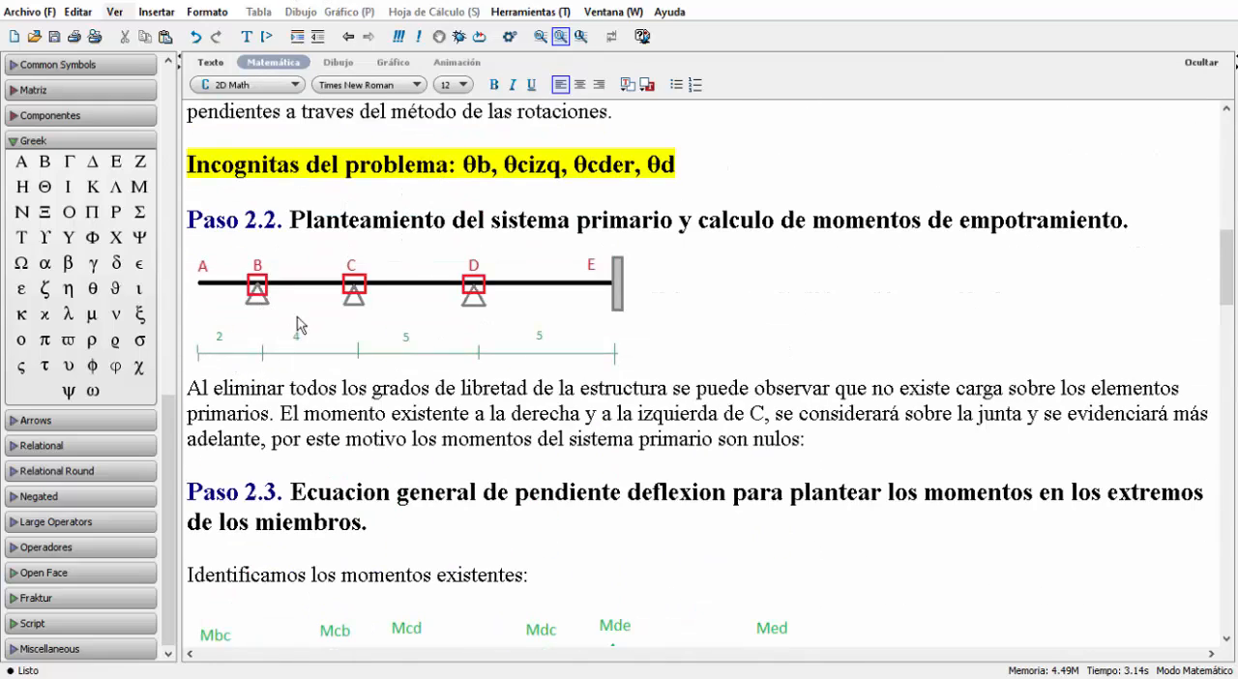
scroll(429, 302, down, 13)
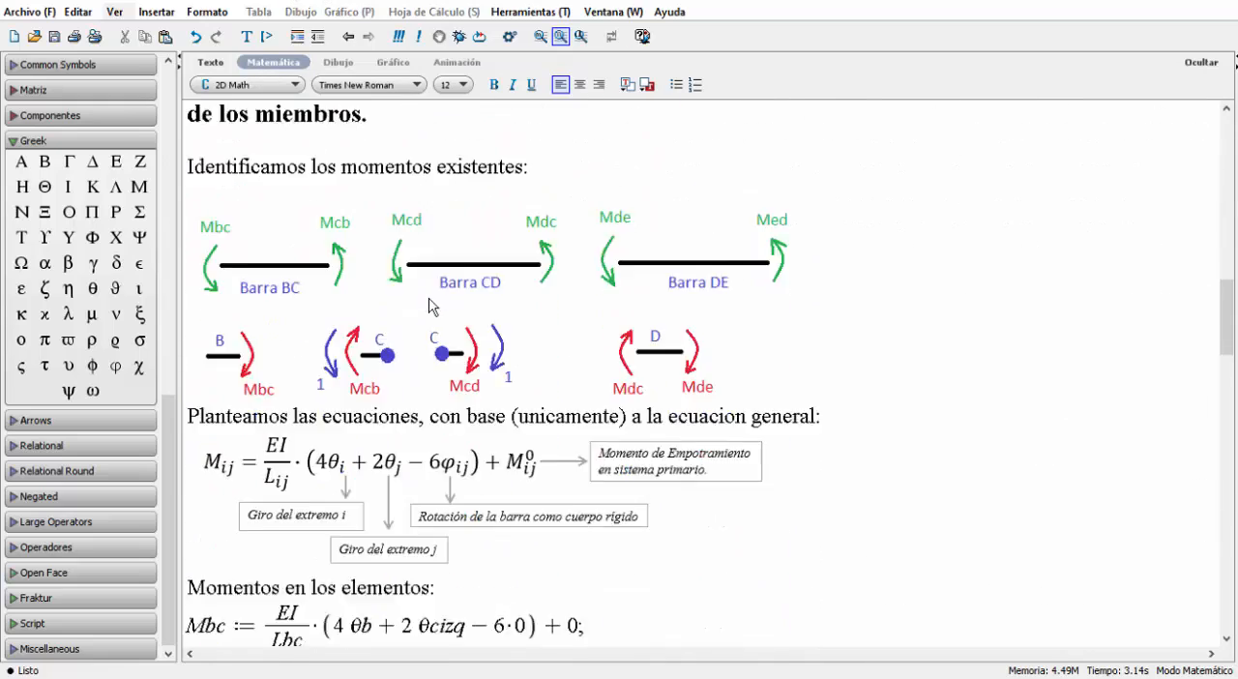
scroll(429, 306, down, 15)
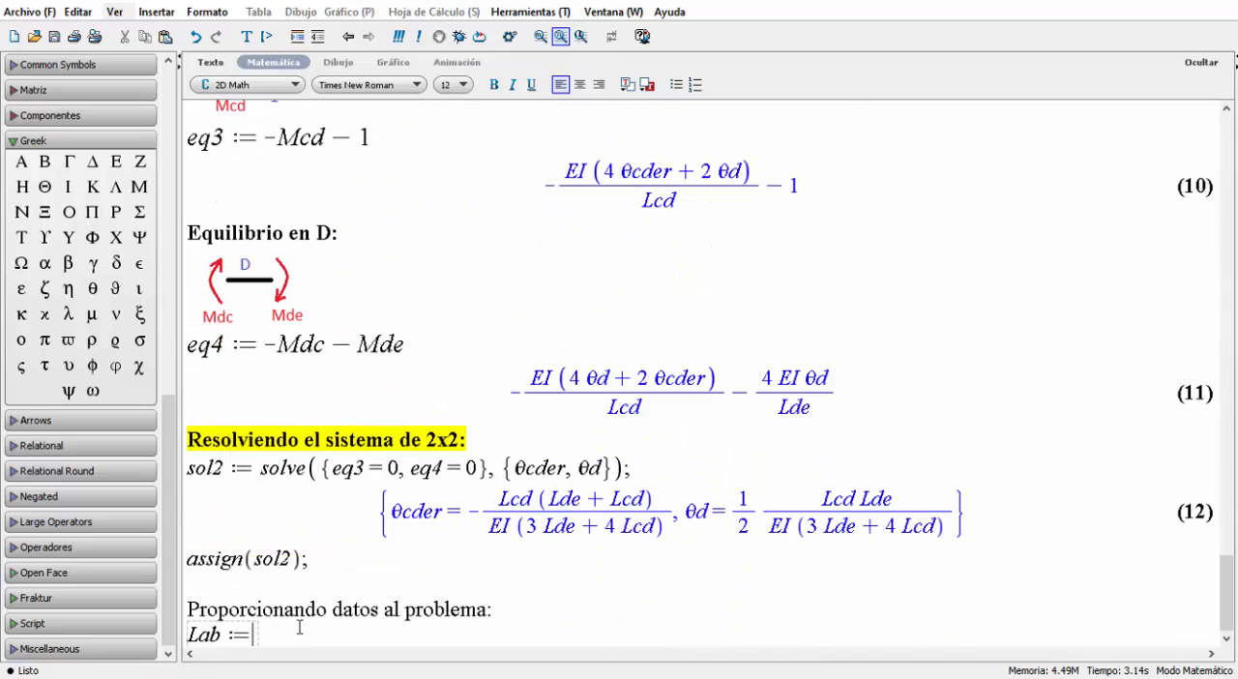
text(2; Lbc := 4; Lcd := )
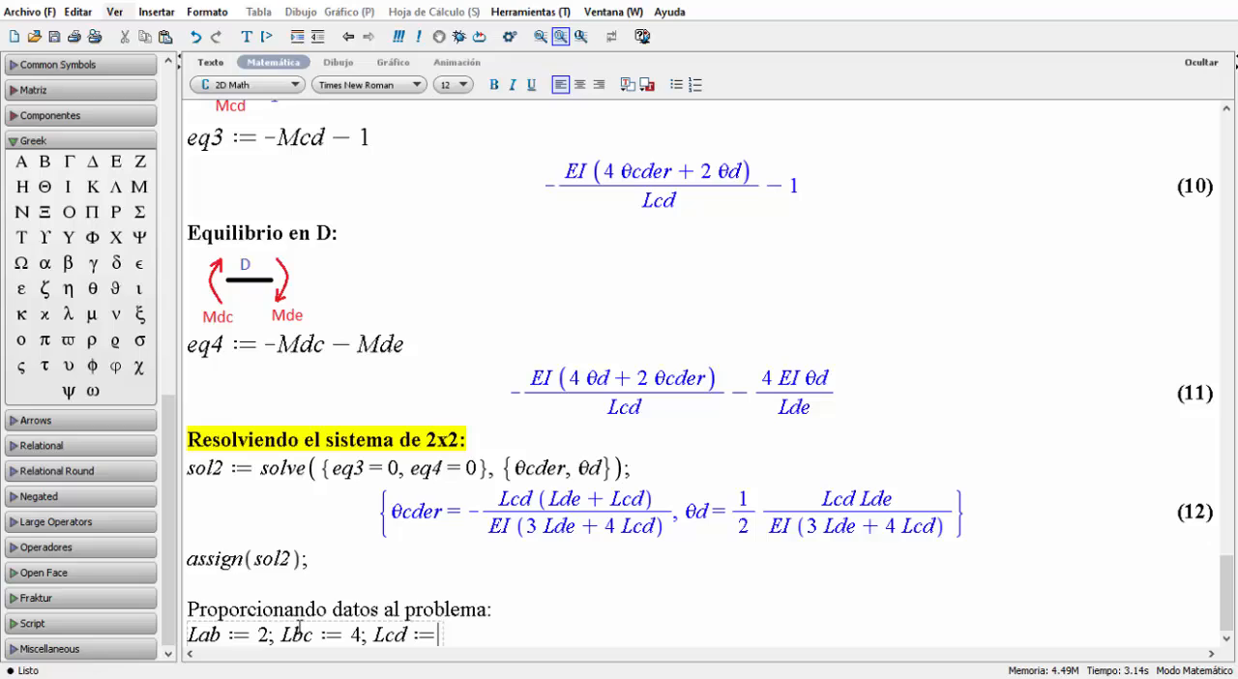
text(5; Lde := 5;)
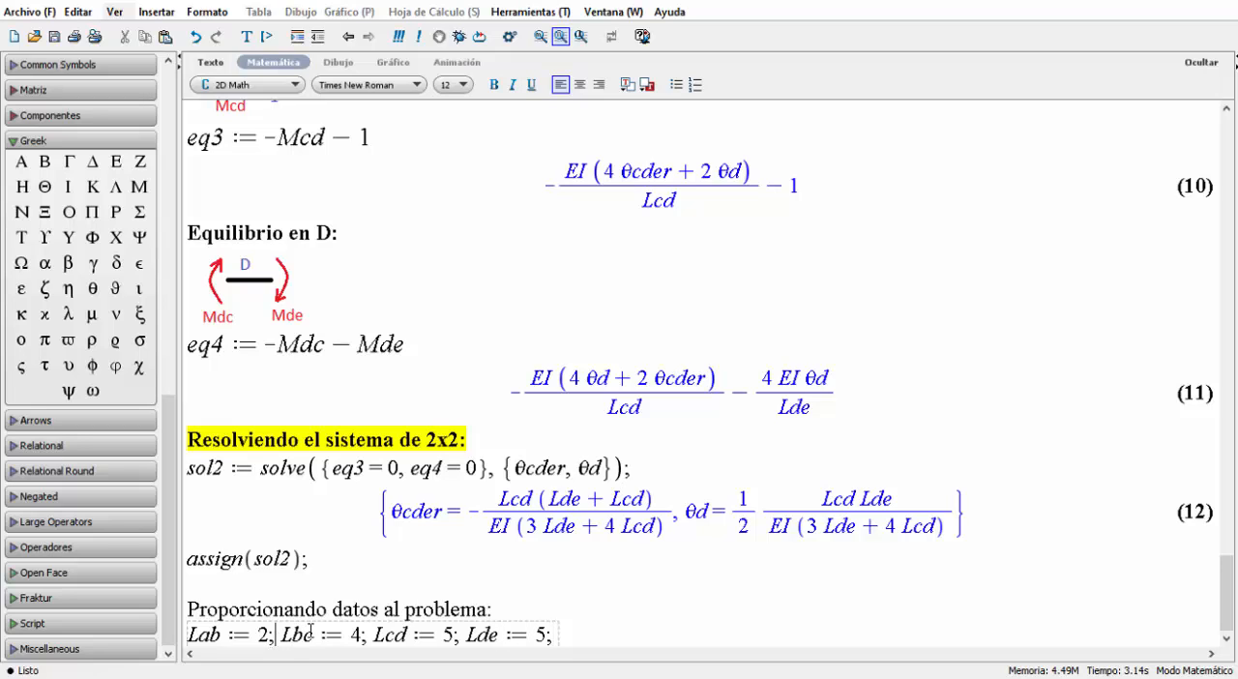
Append Lcd := 5; and Lde := 5; to the span length line and evaluate it.
click(553, 634)
key(Return)
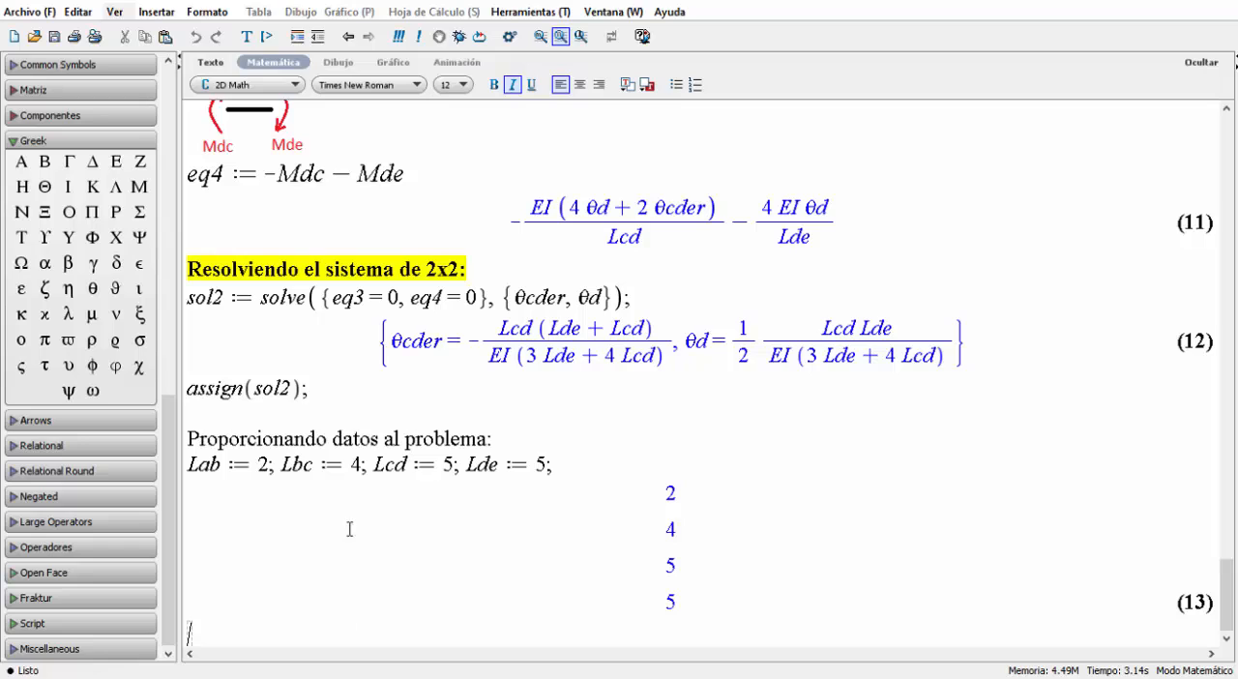
Add the plain text line "Presentando soluciones numericas:" below the evaluated span lengths.
click(211, 64)
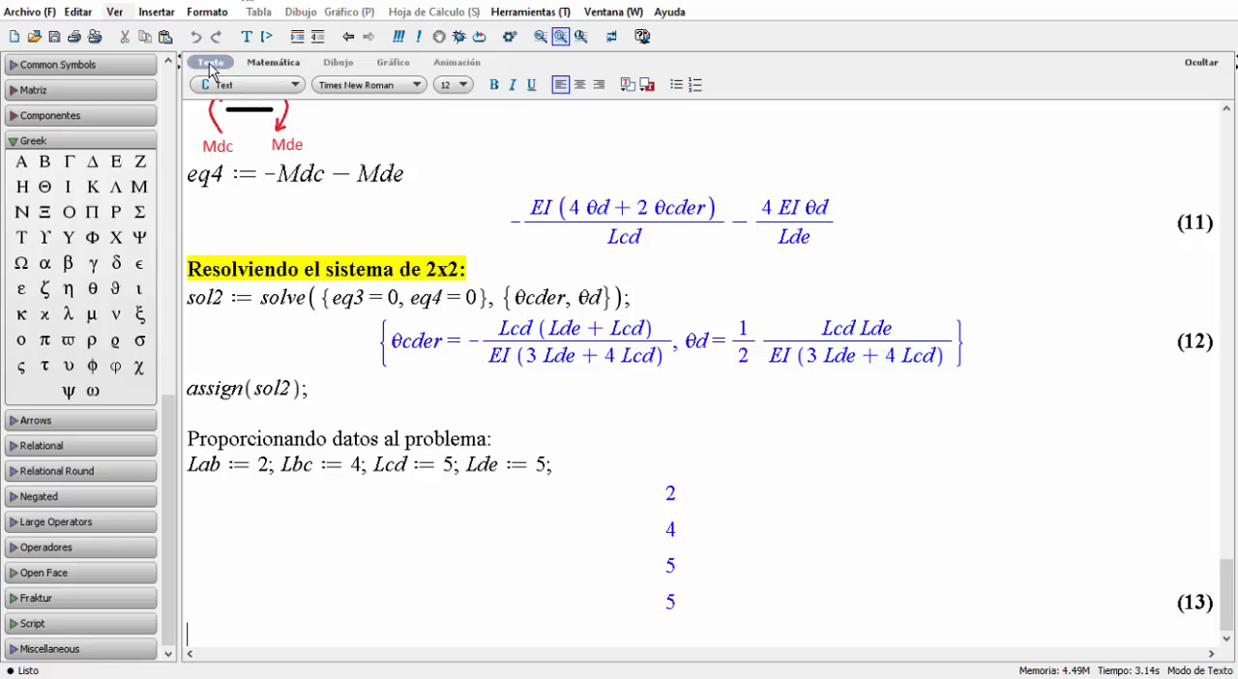
text(Presentando)
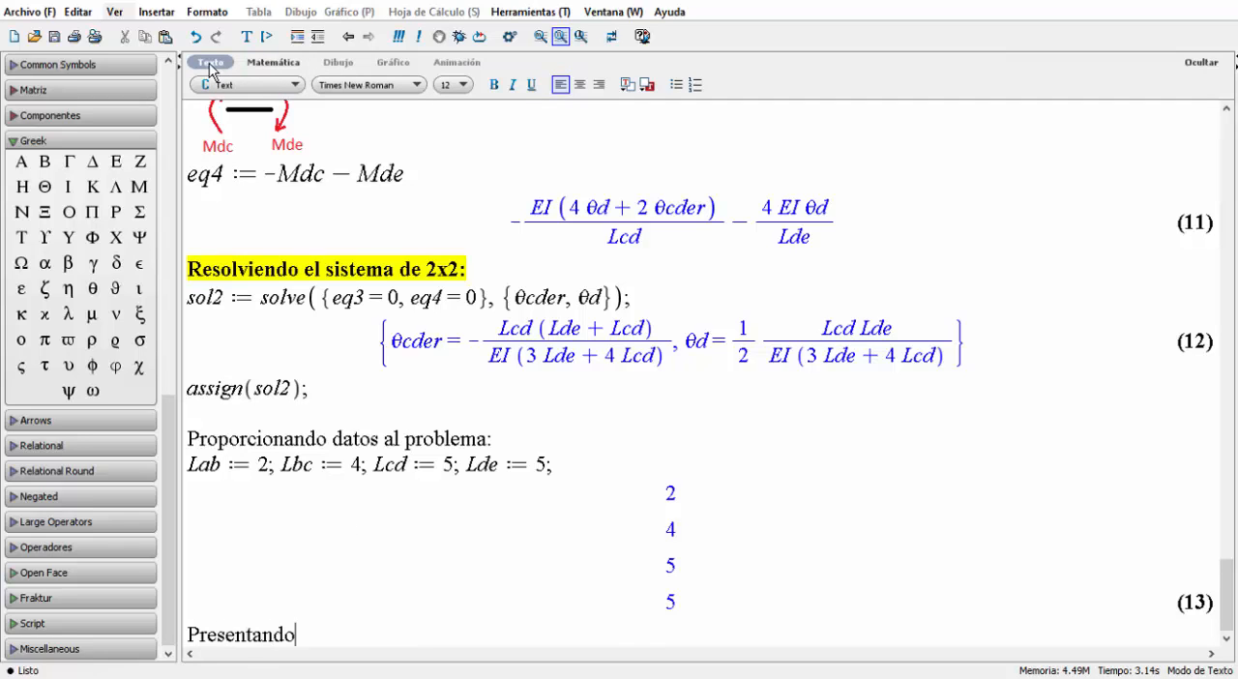
text( soluciones numeric)
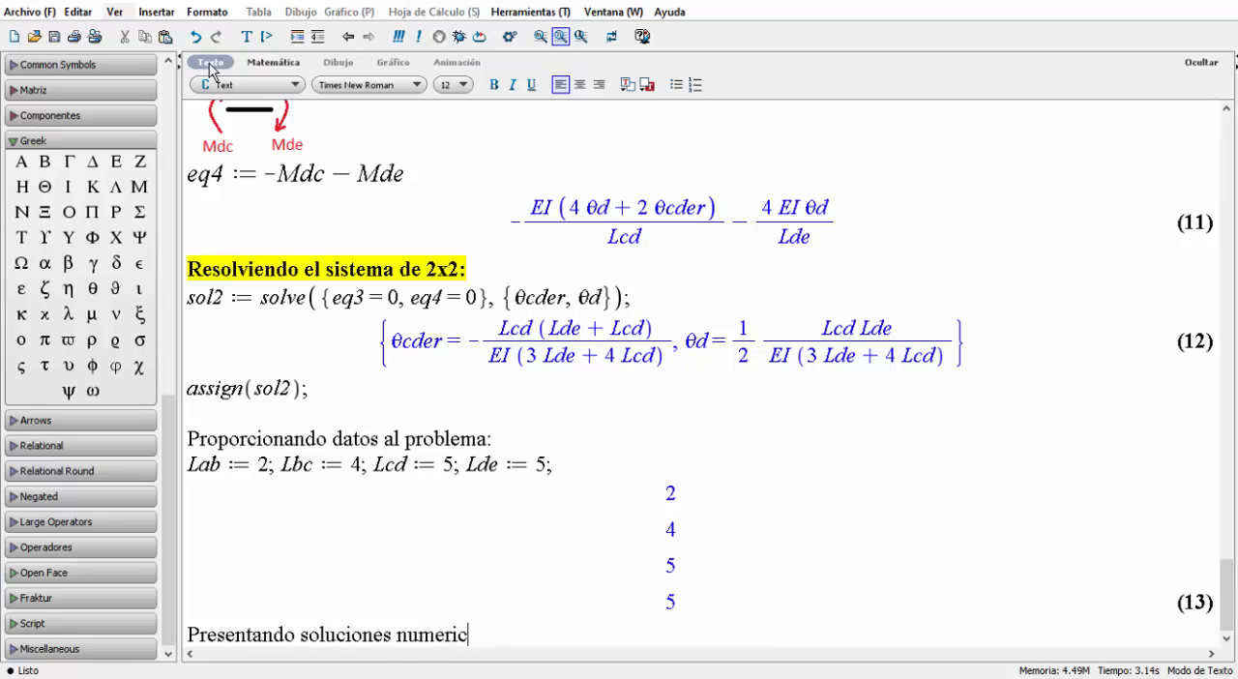
text(as:)
key(Return)
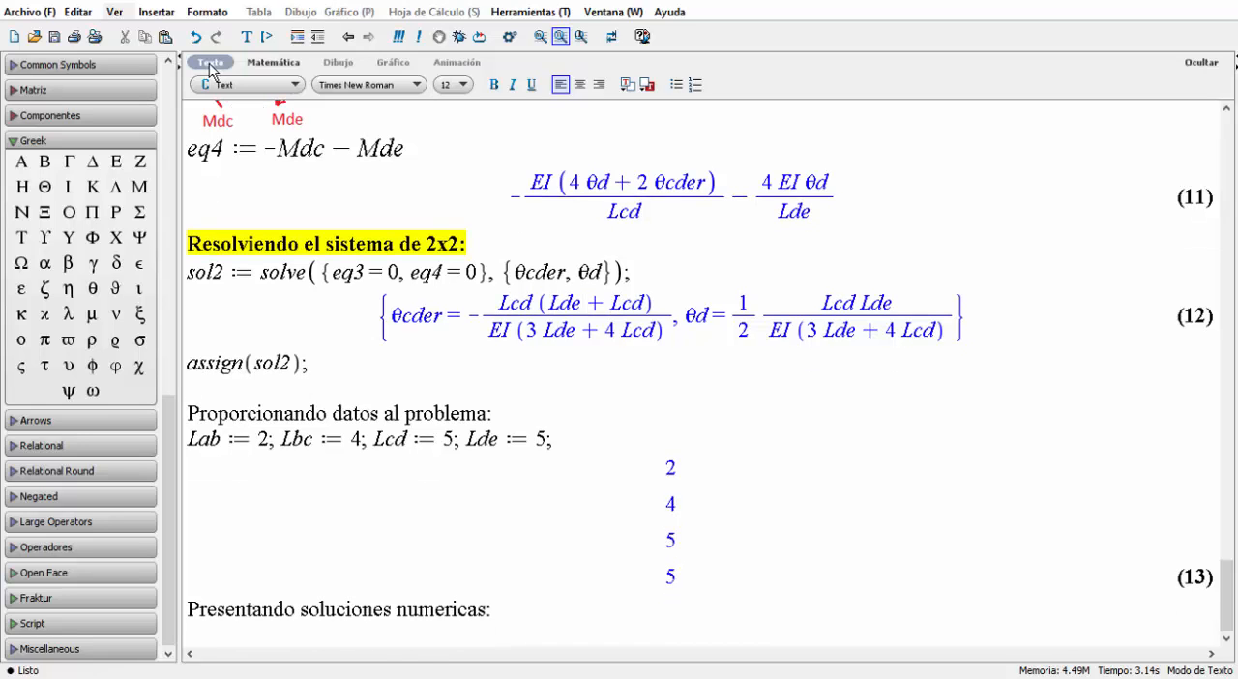
Enter θb as math input below the numerical solutions heading and evaluate it.
click(292, 67)
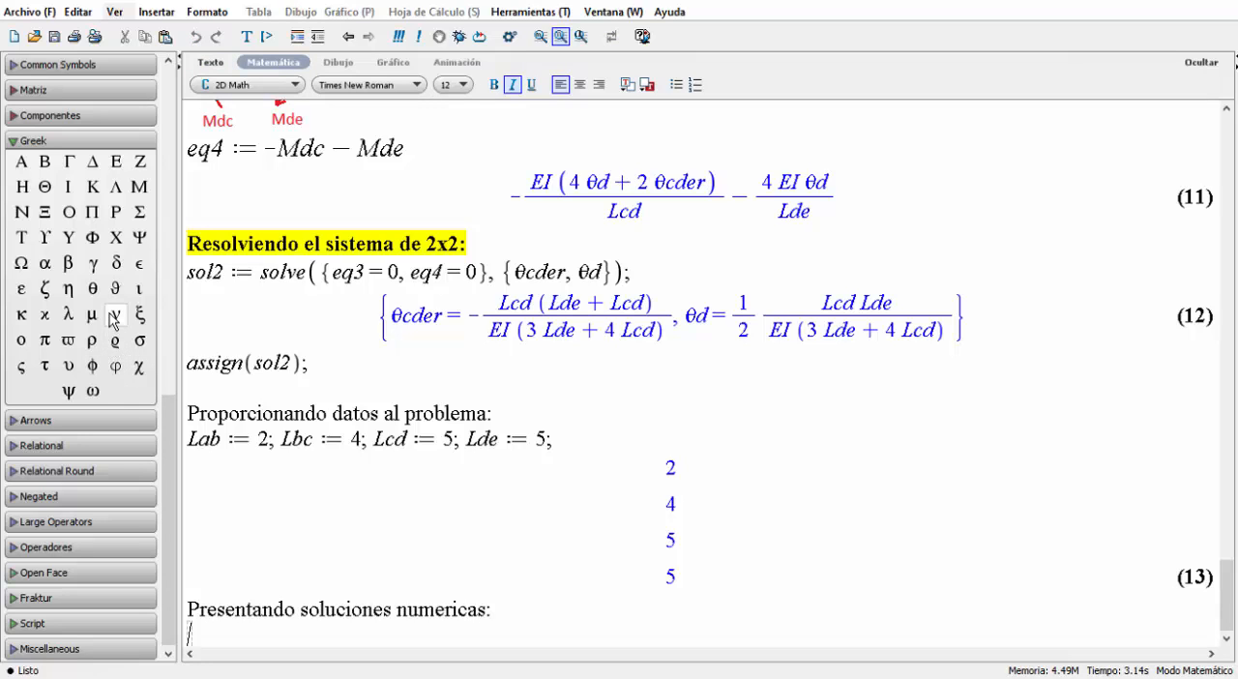
click(93, 289)
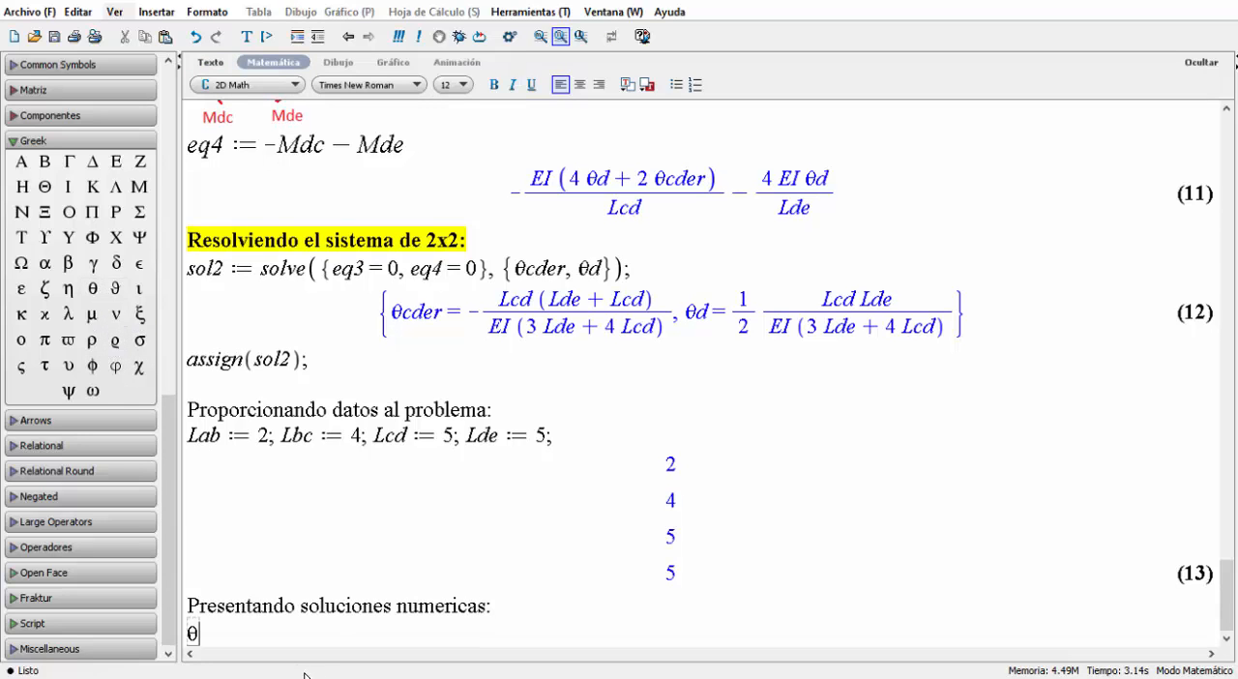
text(b)
key(Return)
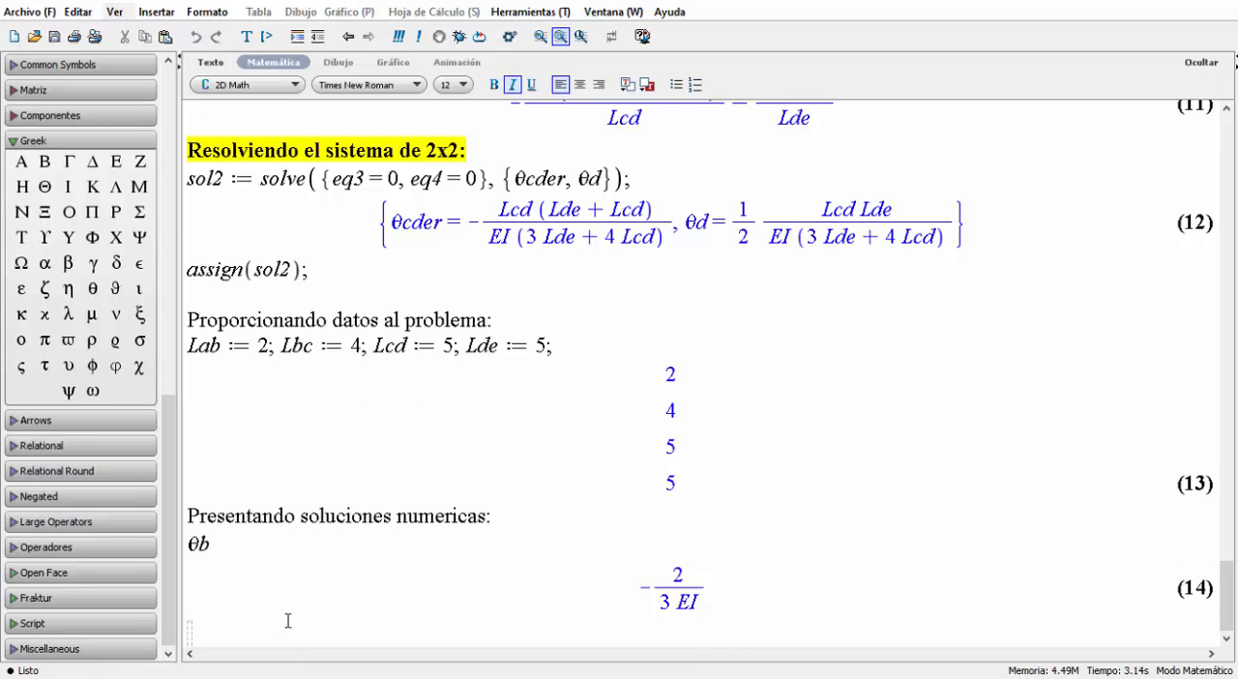
Copy θb to the next input line, change it to θcizq and evaluate it.
drag(214, 549, 188, 544)
key(ctrl+c)
click(224, 621)
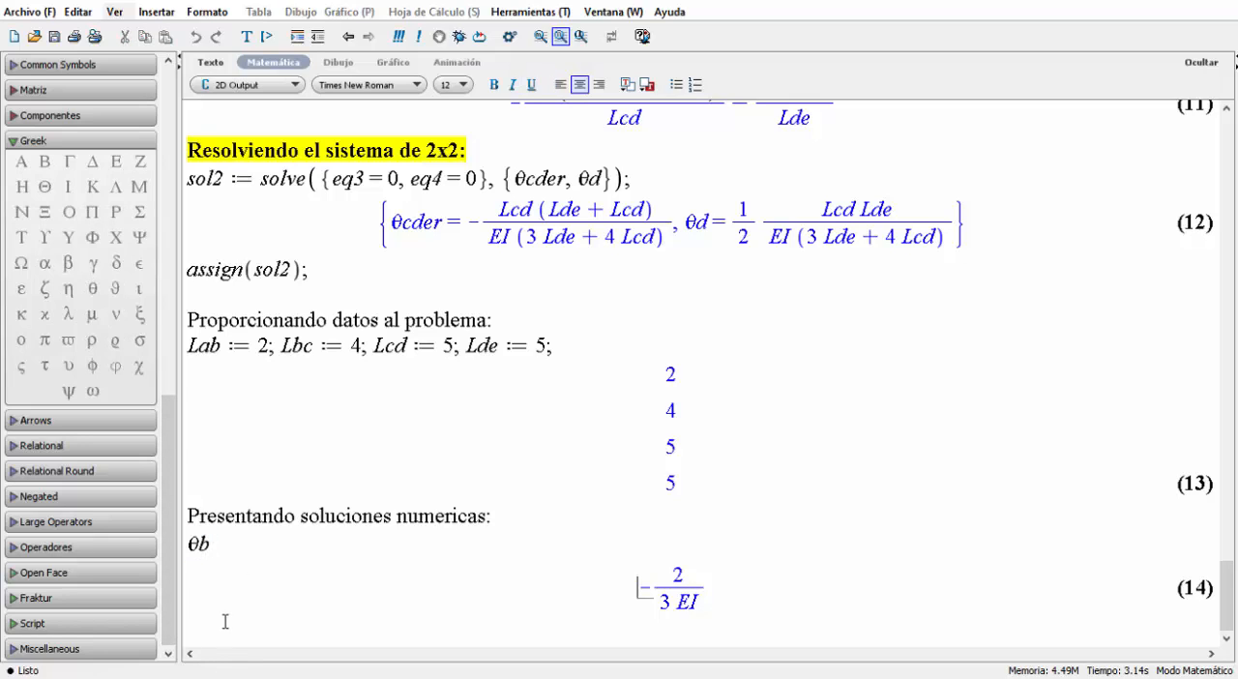
click(228, 631)
key(ctrl+v)
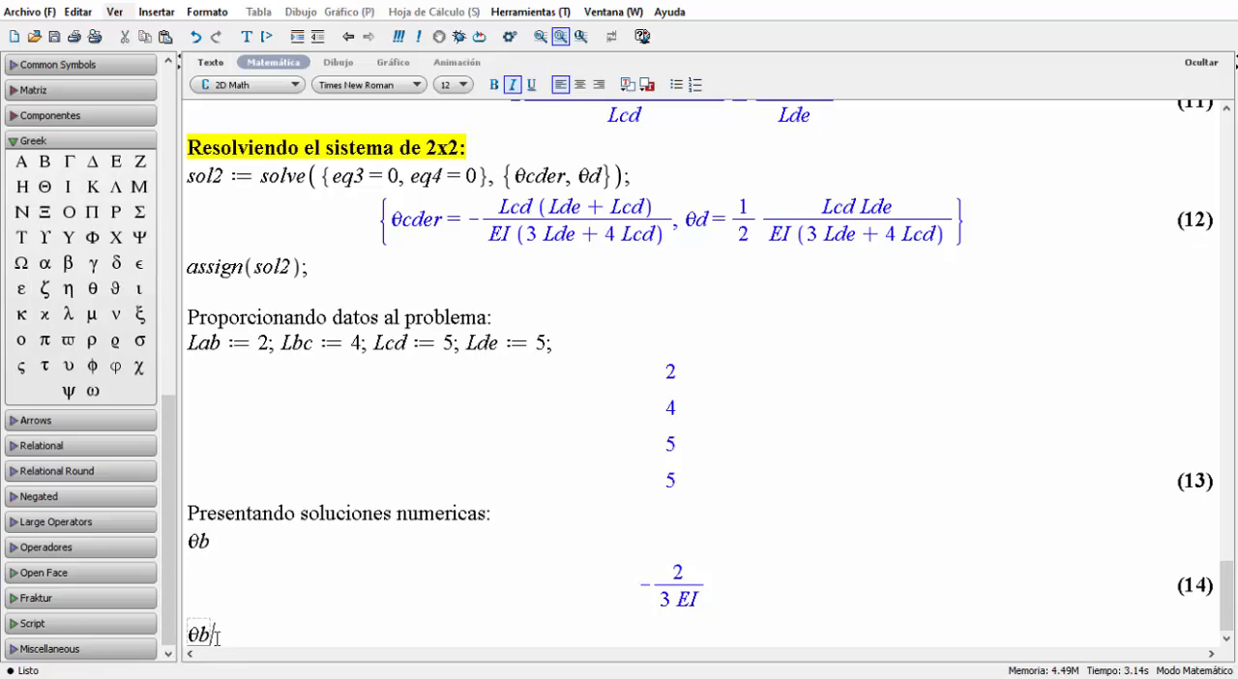
key(BackSpace)
text(d)
key(BackSpace)
text(cizq)
key(Return)
Paste θb on the next input line, change it to θcder and evaluate it.
key(ctrl+v)
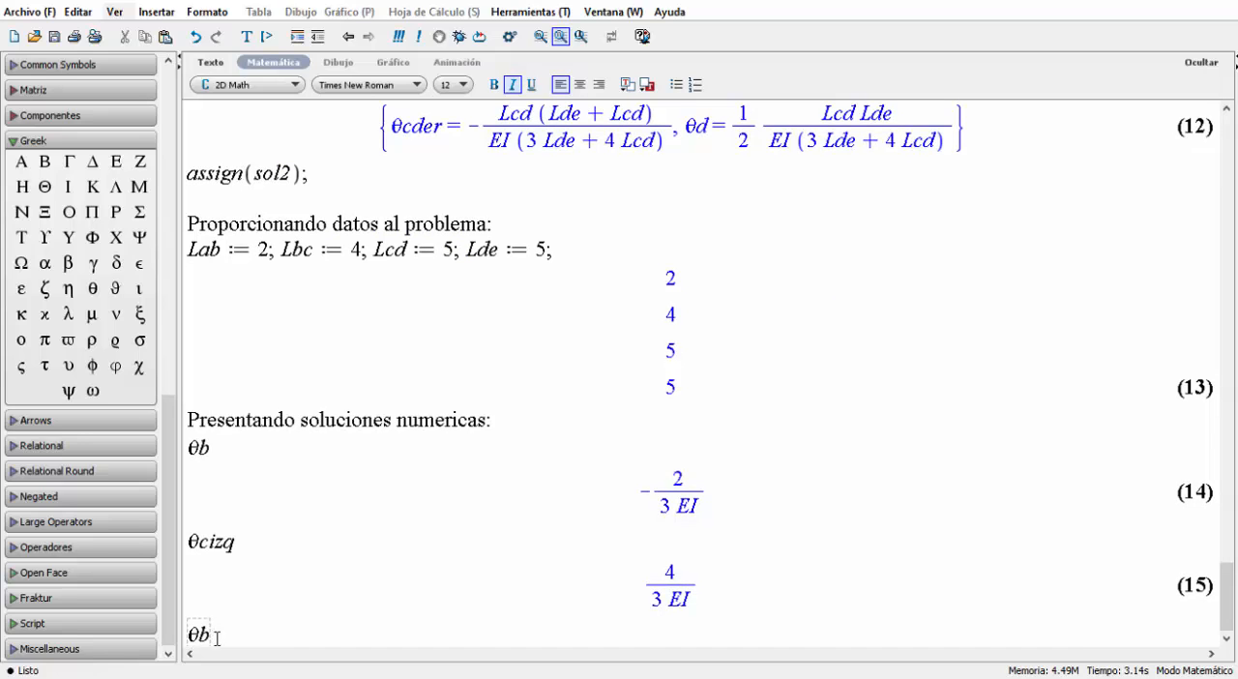
key(BackSpace)
text(cder)
key(Return)
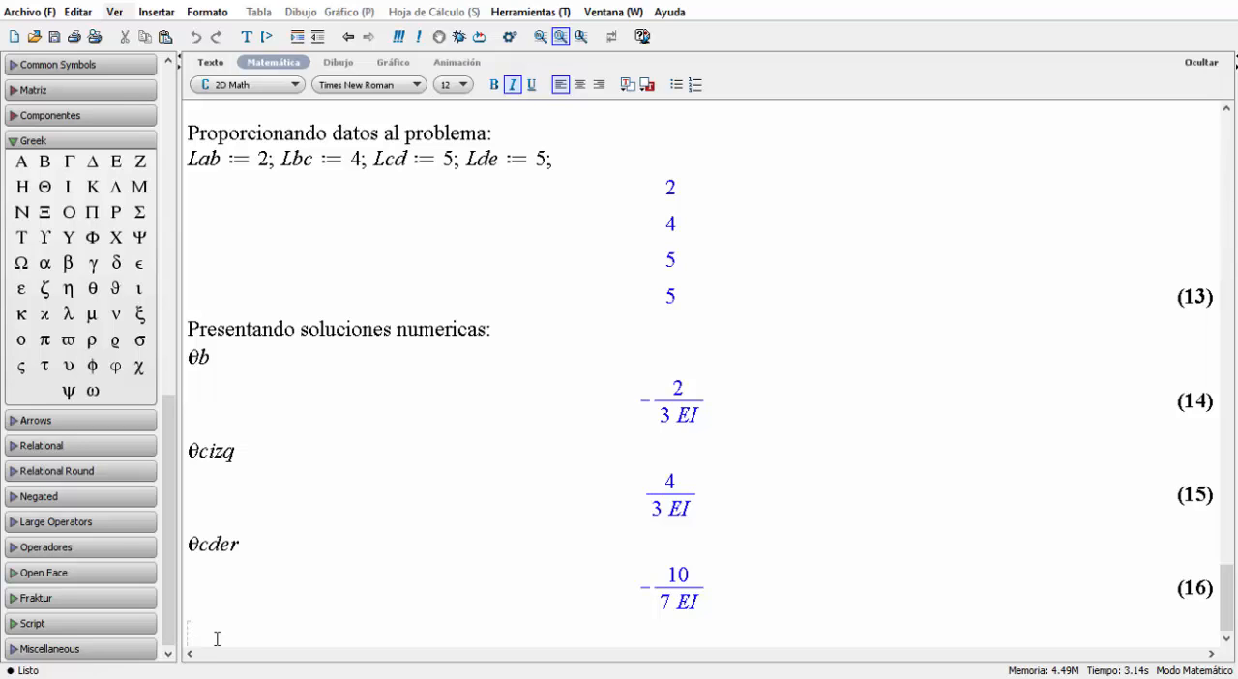
Paste θb below the θcder result, change it to θd and evaluate it.
key(ctrl+b)
key(ctrl+v)
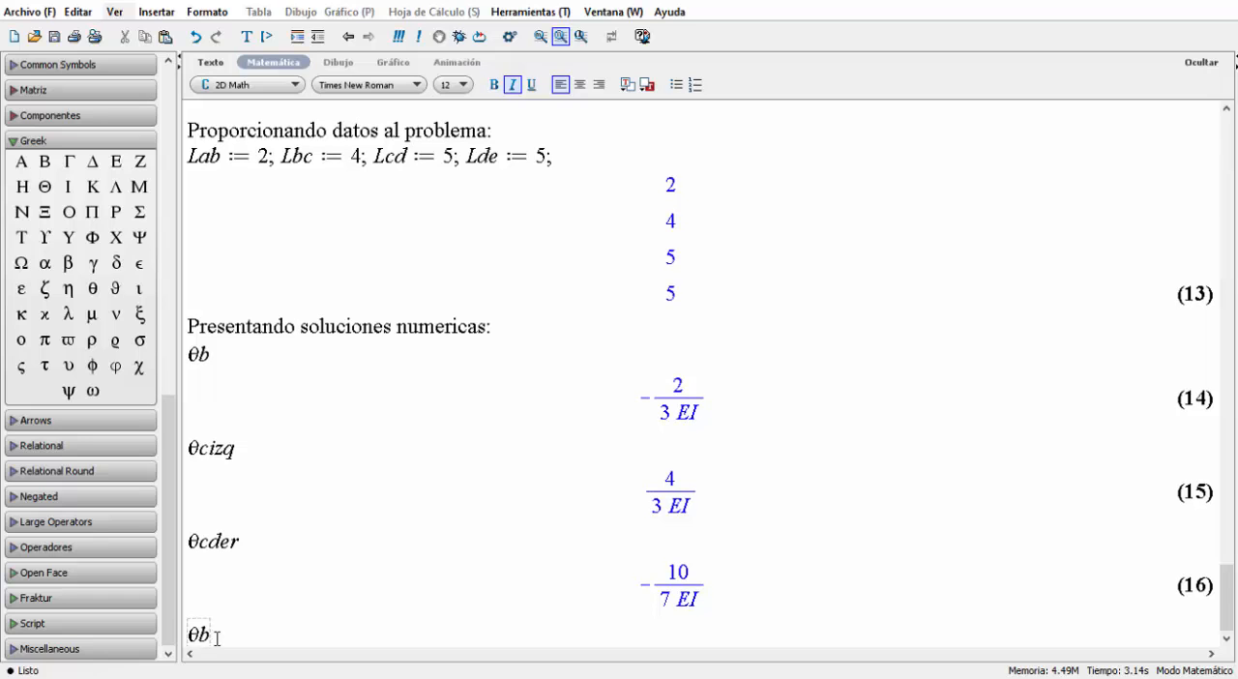
key(BackSpace)
text(d)
key(Return)
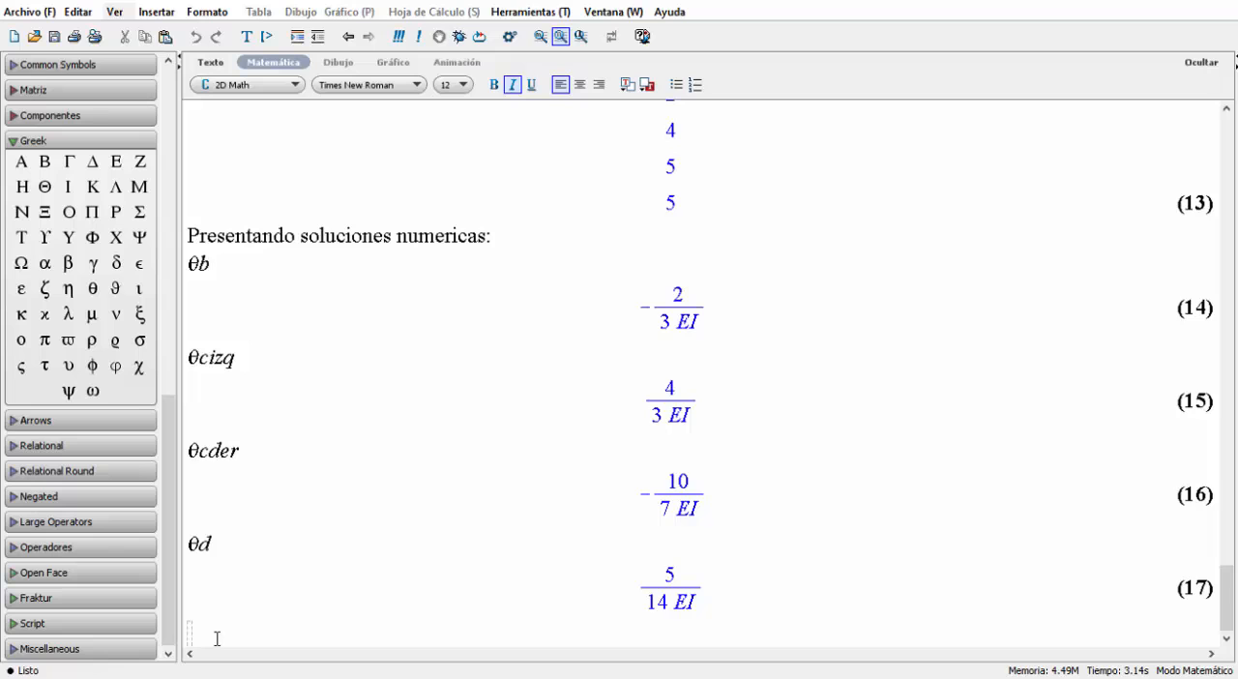
Review the member end moment definitions under "Momentos en los elementos:" and return to the empty input line at the document's end.
text(M)
key(BackSpace)
scroll(216, 638, up, 20)
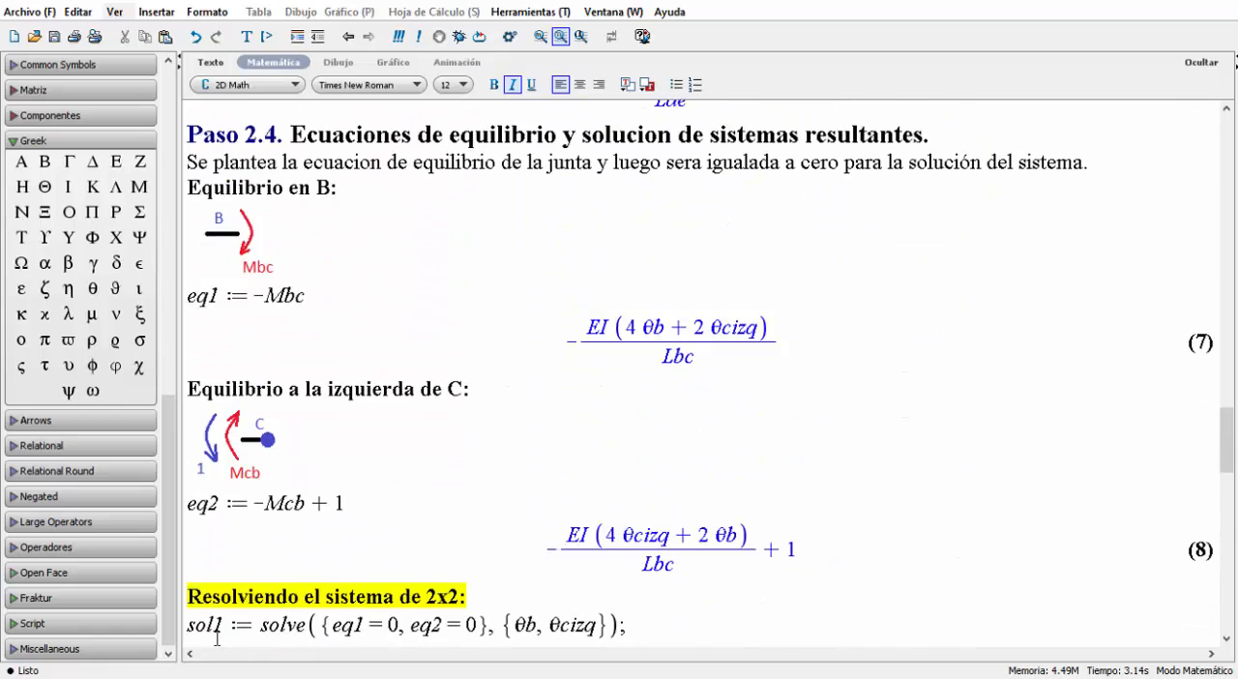
scroll(217, 639, up, 8)
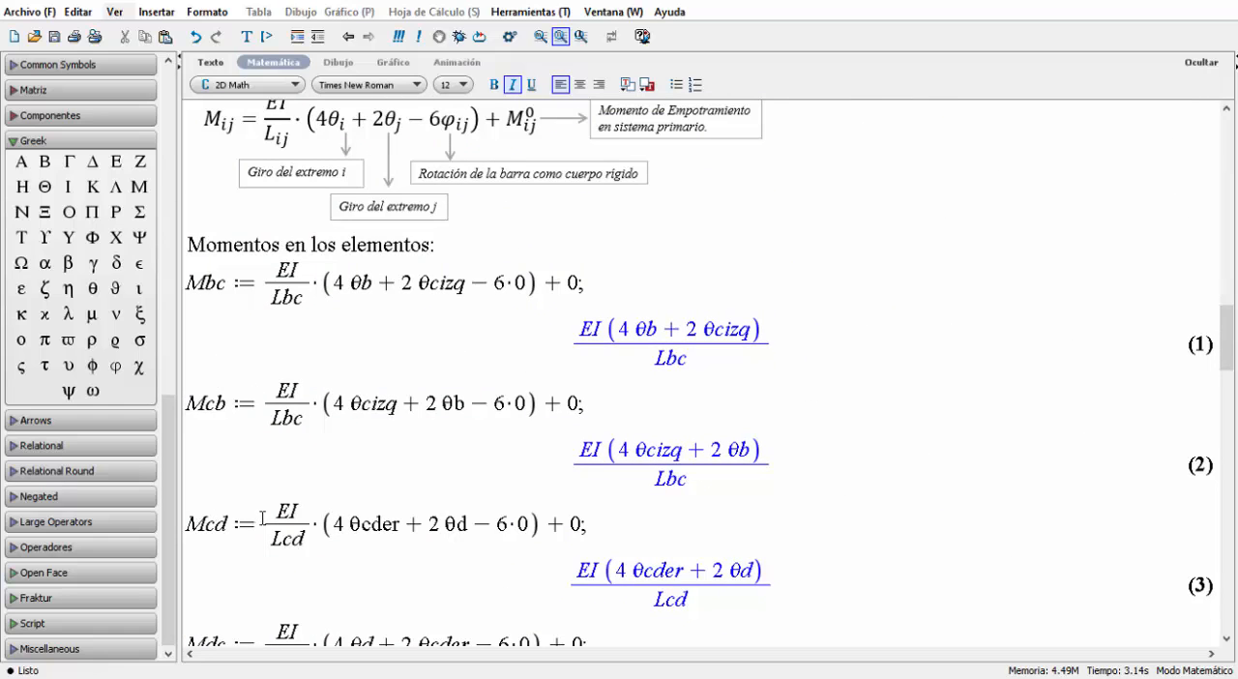
scroll(377, 363, down, 5)
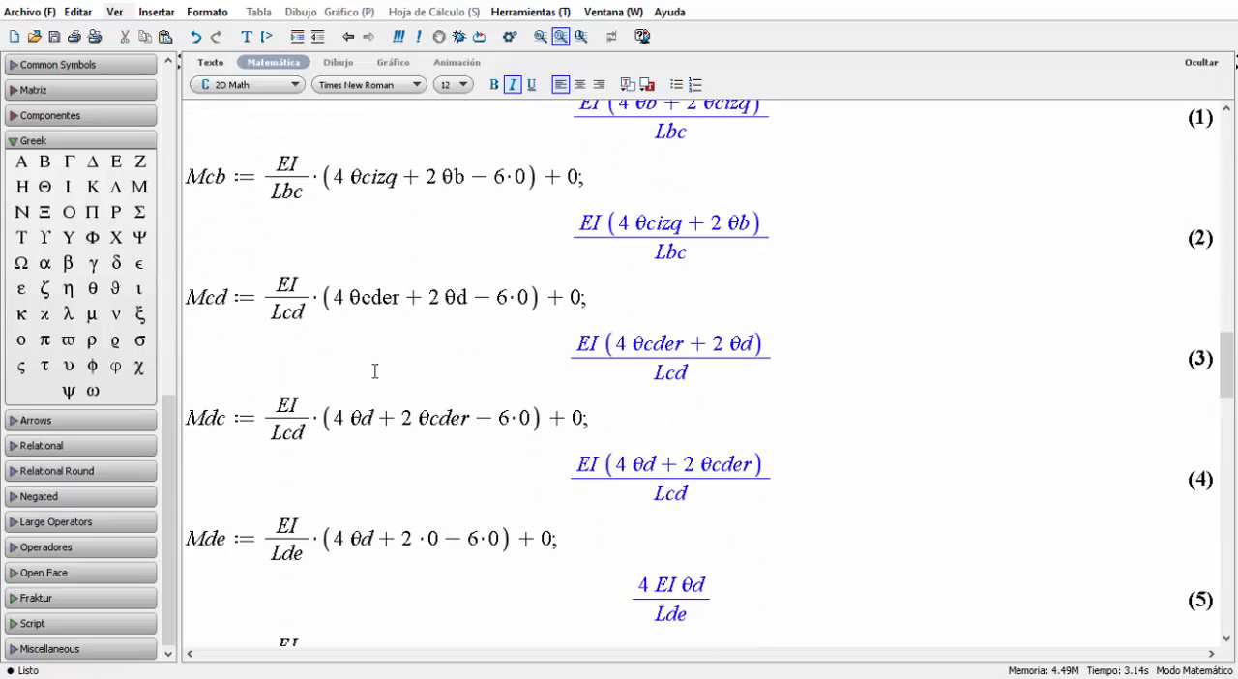
scroll(373, 373, down, 2)
scroll(372, 372, up, 6)
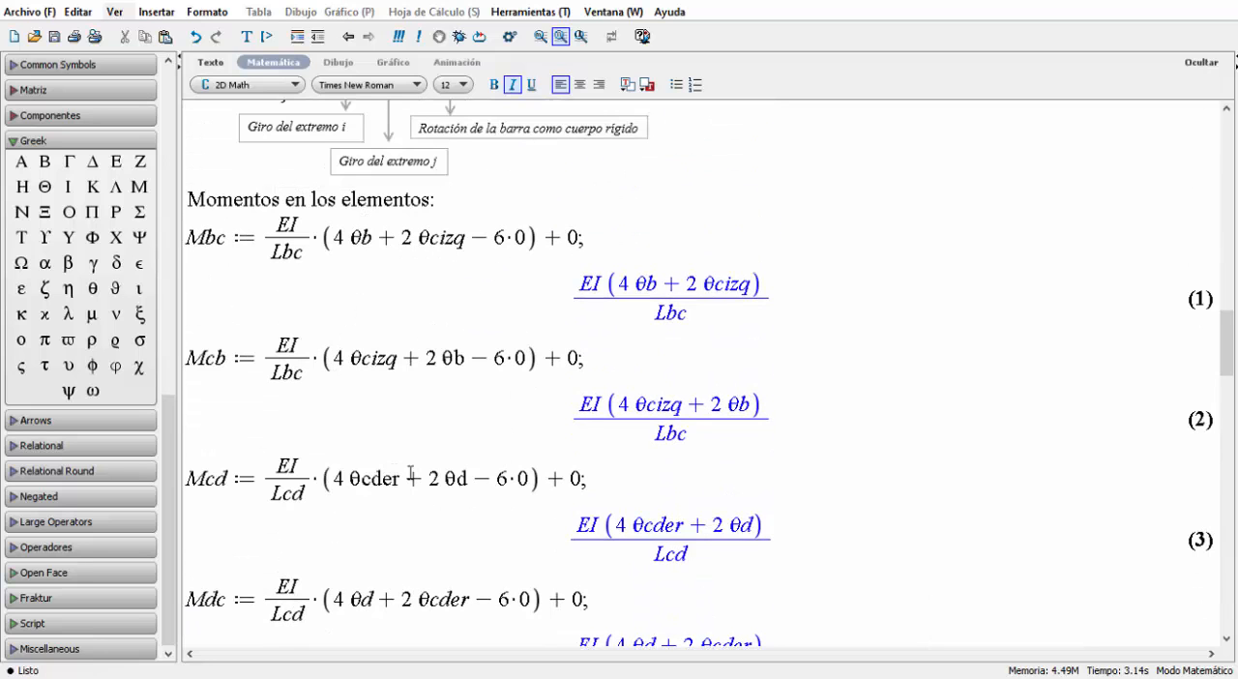
scroll(484, 574, down, 10)
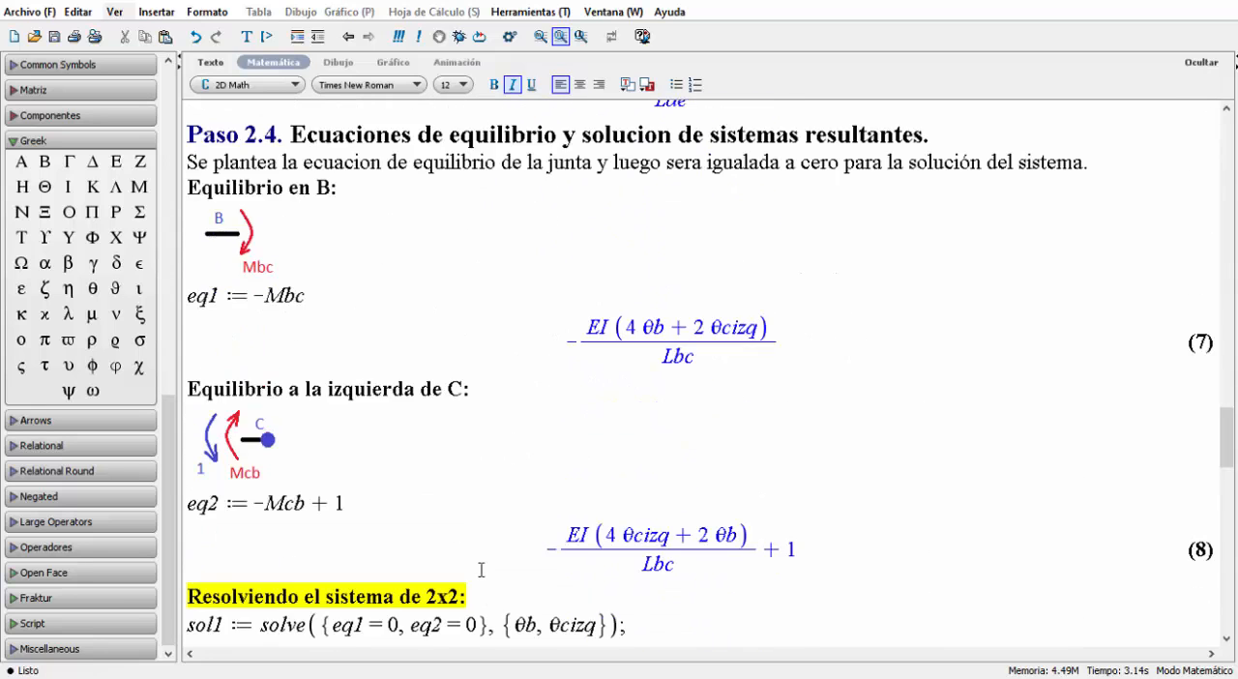
scroll(481, 570, down, 20)
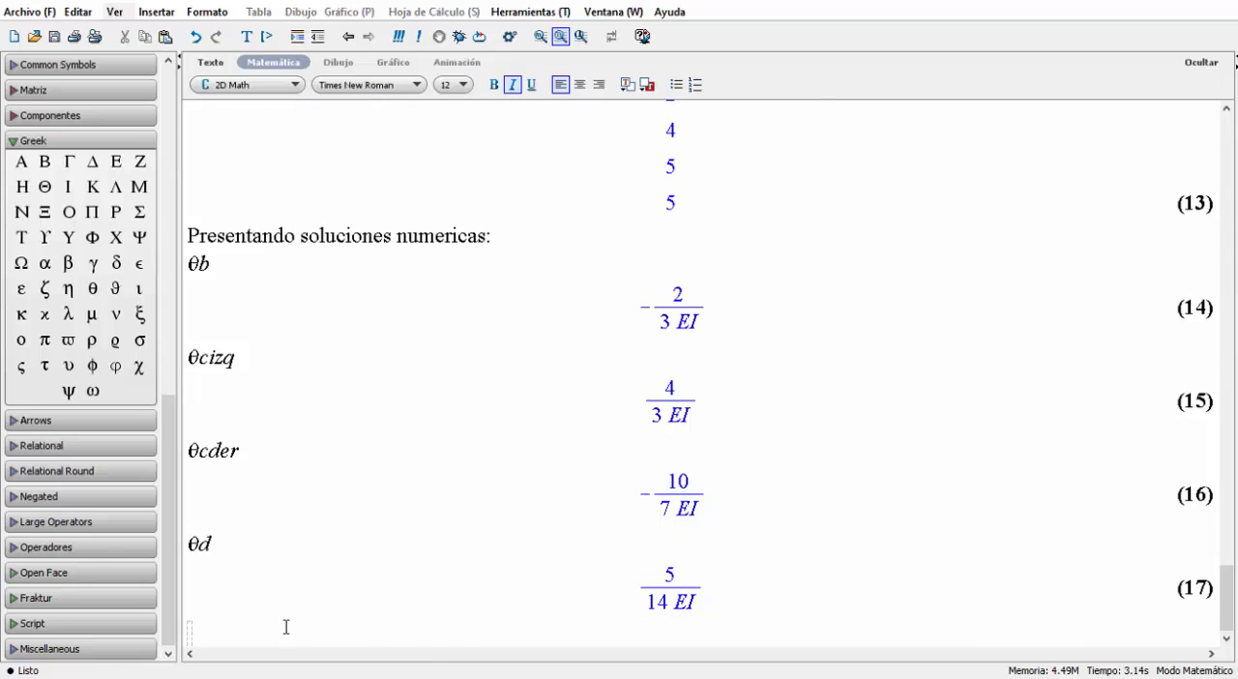
Evaluate the bar BC end moments Mbc and Mcb on separate lines below θd.
text(Mbc)
key(Return)
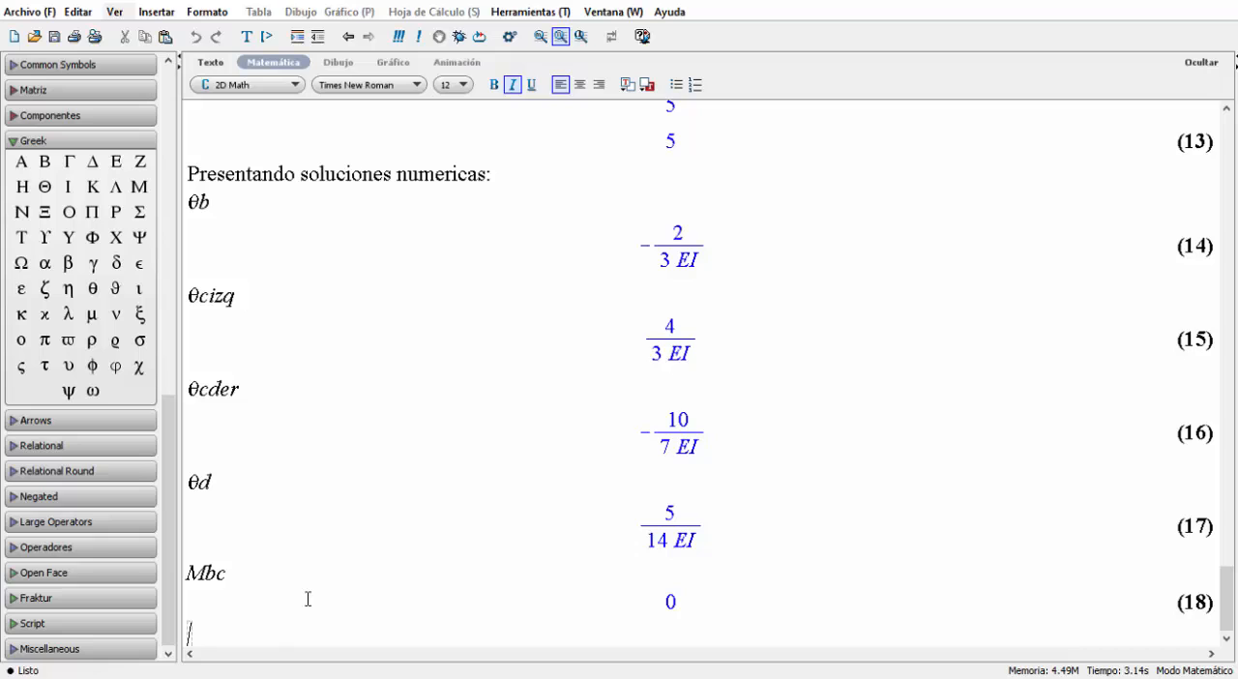
text(Mcb)
key(Return)
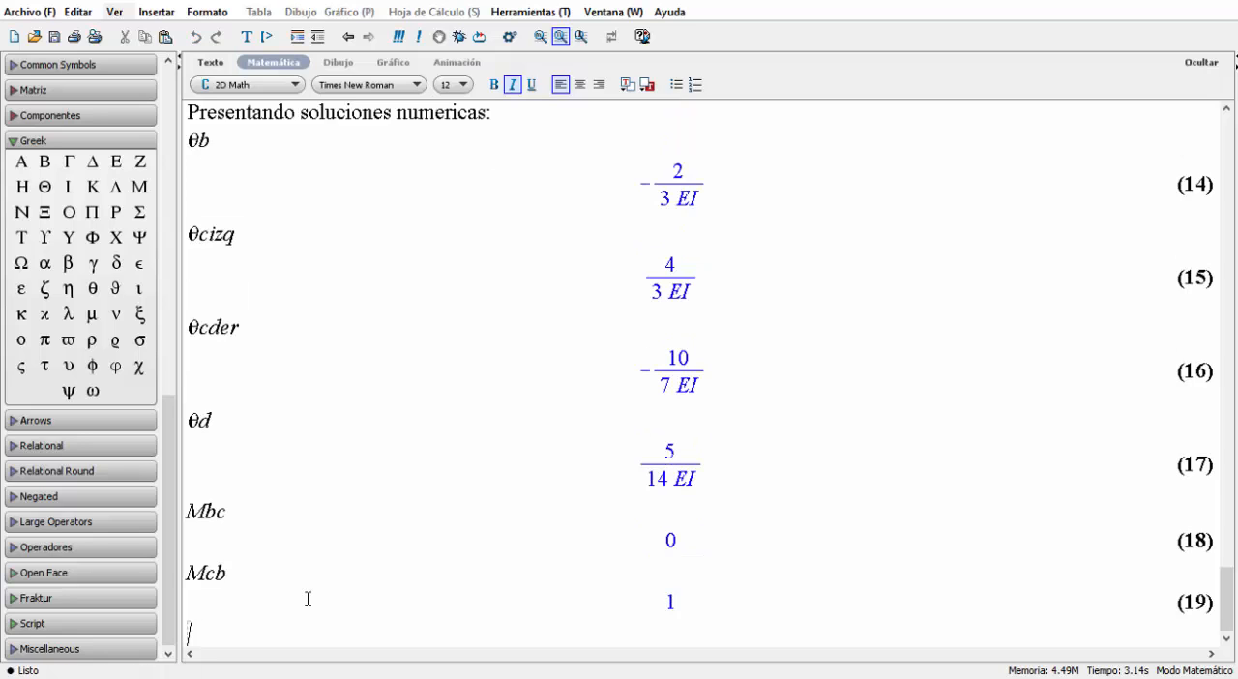
Evaluate the bar CD end moments Mcd and Mdc on separate lines below Mcb.
text(Mcd)
key(Return)
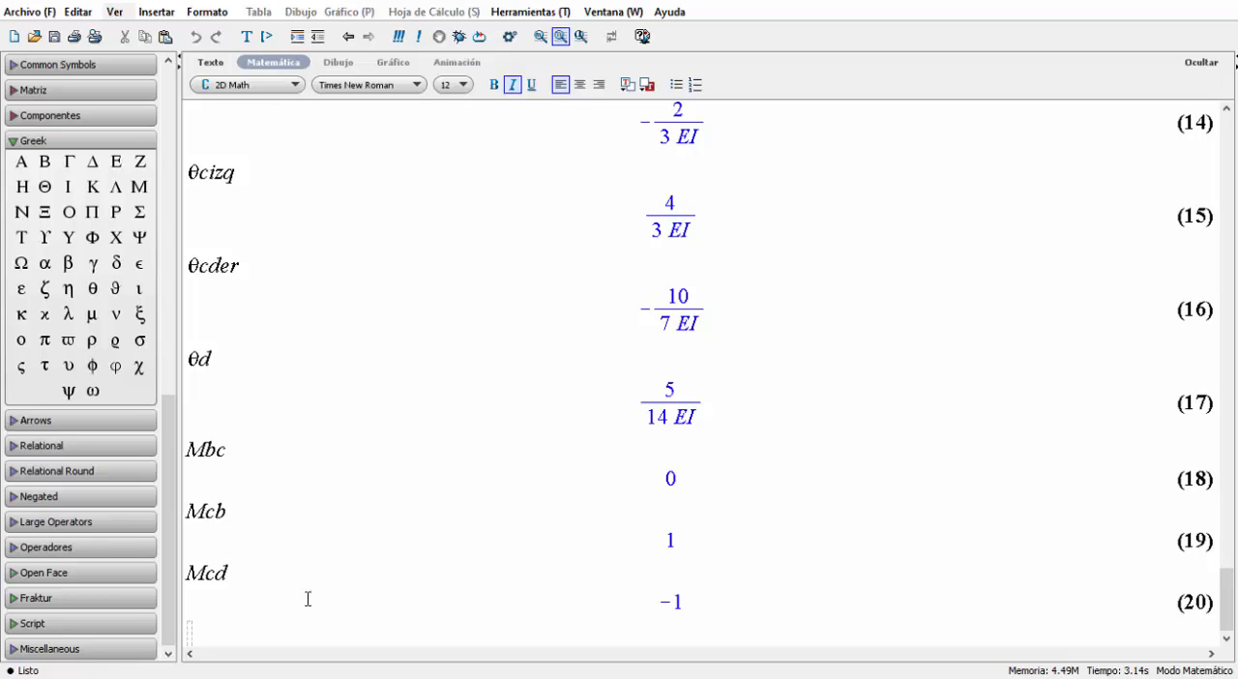
text(Mdc)
key(Return)
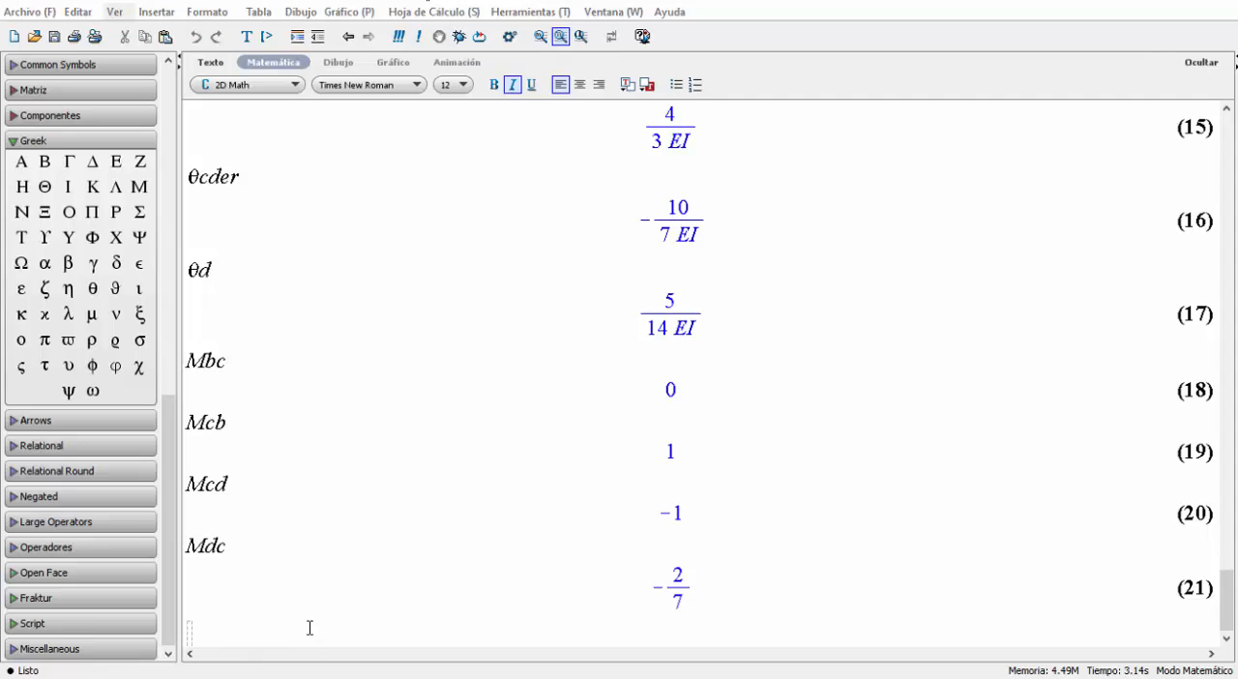
Evaluate the bar DE end moments Mde and Med on separate lines below Mdc.
text(M)
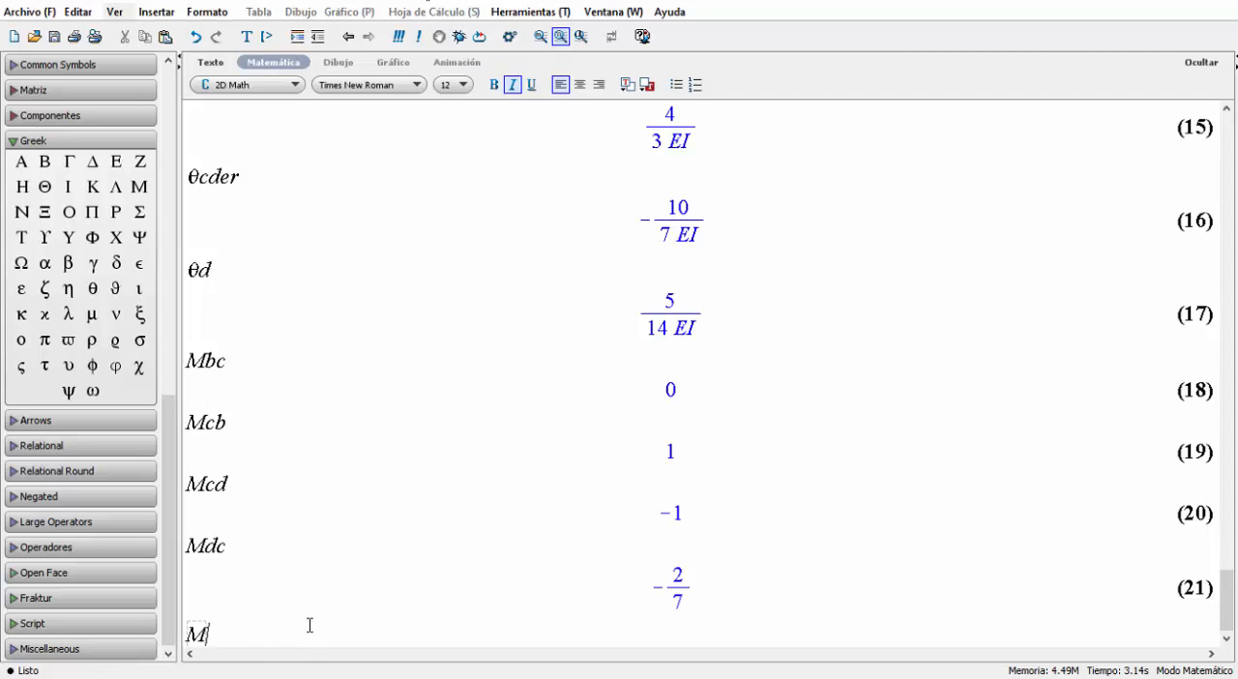
text(de)
key(Return)
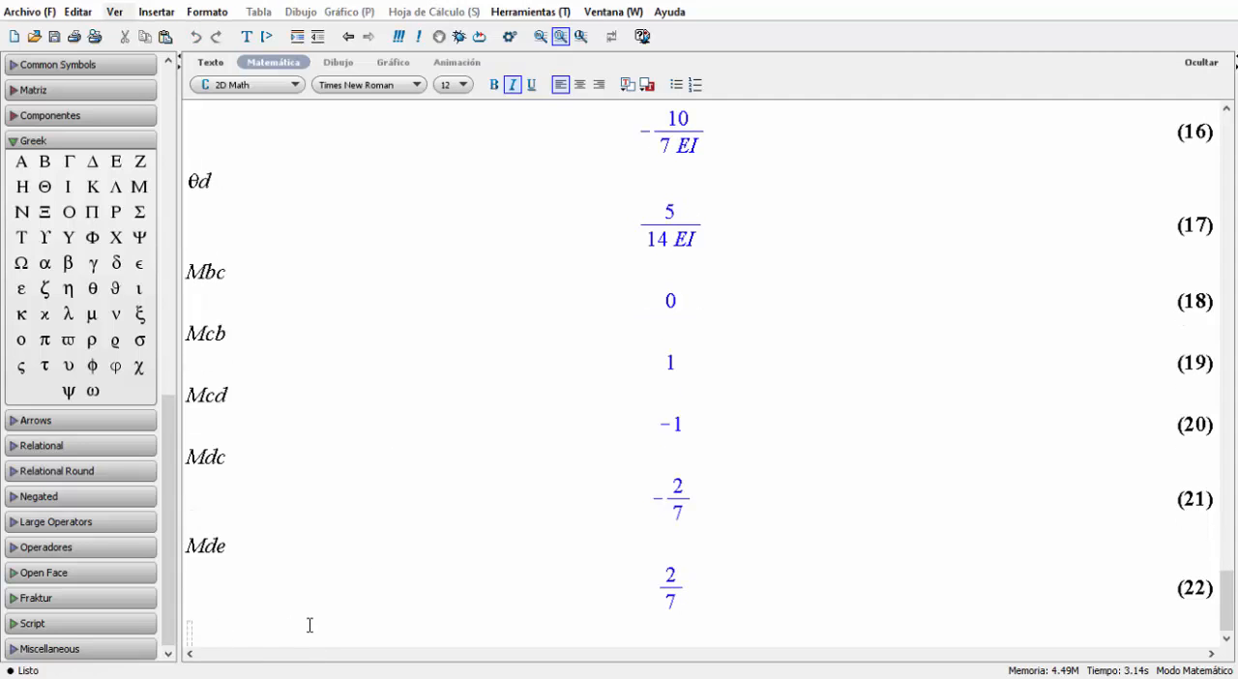
text(Med)
key(Return)
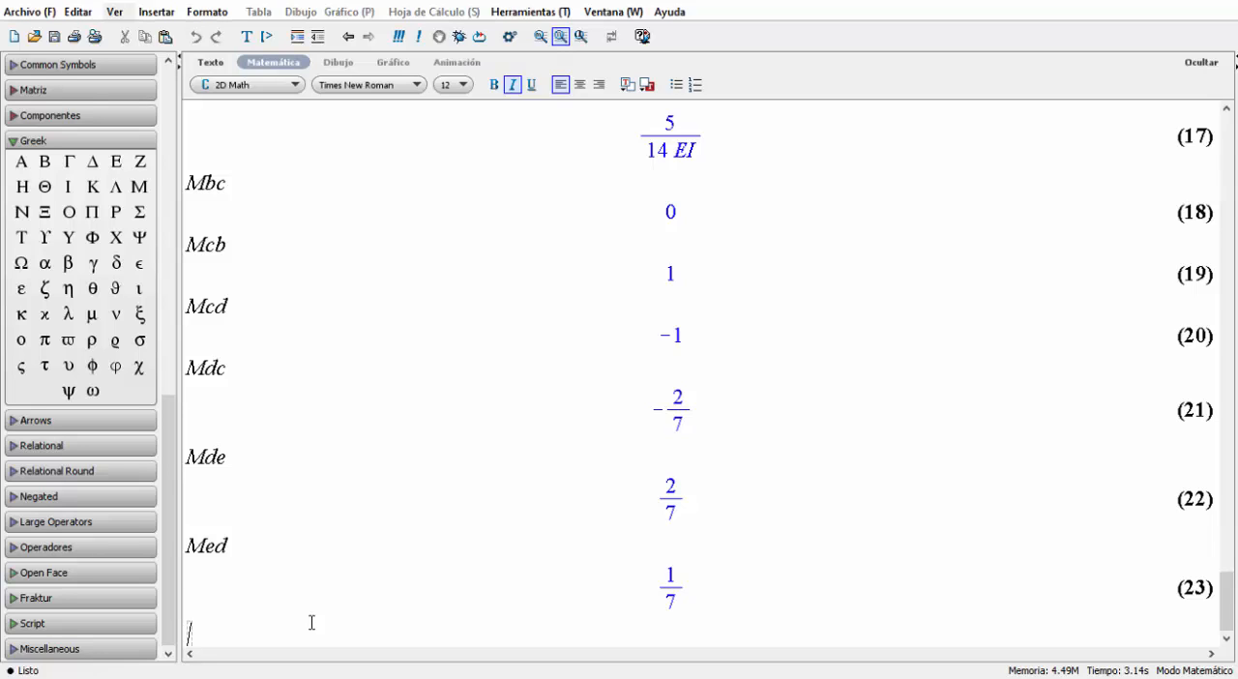
Paste the end-moment sketches of bars BC, CD and DE below Med and check them against the Paso 2.3 moment directions.
key(ctrl+v)
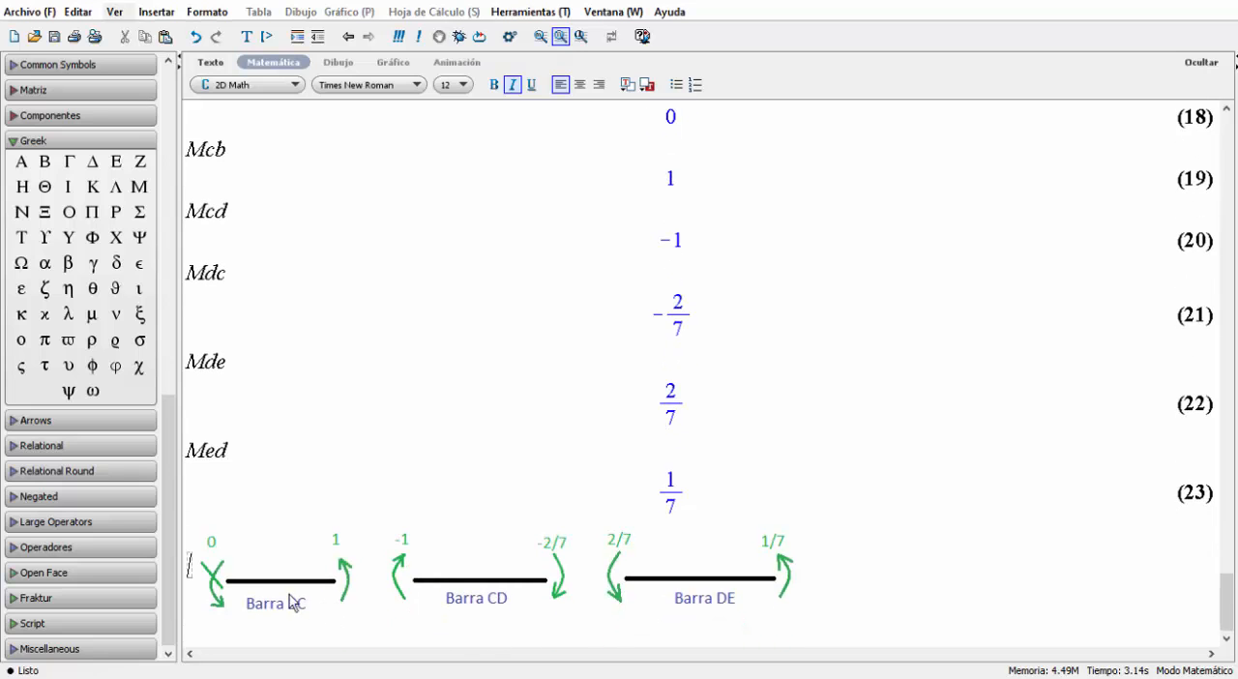
scroll(289, 595, up, 4)
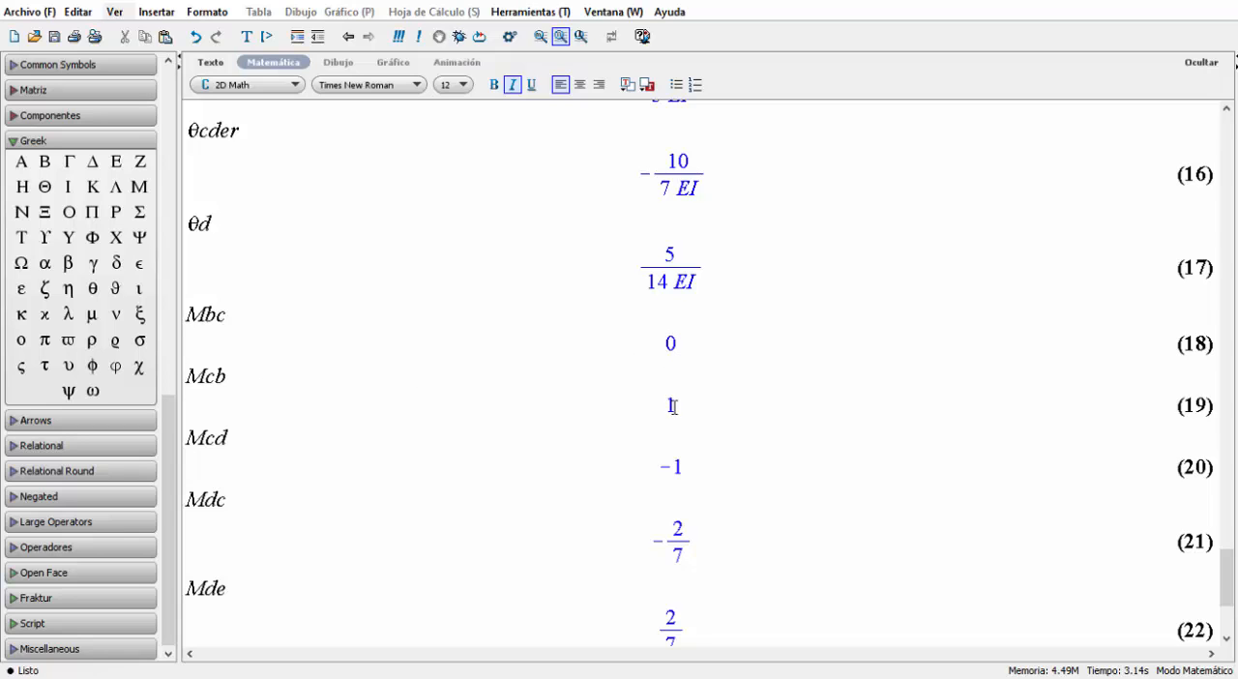
scroll(671, 406, down, 3)
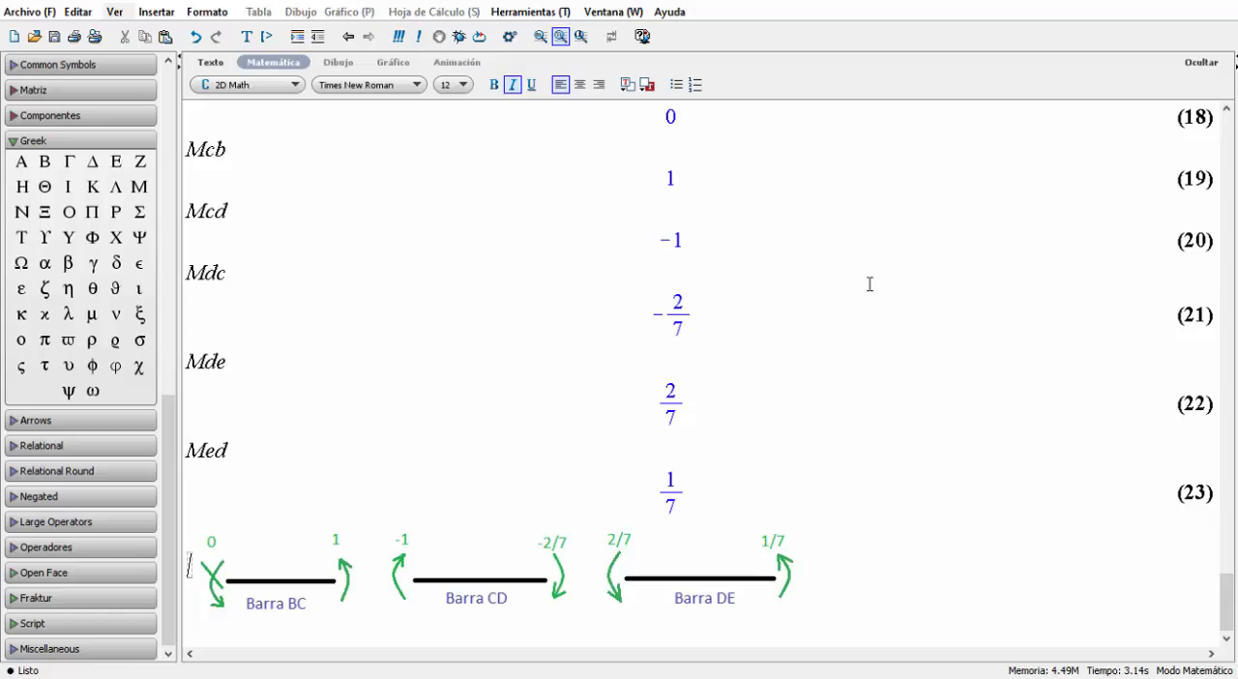
scroll(877, 276, up, 15)
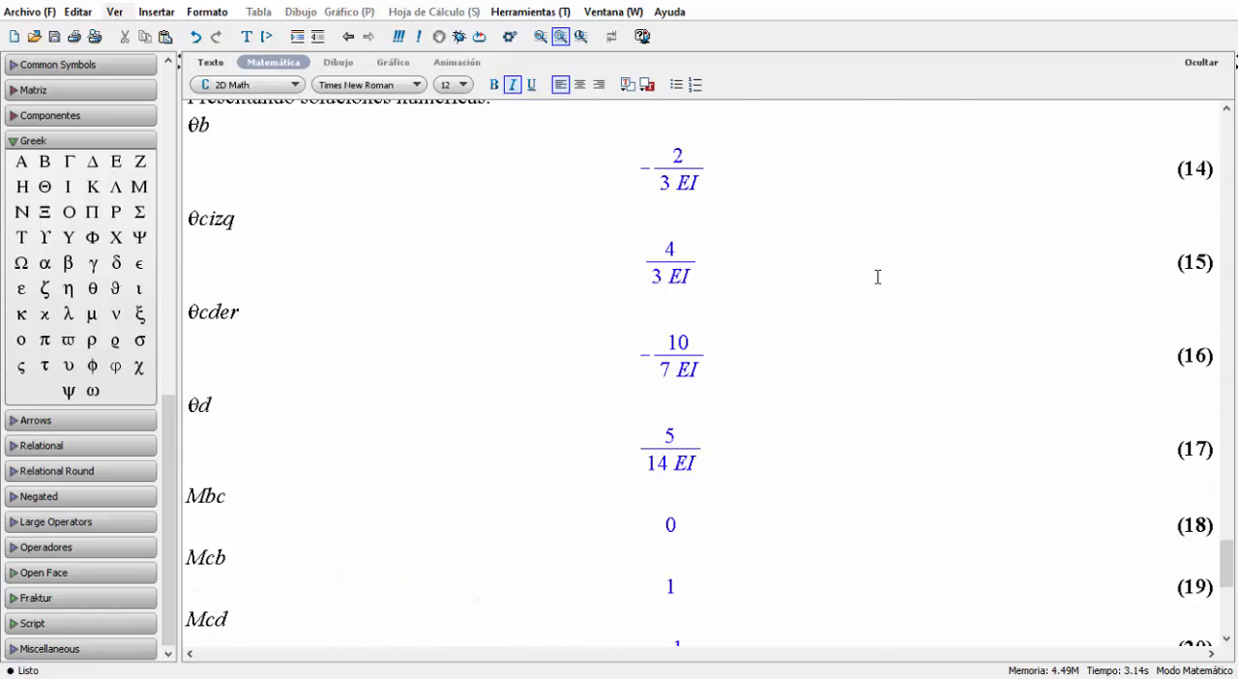
scroll(877, 276, up, 15)
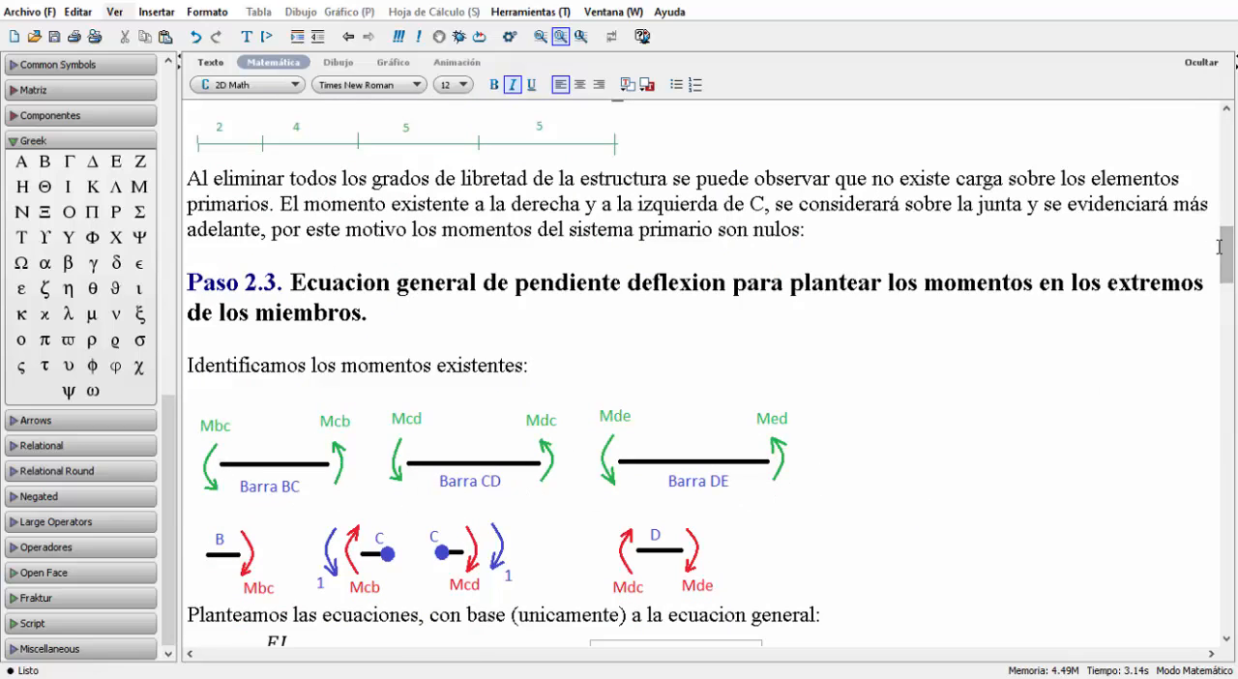
drag(1225, 254, 1163, 603)
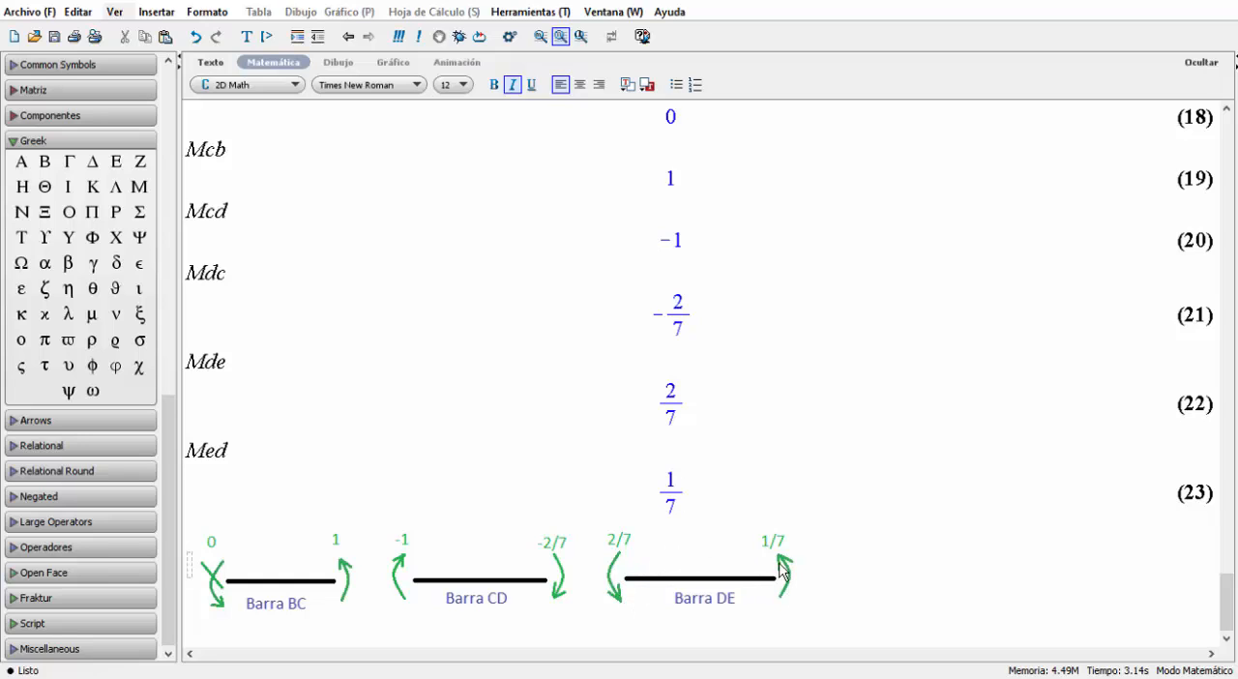
Paste the beam drawing with its bending moment diagram and positive sign convention on a math line below the bar sketches.
click(844, 553)
click(884, 555)
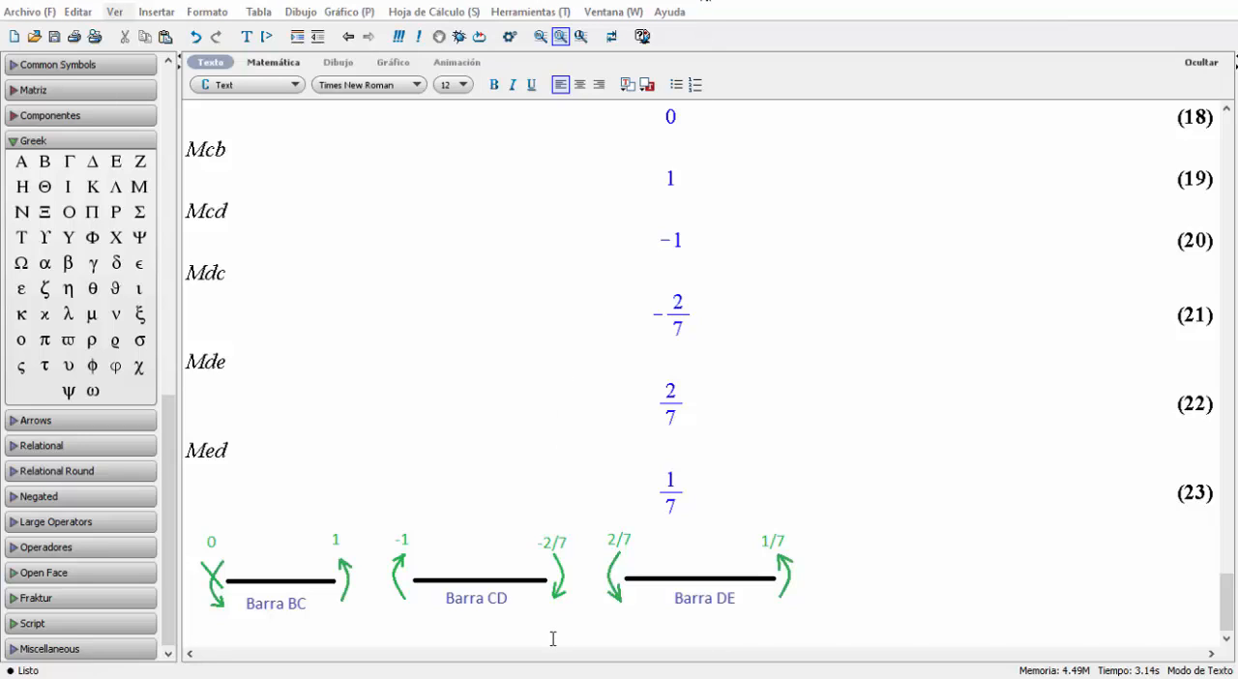
key(ctrl+m)
key(ctrl+v)
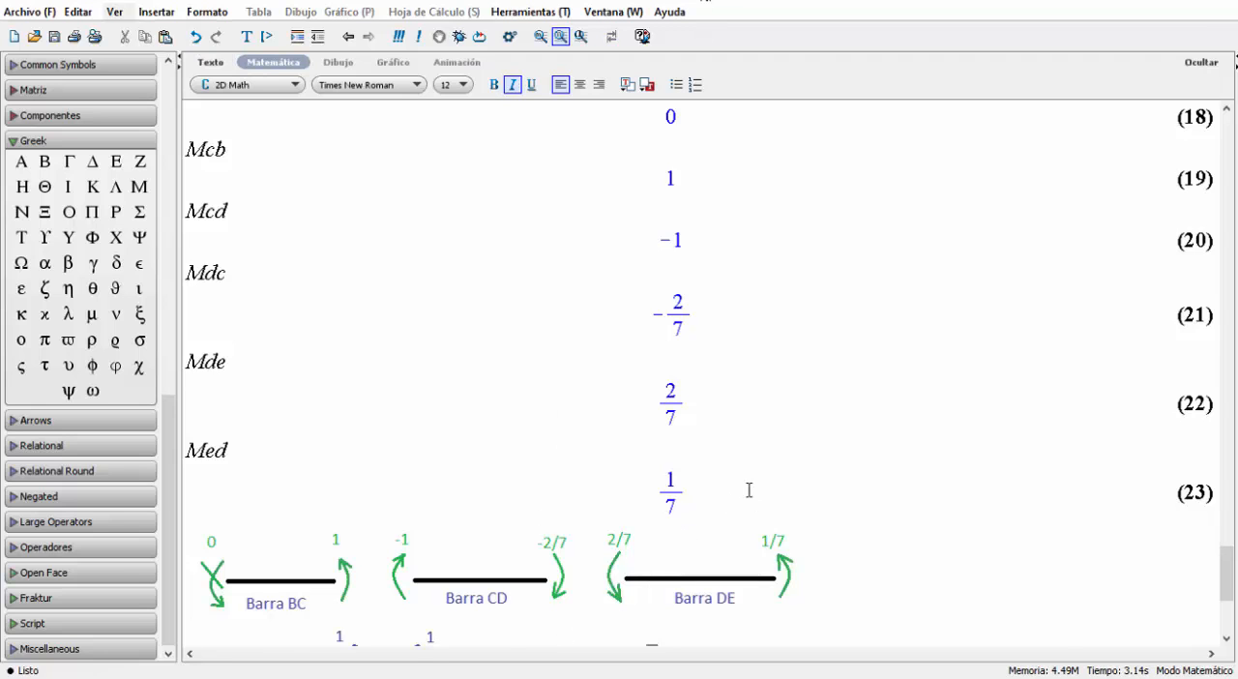
scroll(749, 490, down, 5)
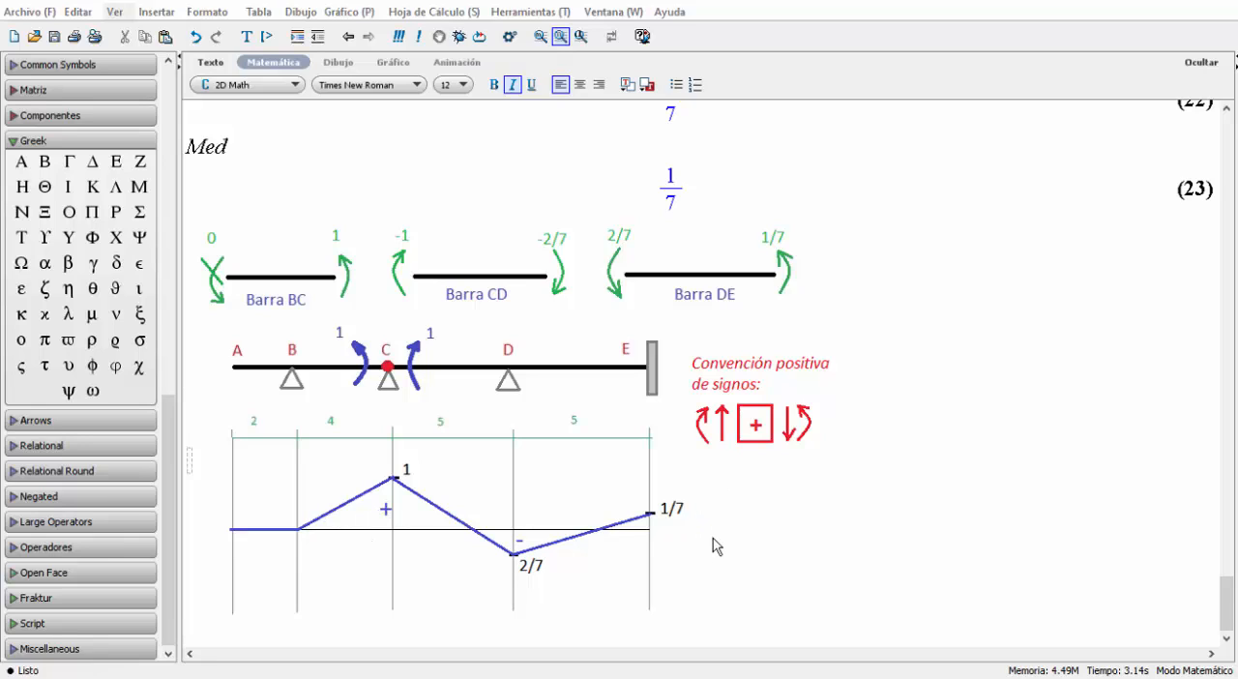
Paste the Paso 3 section with its conjugate beam heading, explanation and M/EI-loaded beam drawing below the bending moment diagram.
click(612, 637)
click(505, 629)
text(Paso 3: Planteamiento de la viga conjugada para obtener las pendientes de la estructura original: El diagrama de corte en la viga conjugada, se corresponde con las pendientes de la estructura original.)
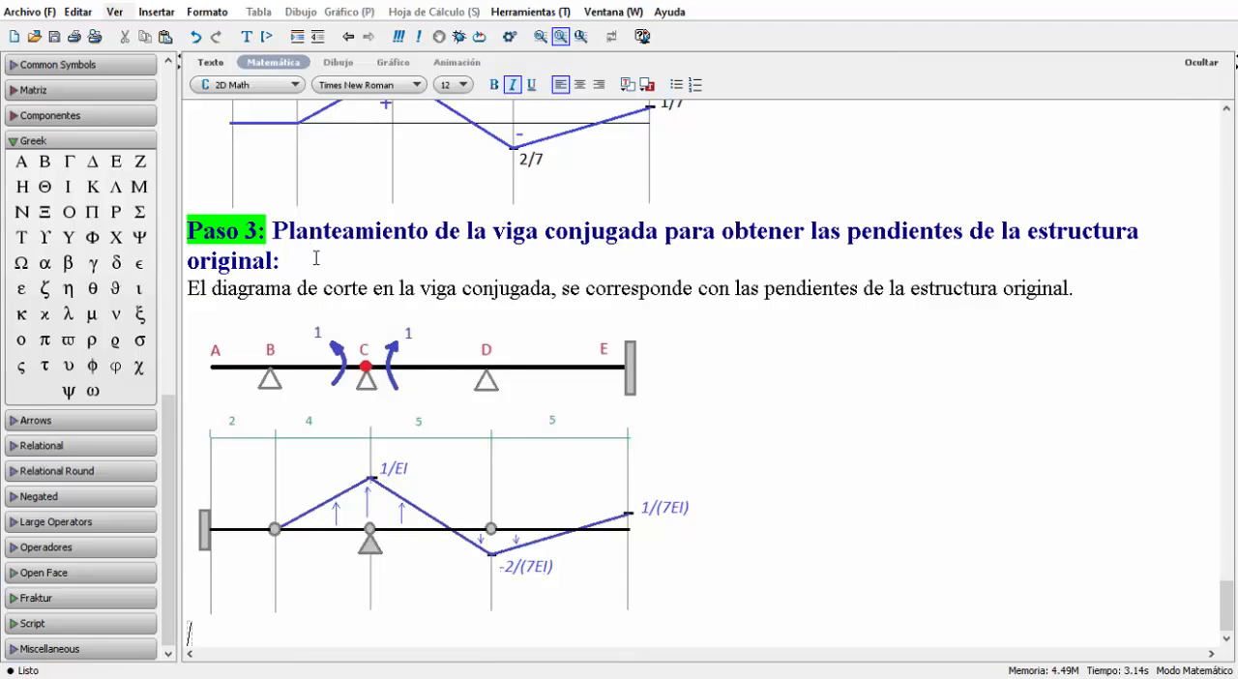
click(316, 259)
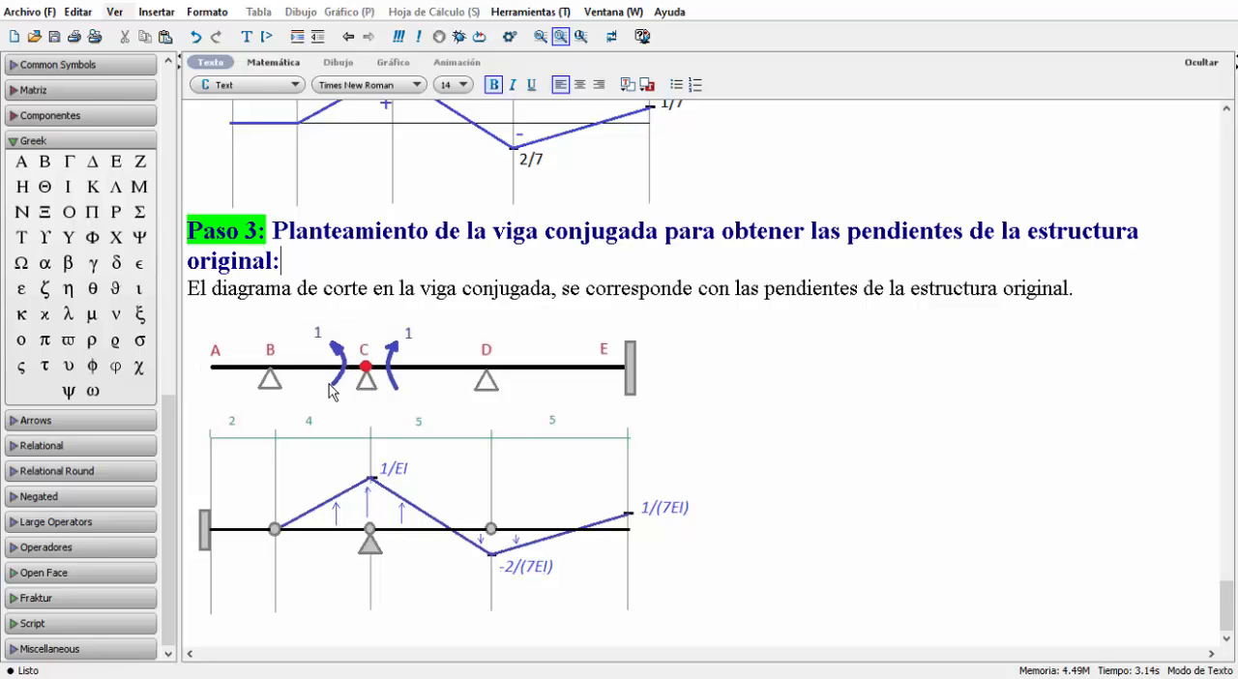
click(716, 542)
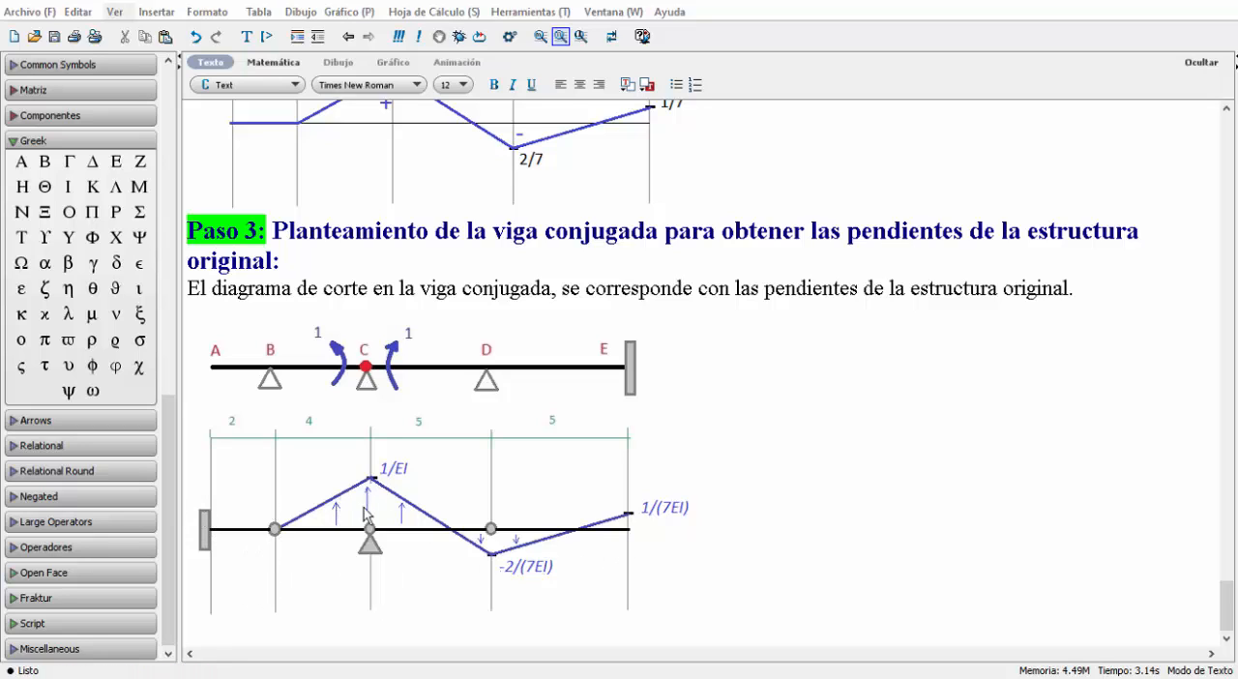
scroll(619, 510, up, 1)
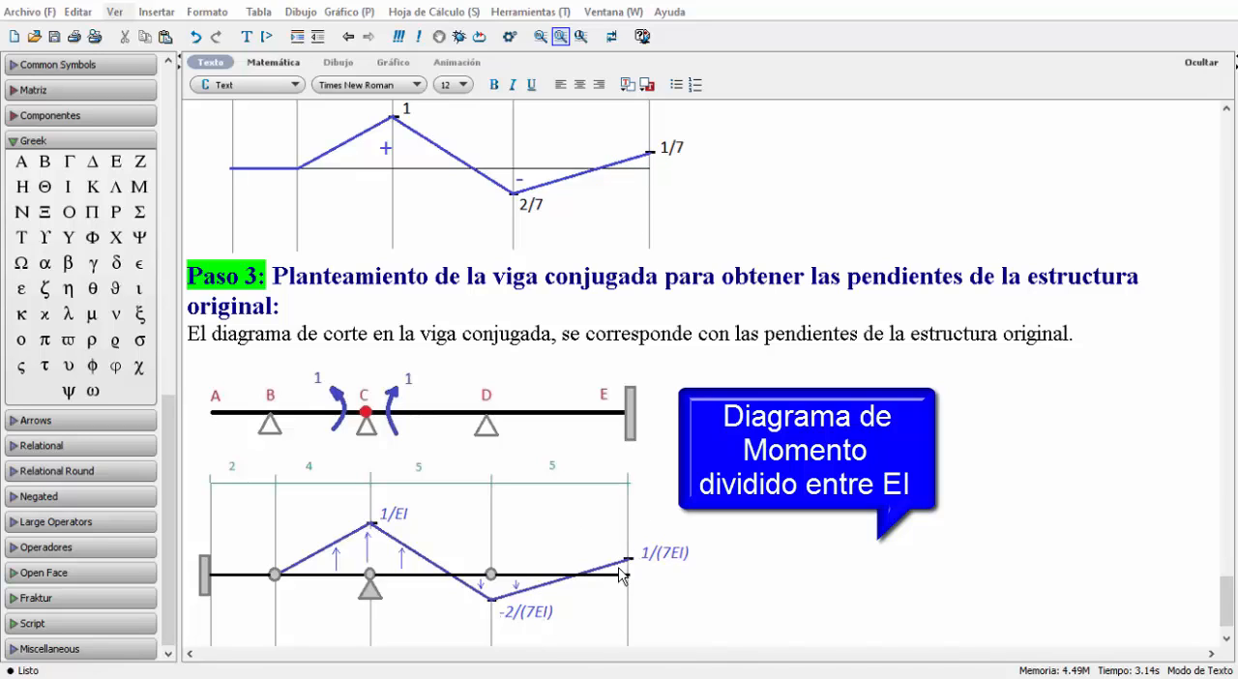
scroll(747, 525, down, 1)
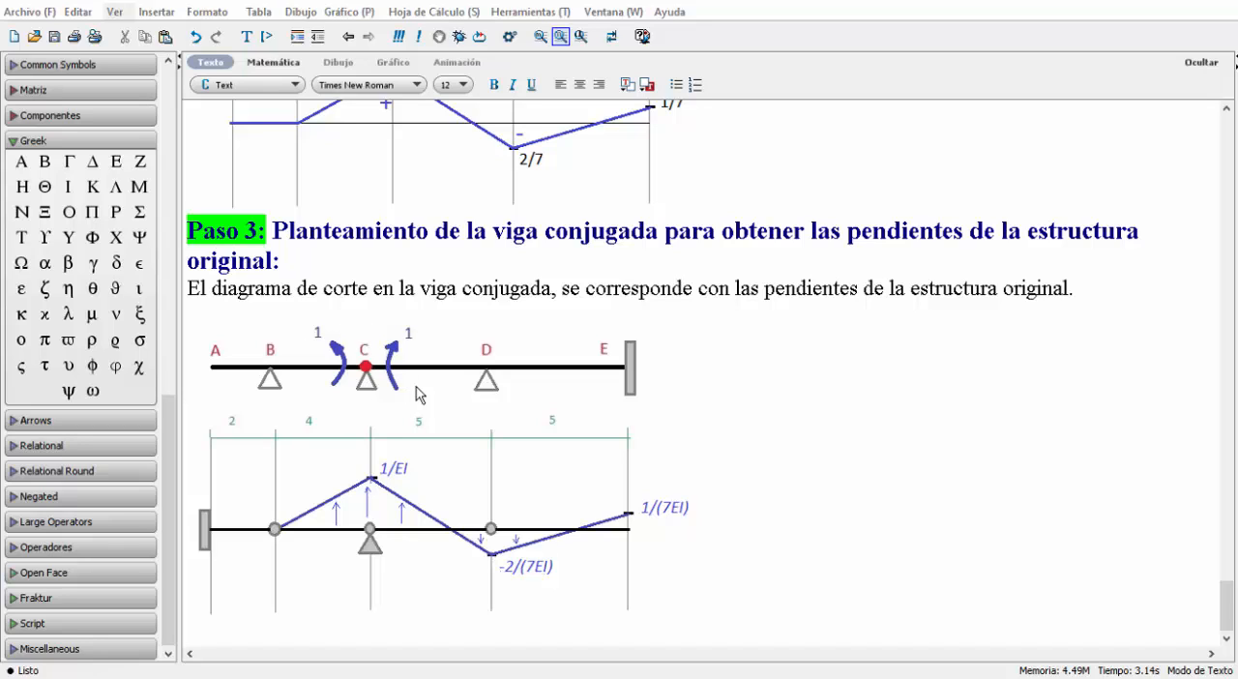
Below the conjugate beam drawing, paste "Paso 3.1. Cálculo de las reacciones en la viga conjugada." and "Sumatoria de momento en B a la izquierda:".
click(740, 568)
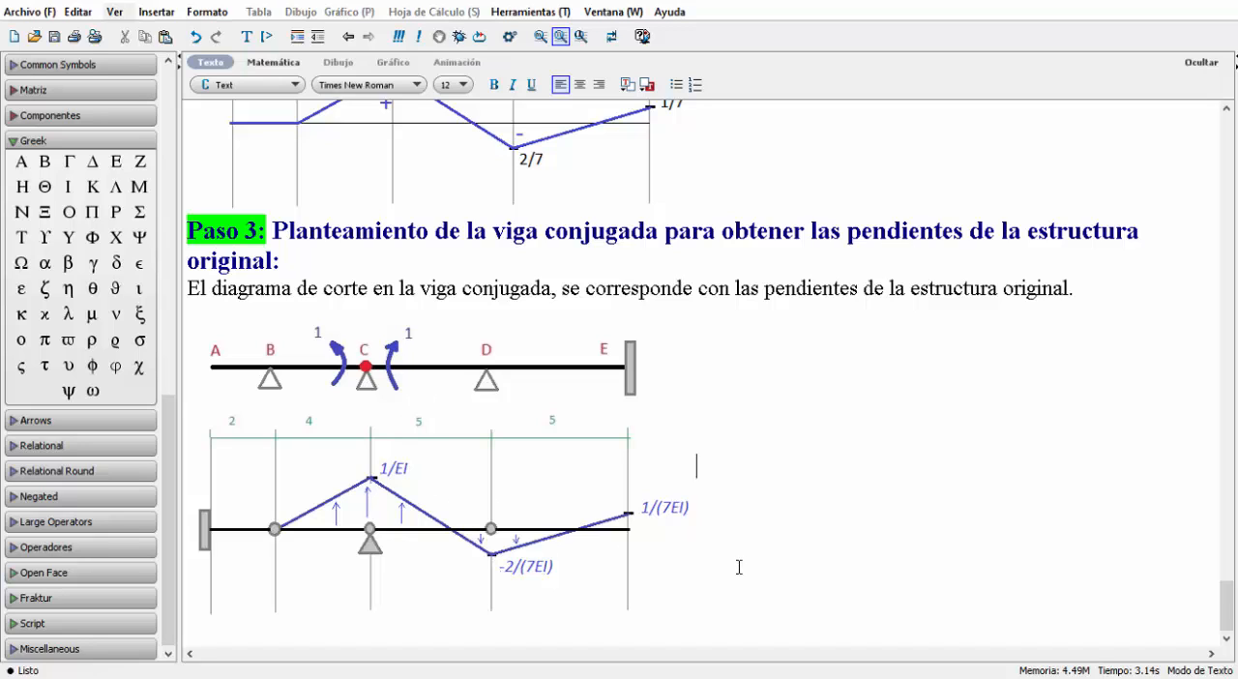
key(Return)
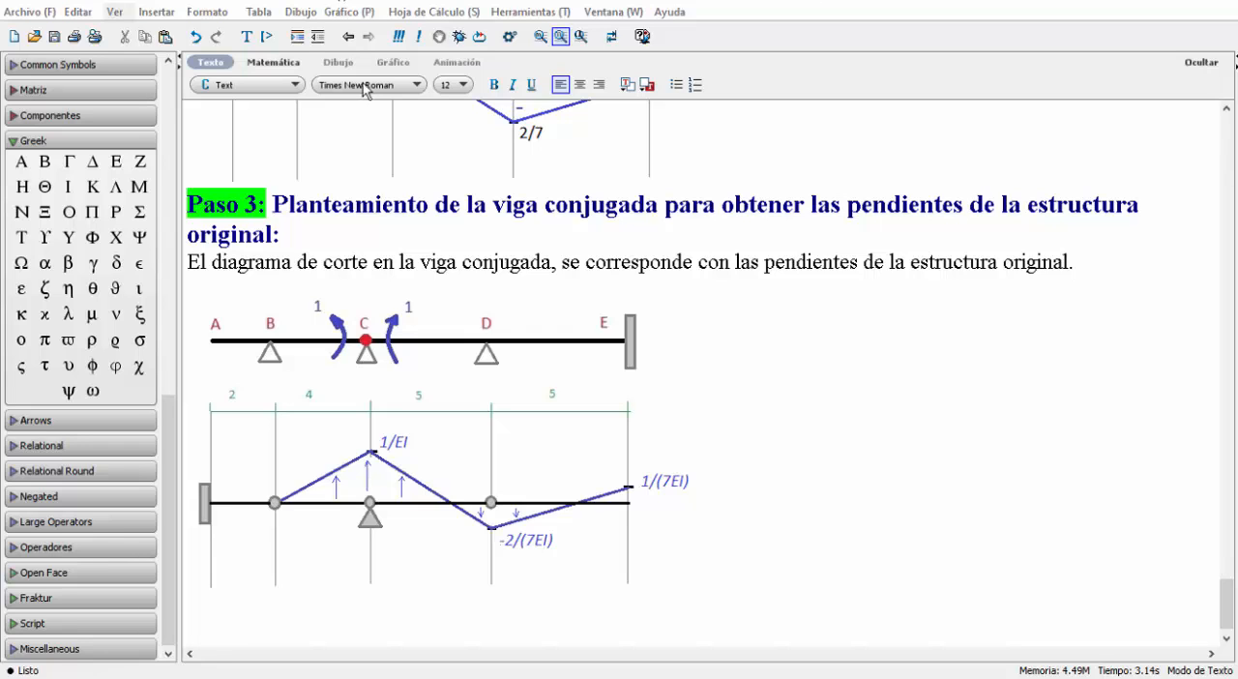
click(285, 590)
click(291, 614)
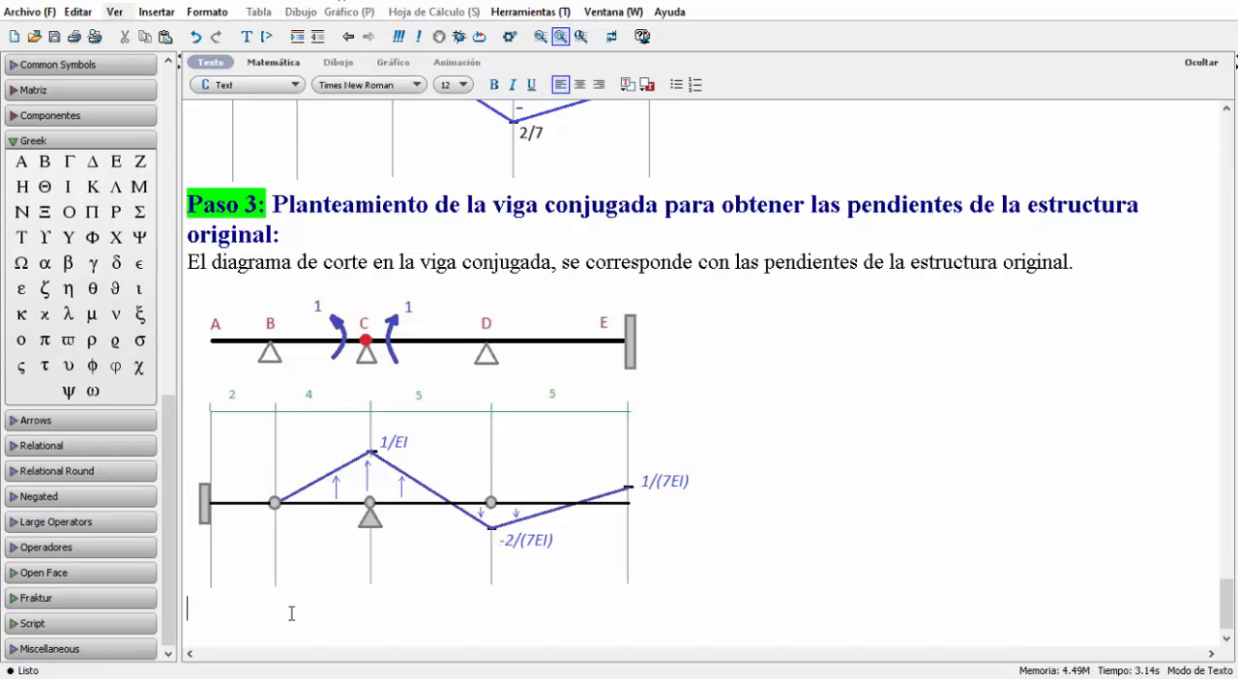
text(Paso 3.1. Cálculo de las reacciones en la viga conjugada.  Sumatoria de momento en B a la izquierda:)
scroll(619, 497, down, 3)
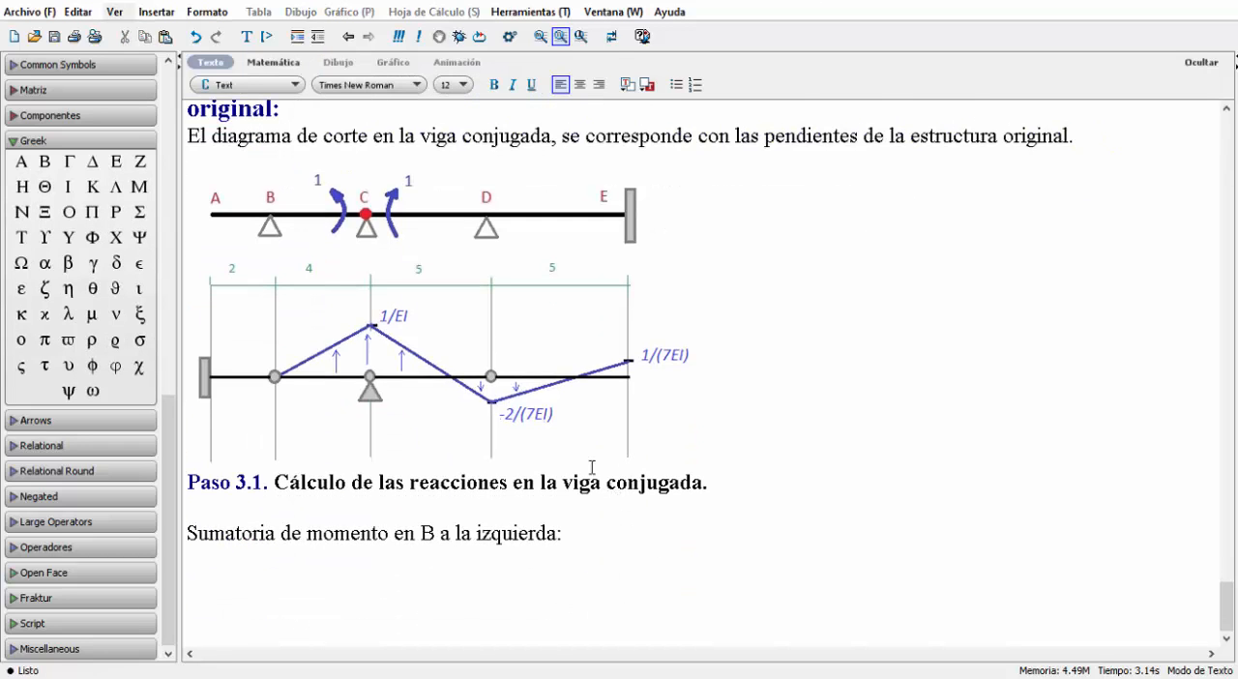
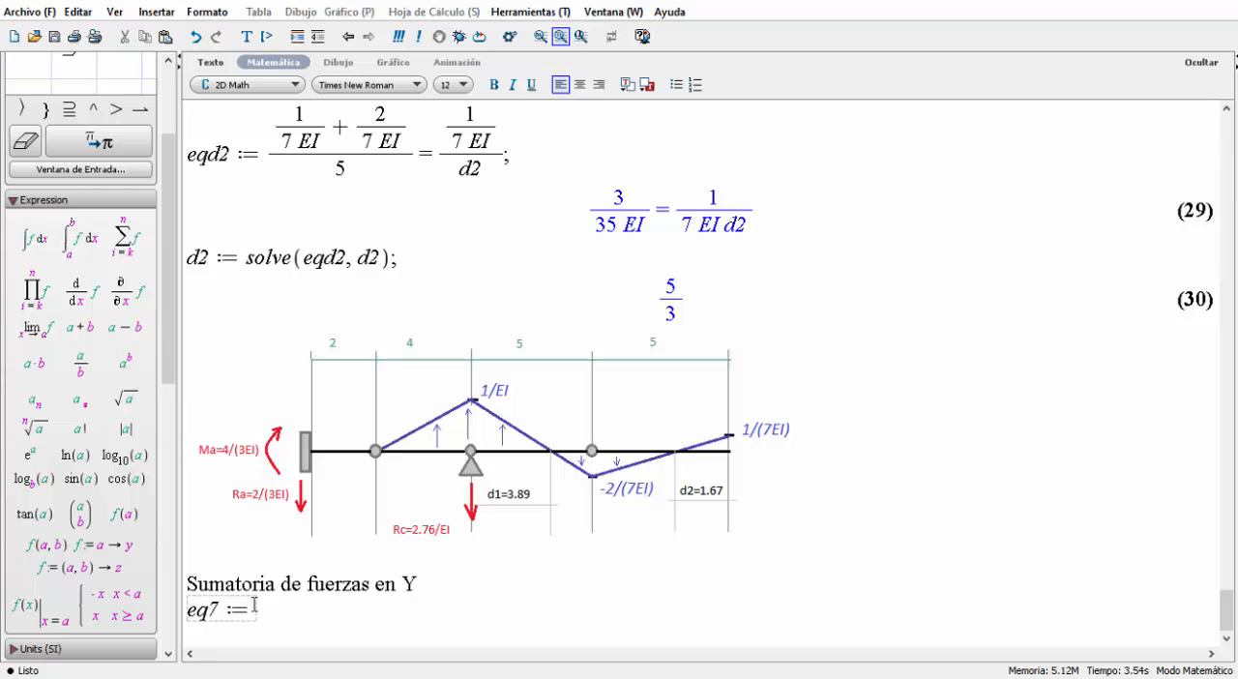
Begin eq7, the sum of vertical forces on the conjugate beam, with the reactions Ra + Rc.
text(Ra +)
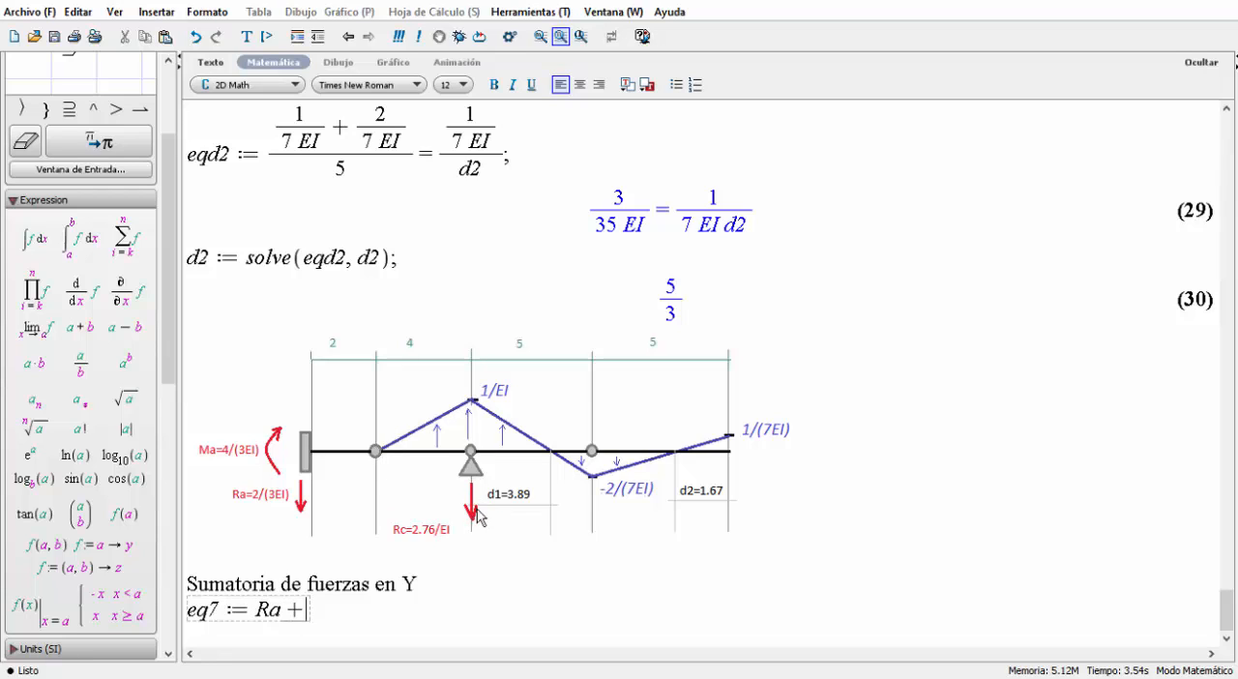
text(Rc )
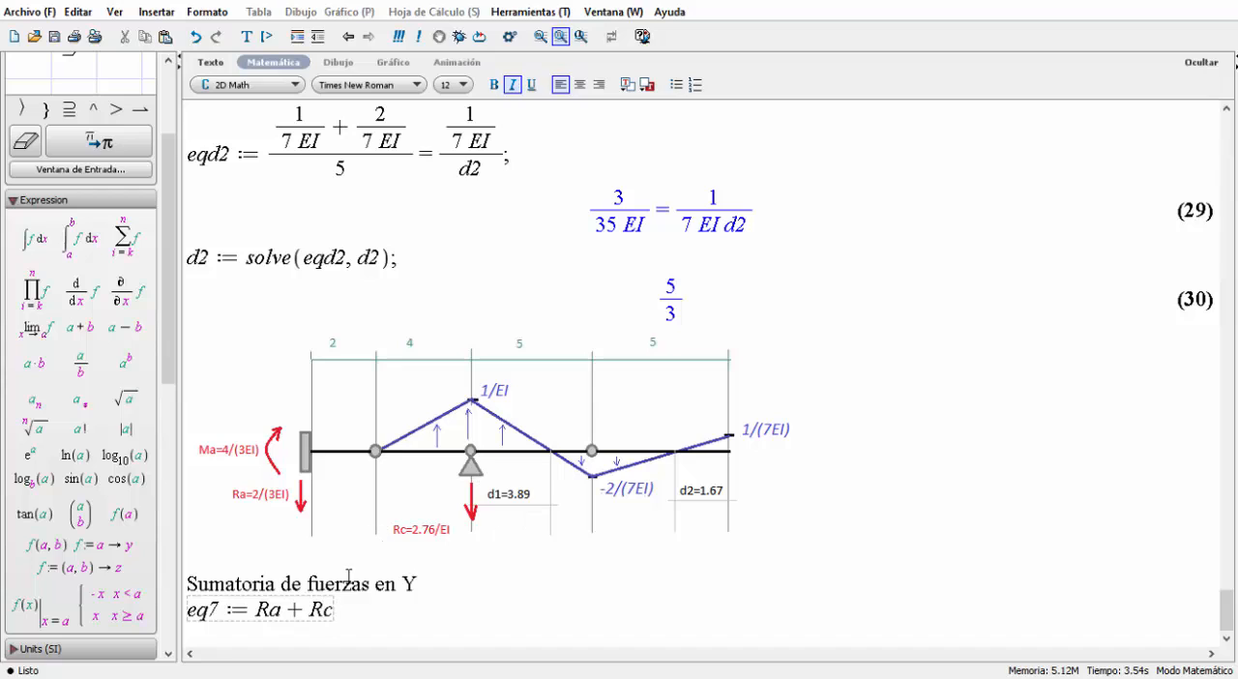
text(+)
Add the upward triangular load resultant 1/2·(4 + d1)·(1/EI) to the eq7 expression.
text(1/2)
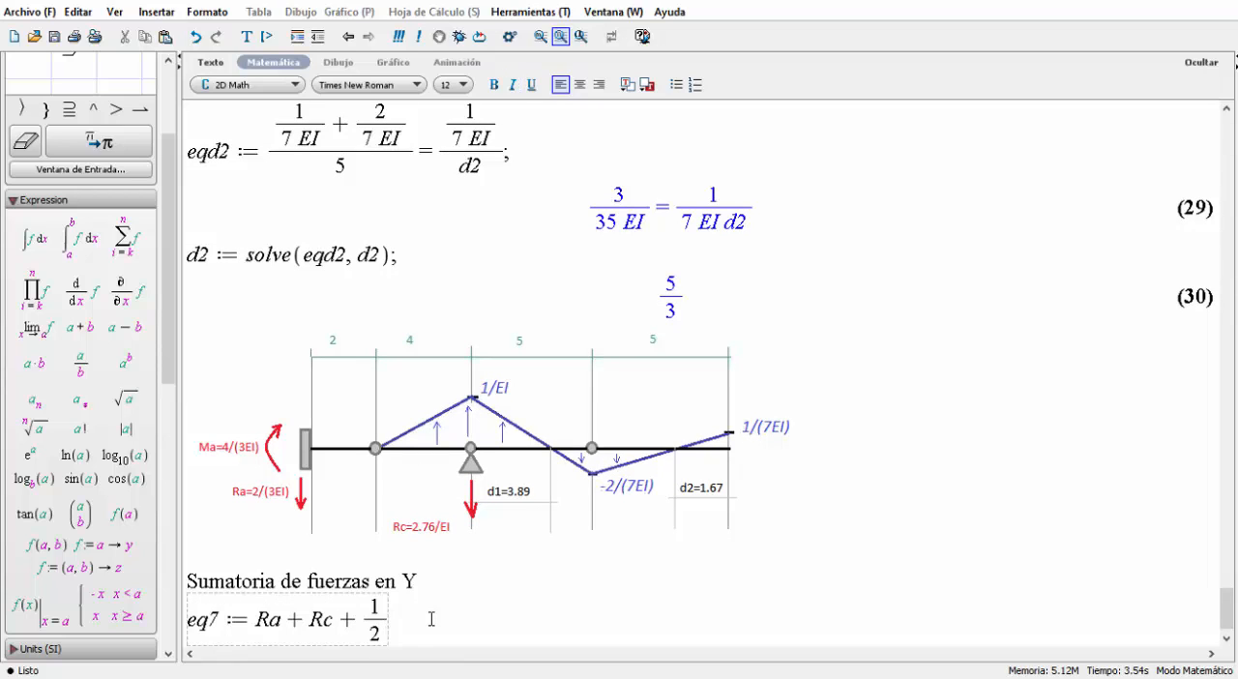
key(Right)
text(*)
text(4)
key(BackSpace)
text((4+d1))
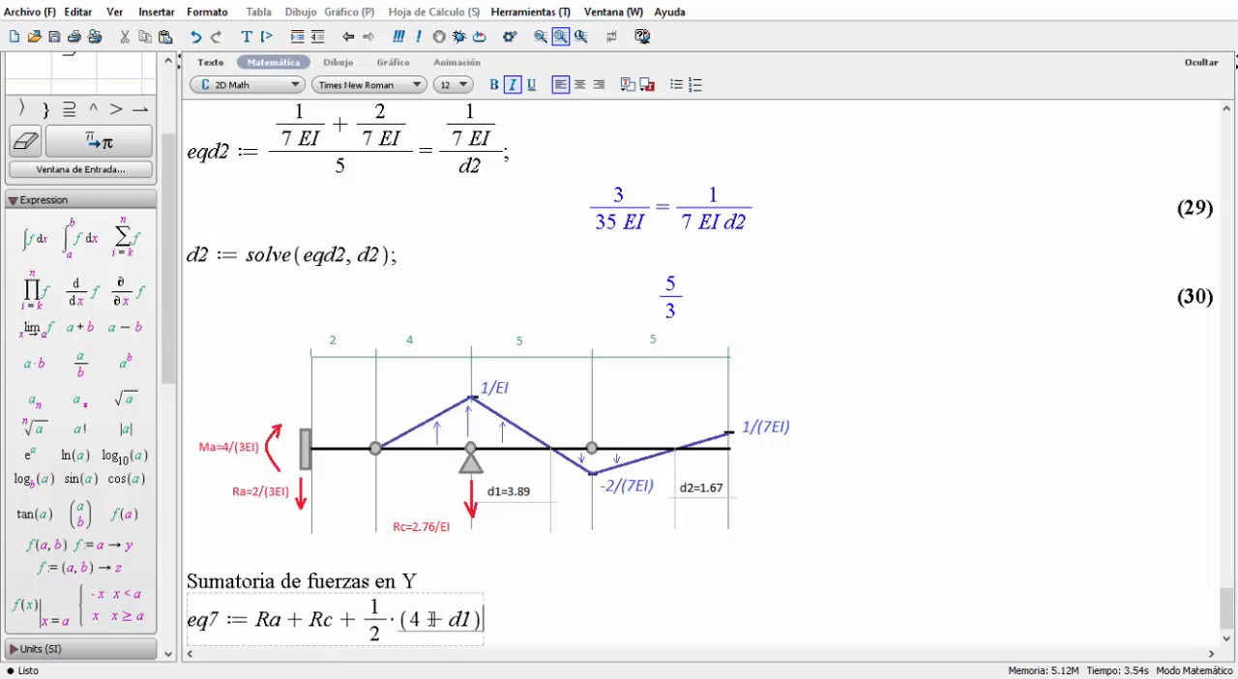
text(*)
text((1)
text(/)
text(EI)
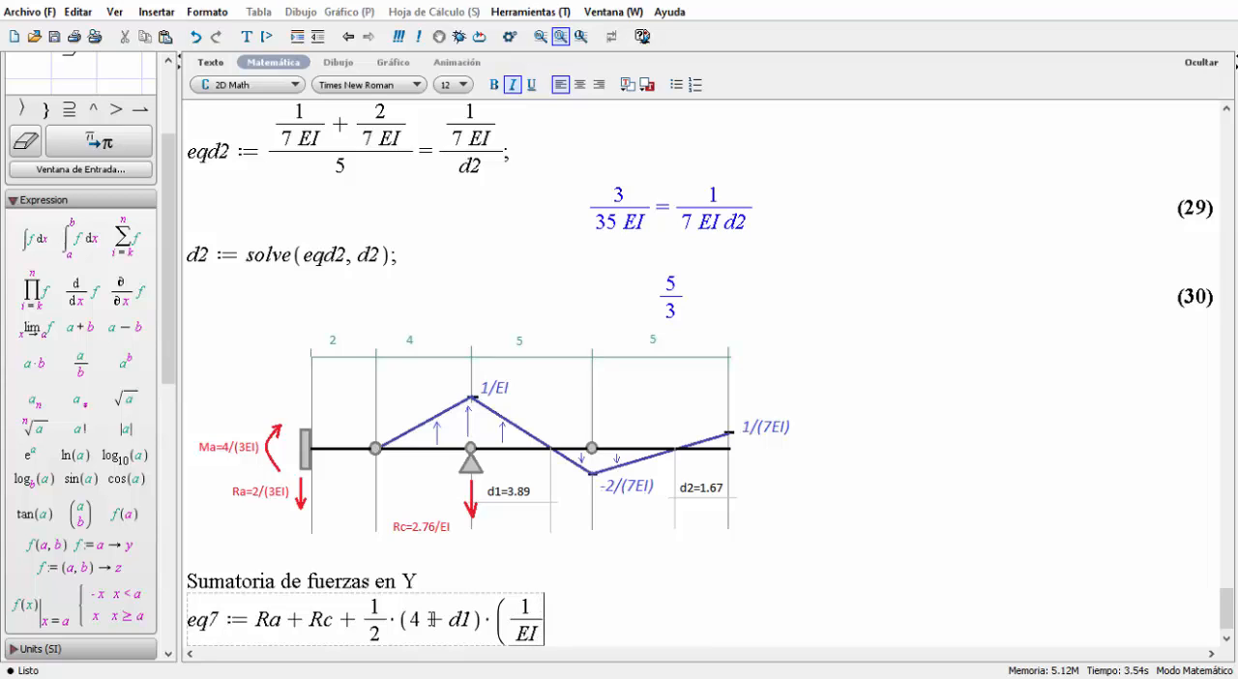
text())
Subtract the downward triangular load resultant 1/2(5 − d1 + 5 − d2)·(2/(7 EI)) in eq7.
text(-)
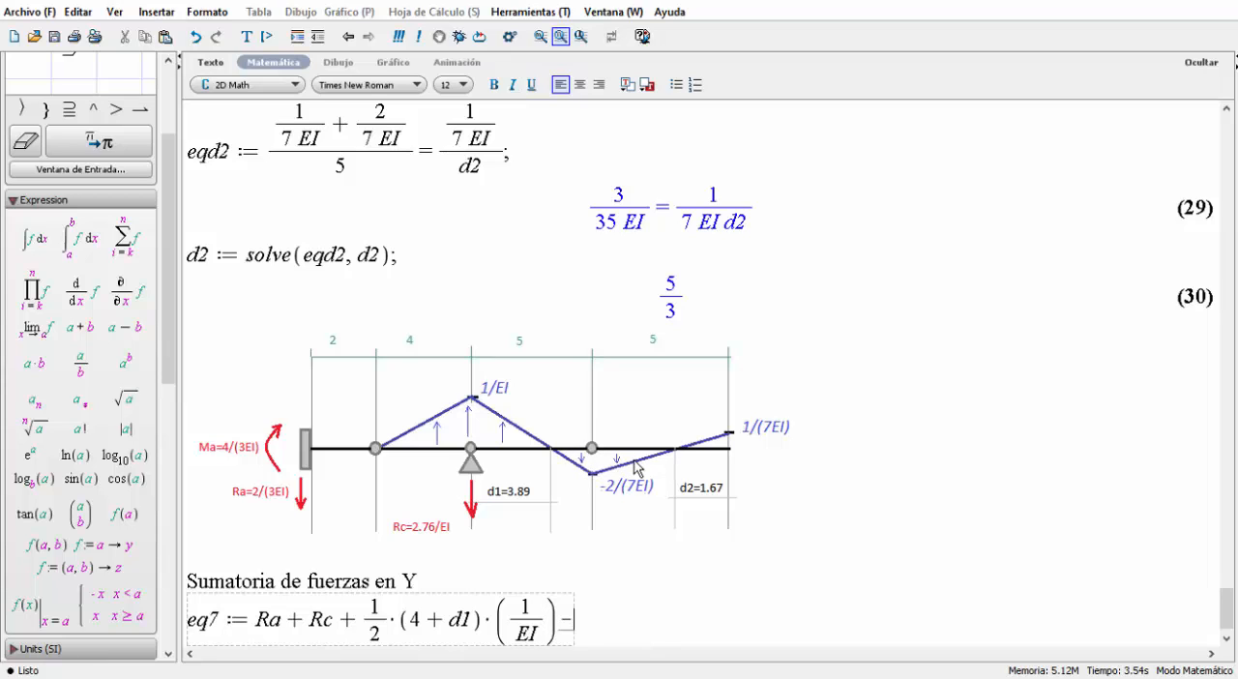
text(1/2)
key(Right)
text(()
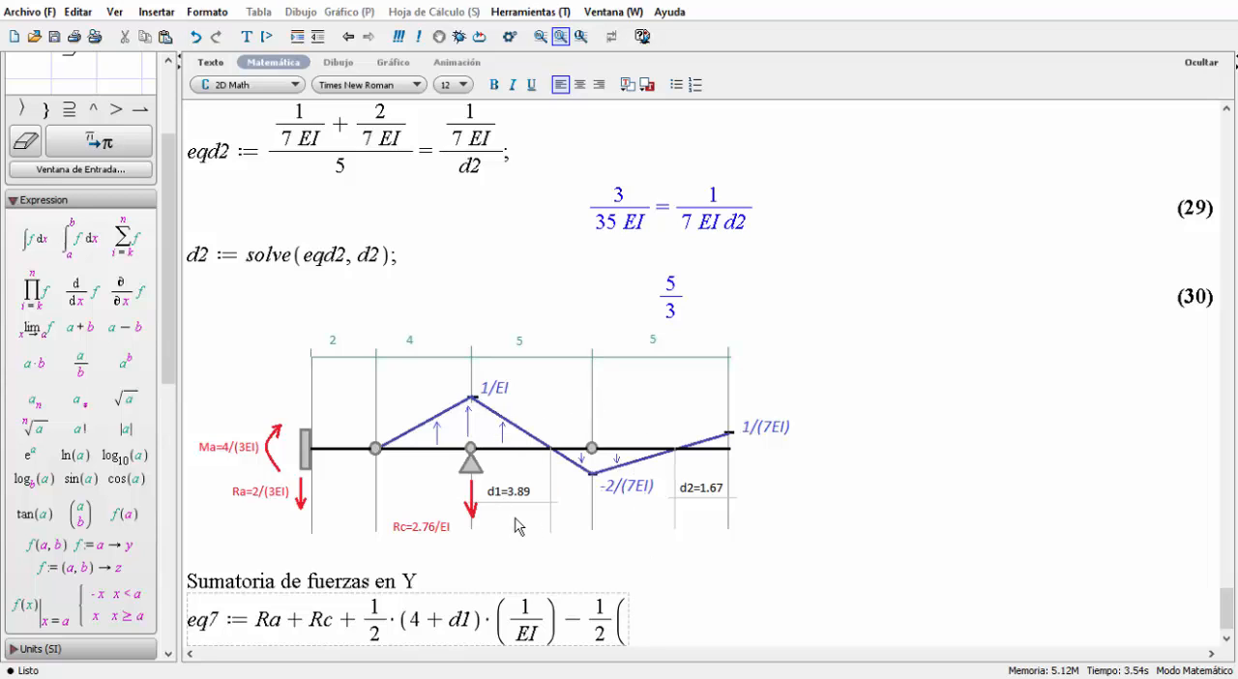
text(5-)
text(d1)
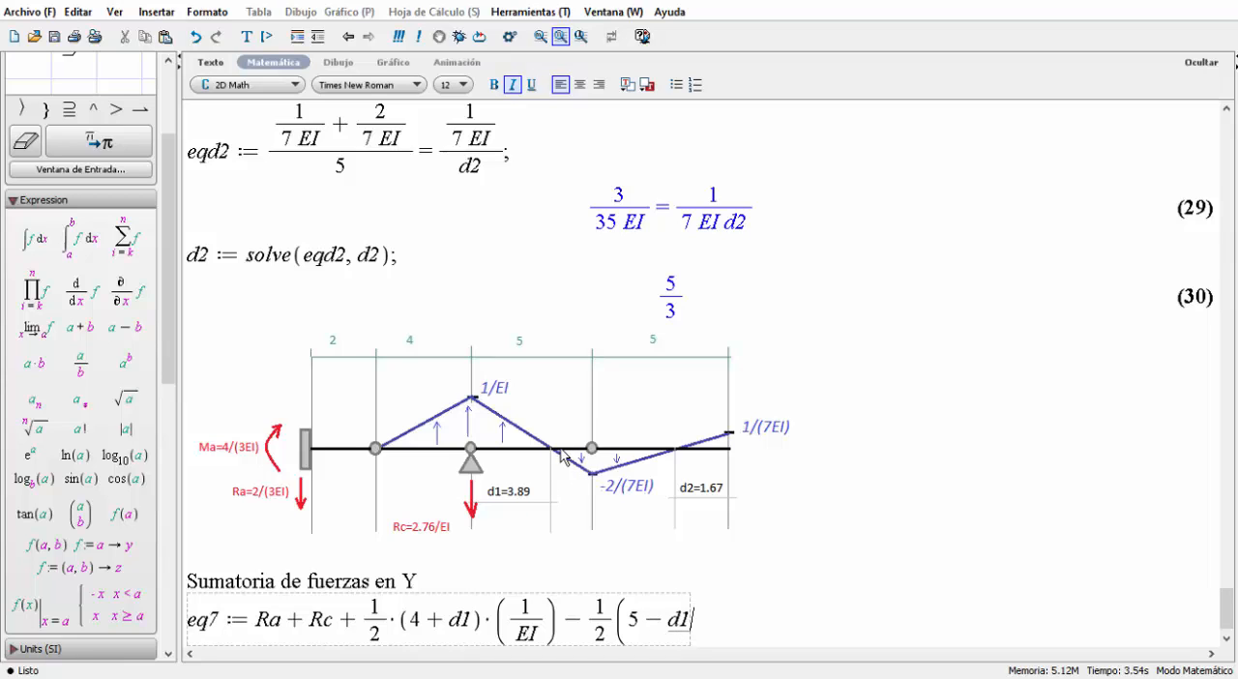
text(+5-)
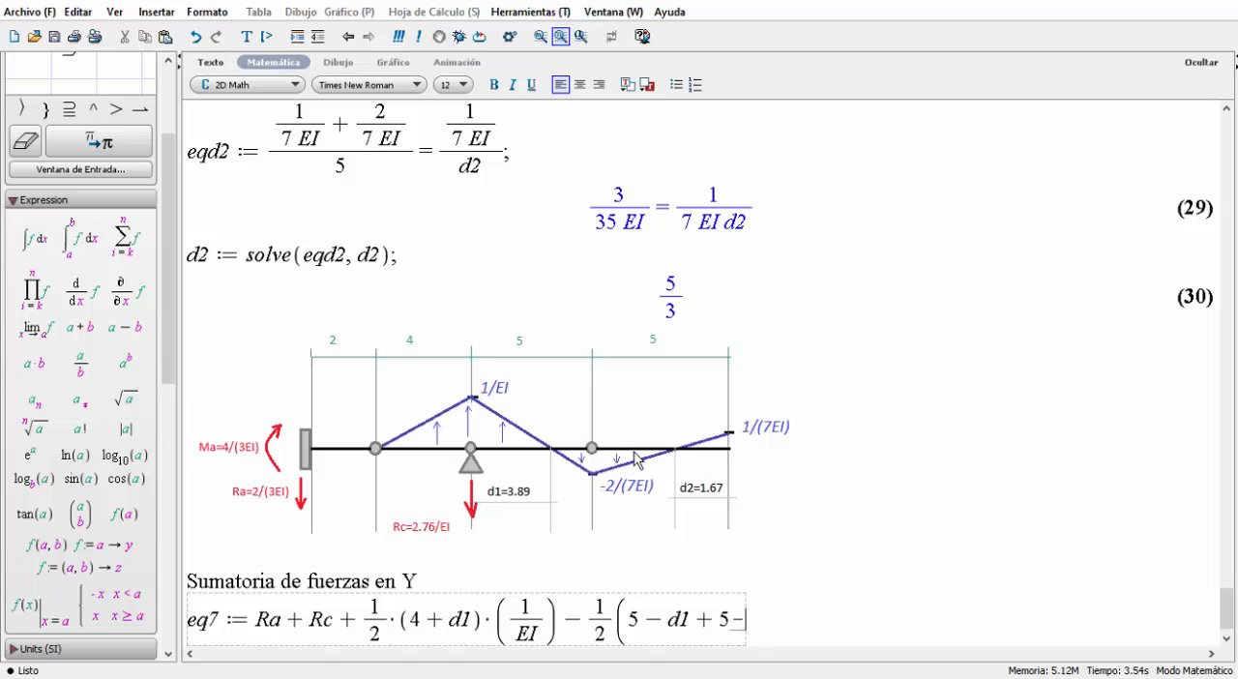
text(d2))
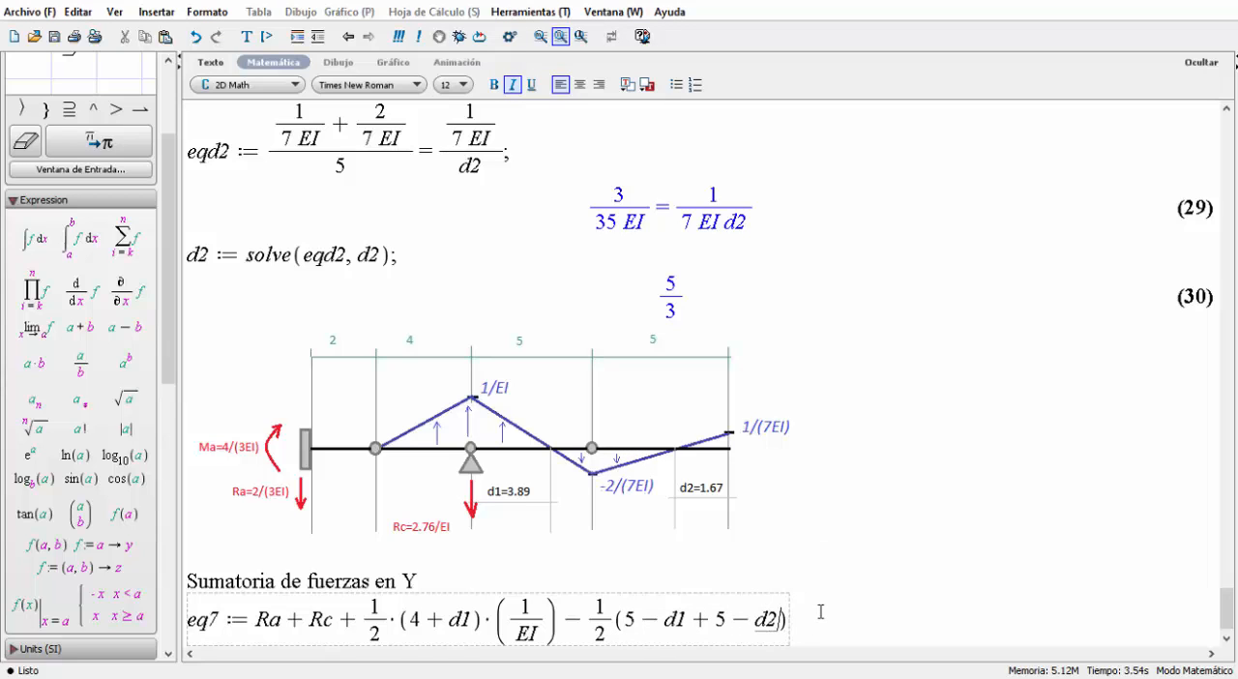
text(*)
text((2/()
text(7 EI)
key(Right)
text())
Add the end triangle's resultant 1/2·(d2)·(1/(7 EI)) to eq7, equate the sum to 0 and evaluate it.
text(+ 1/2)
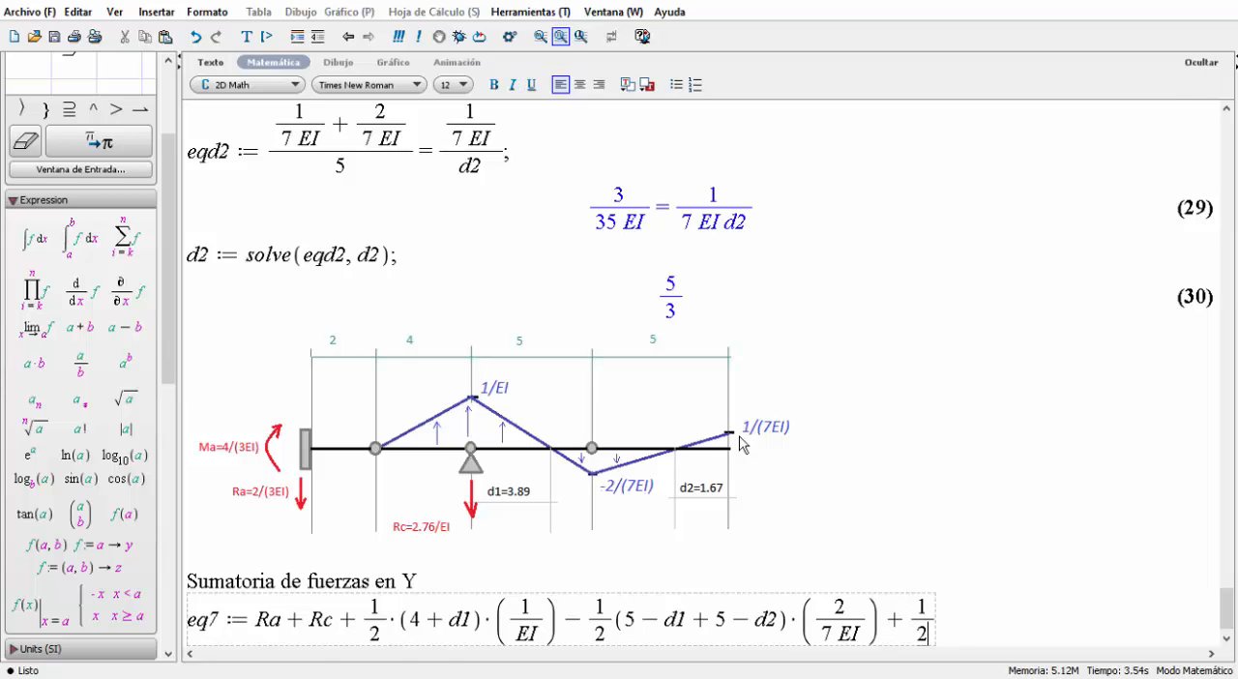
key(Right)
text(*)
text(()
text(d2)
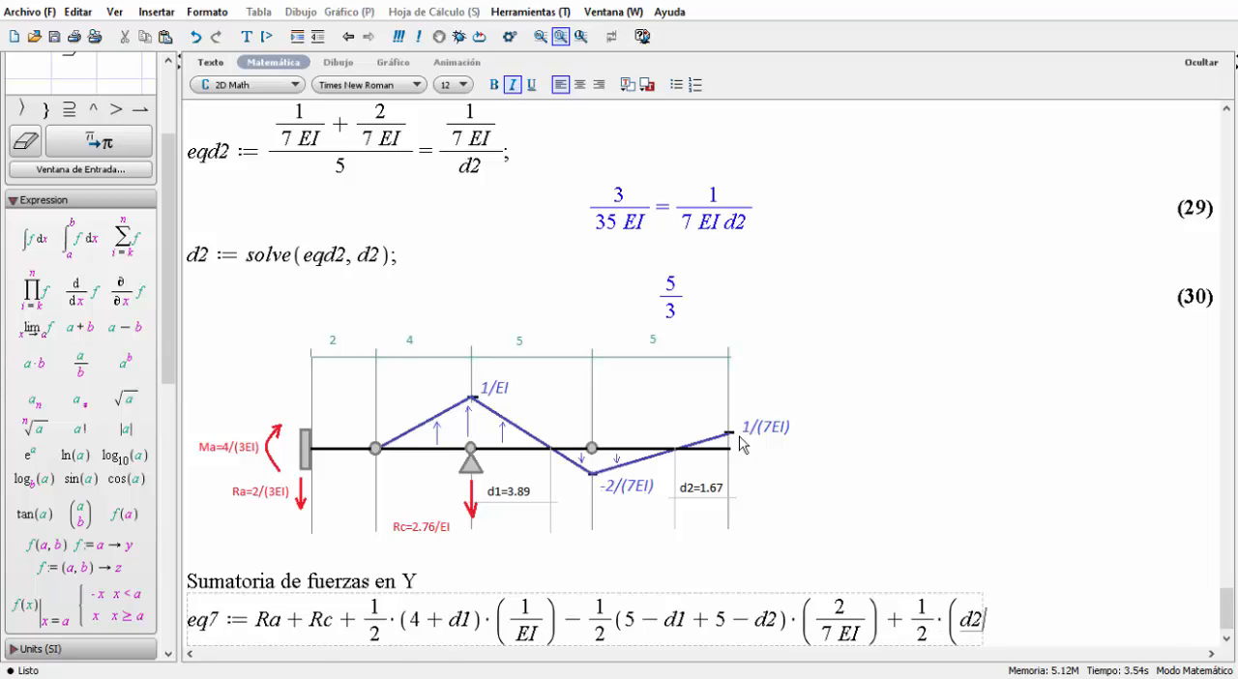
text())
text(*)
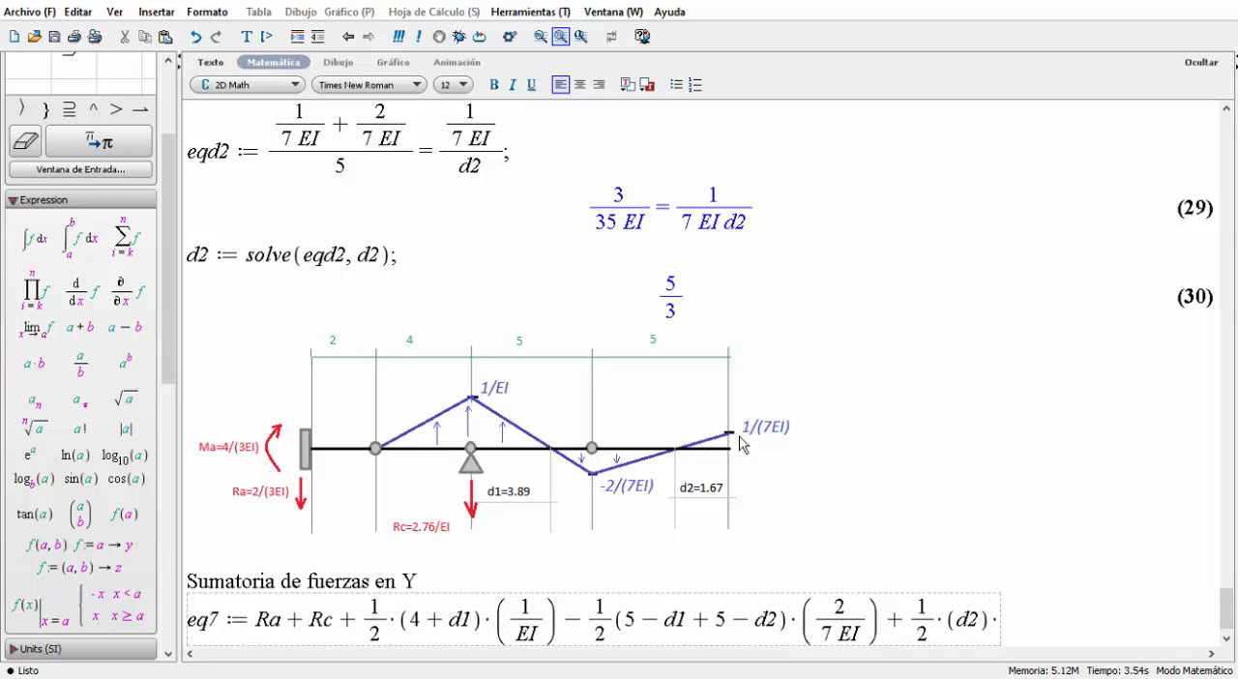
text())
key(BackSpace)
text((1/)
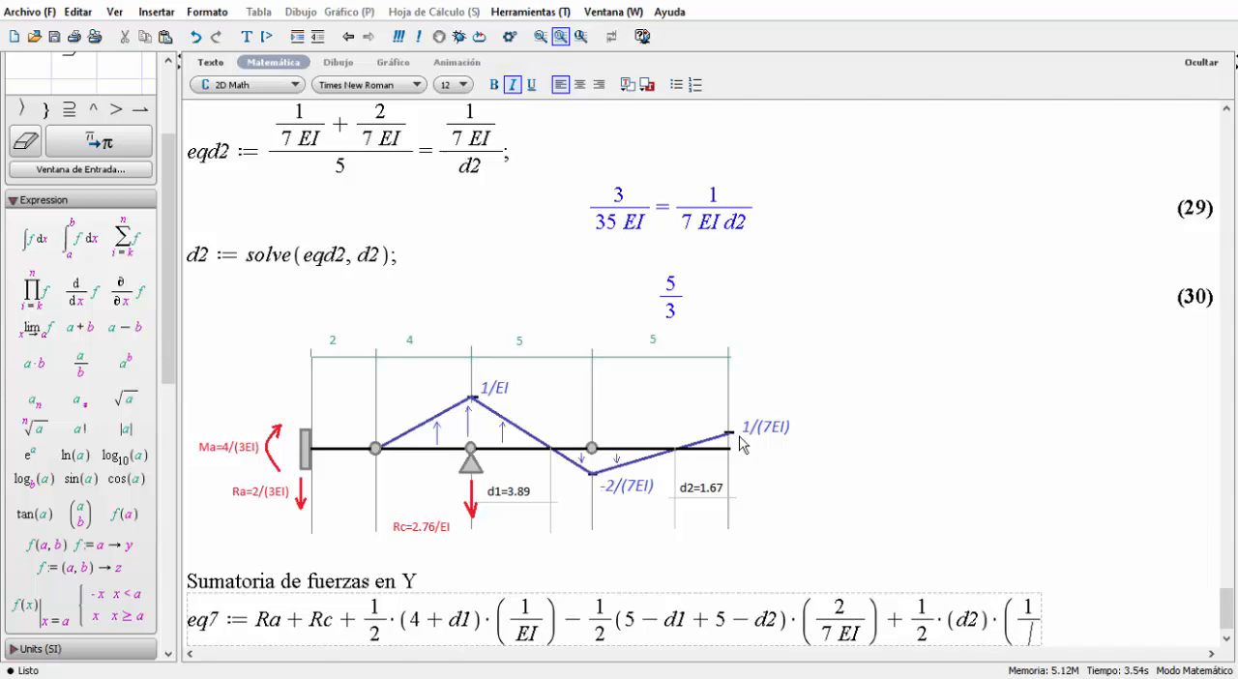
text(7 EI)
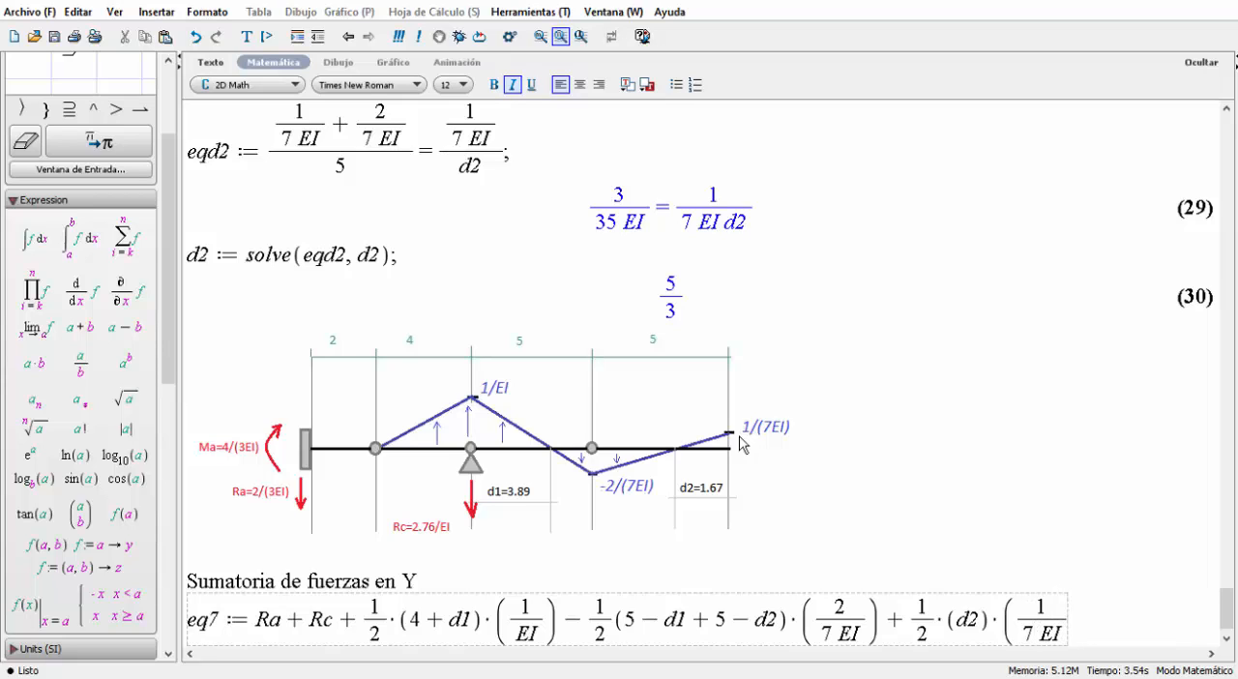
text())
text(=0)
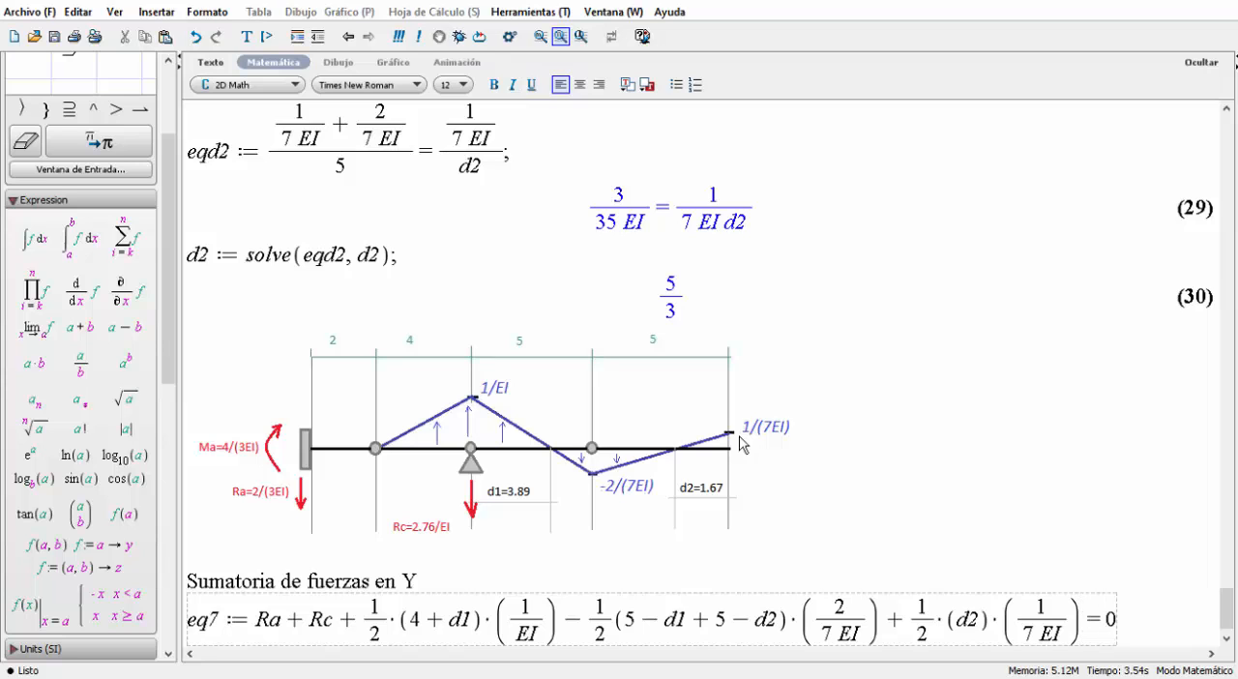
key(Return)
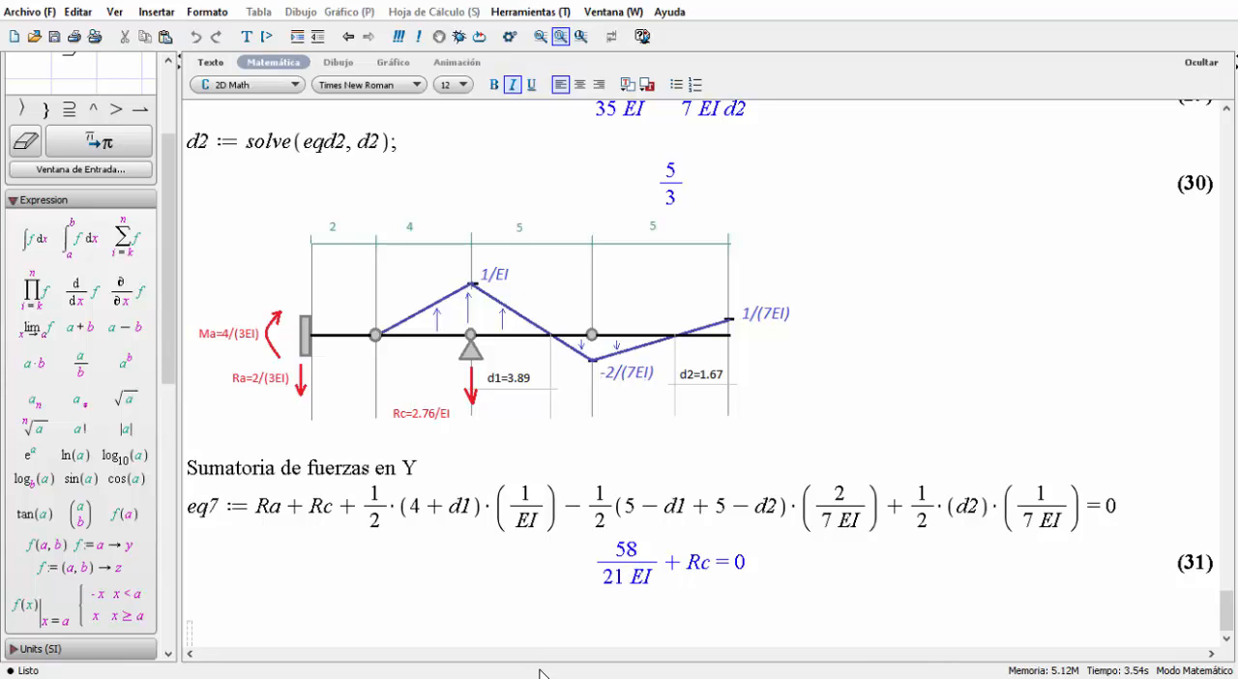
Below eq7, solve it for the support reaction with Rc := solve(eq7, Rc); and evaluate the line.
key(ctrl+l)
text(Rc:=)
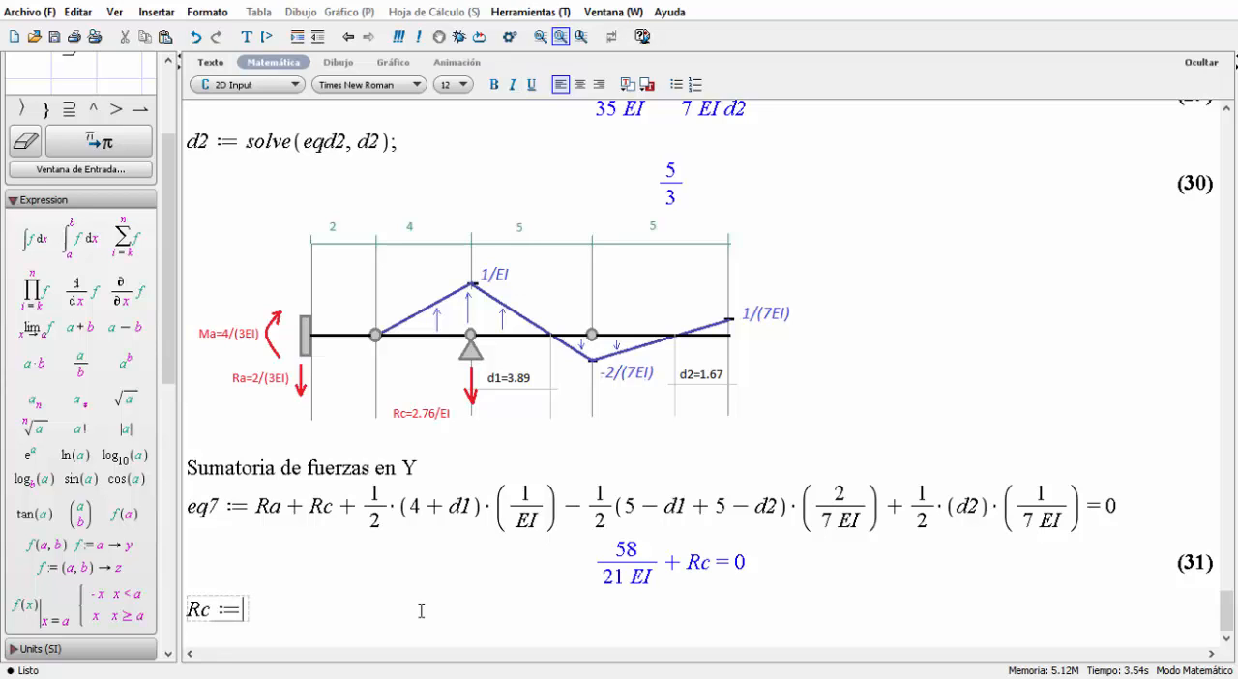
text(solve)
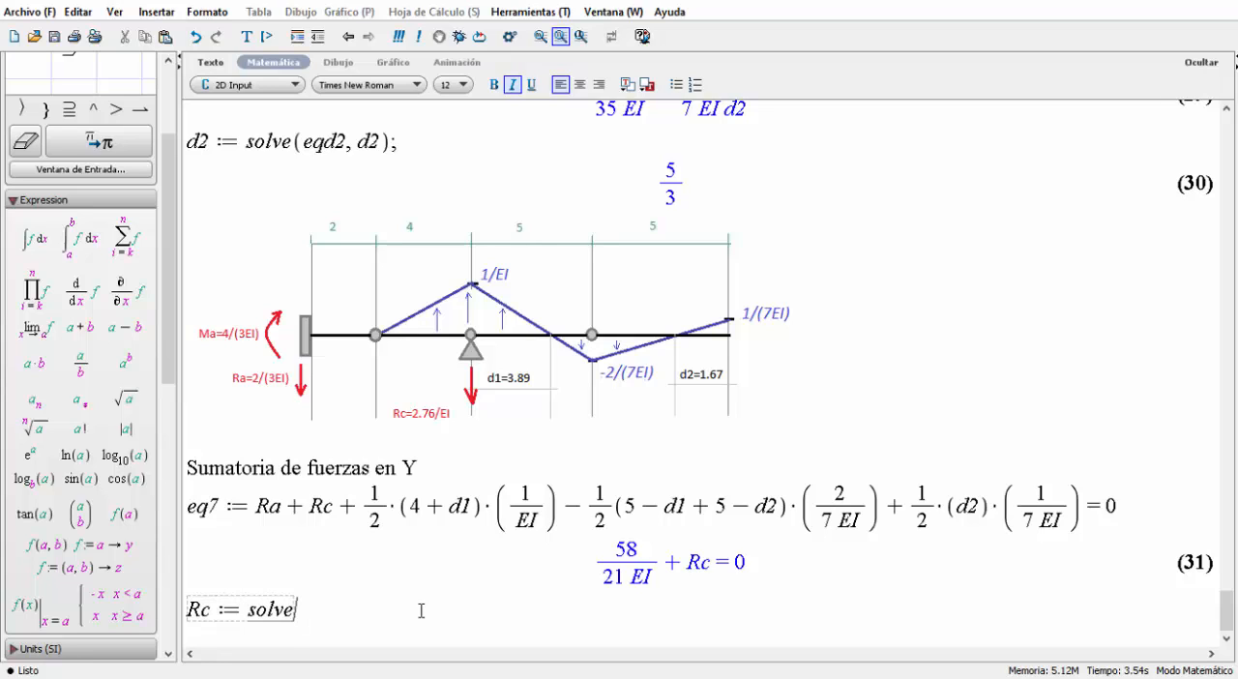
text((eq7)
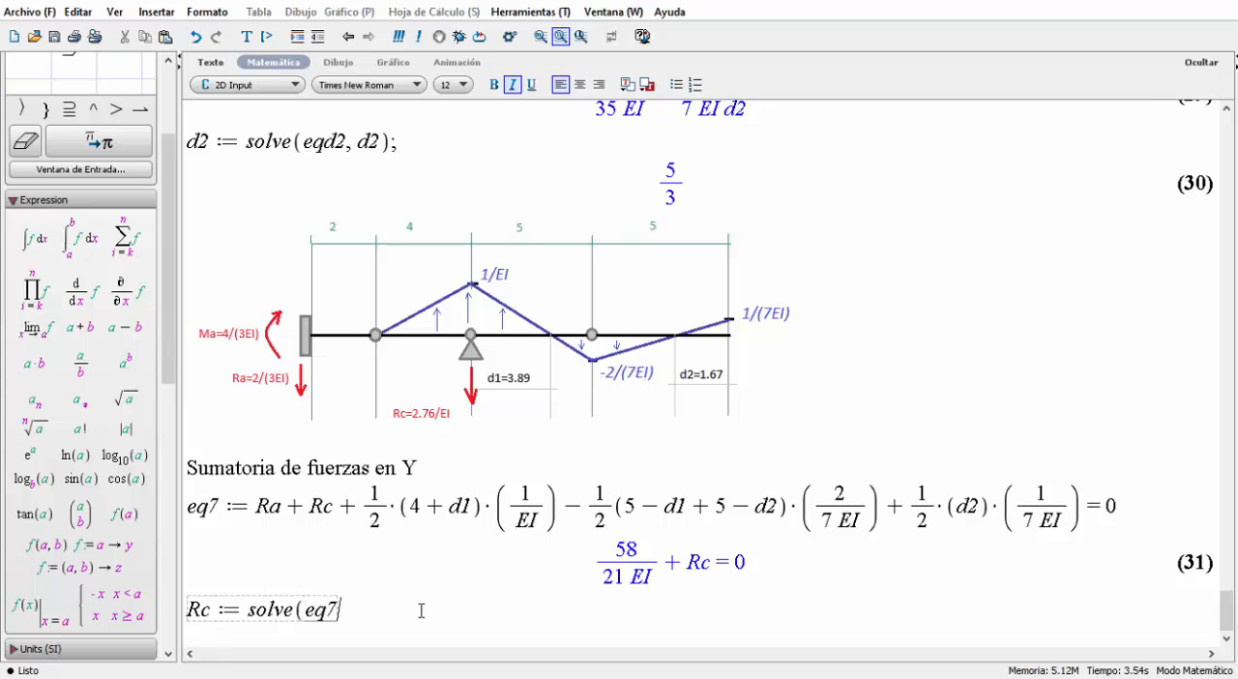
text(,Rc);)
key(Return)
Evaluate Rc on its own line as a check and delete that line with its output.
text(Rc)
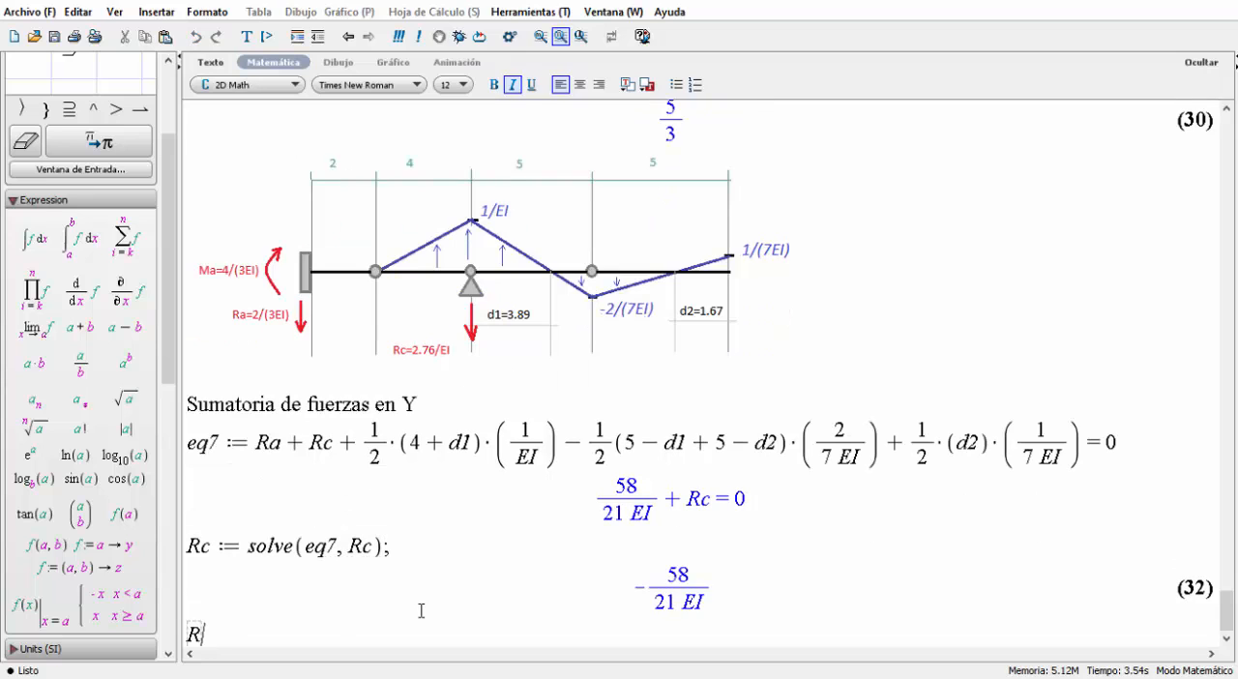
key(Return)
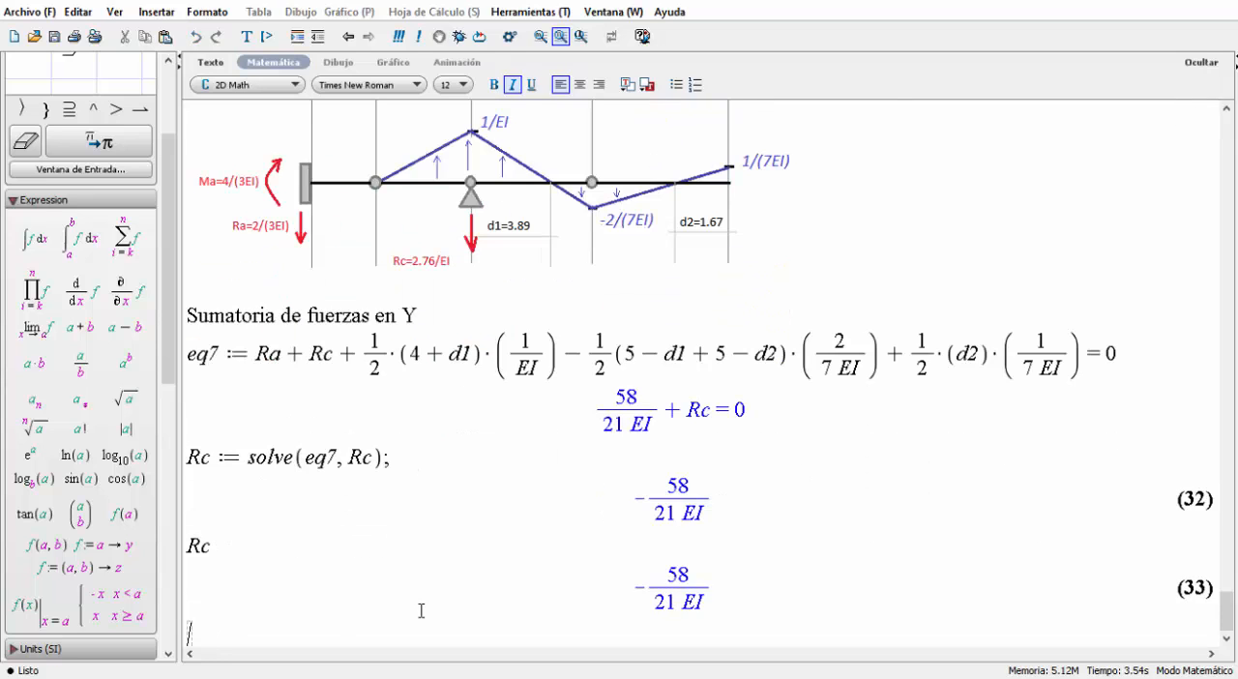
drag(752, 584, 276, 556)
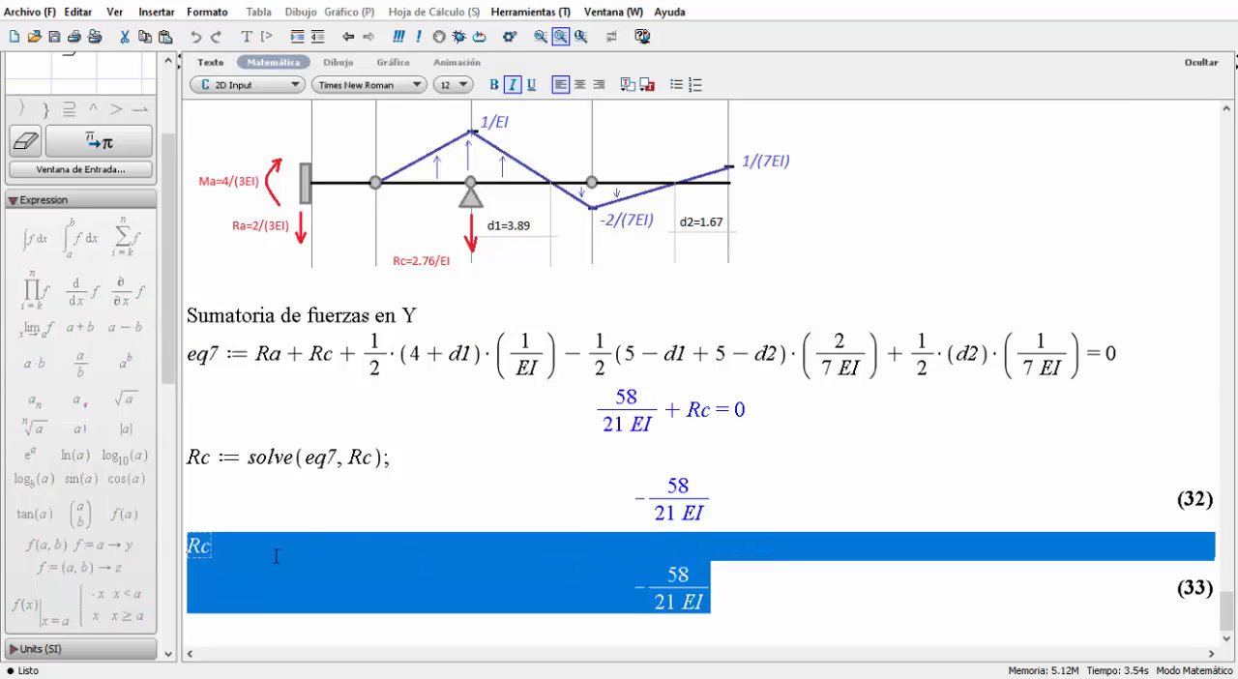
key(Delete)
Review the conjugate beam drawing, the d1 and d2 calculations and the sol3 reactions above eq7.
scroll(317, 473, up, 10)
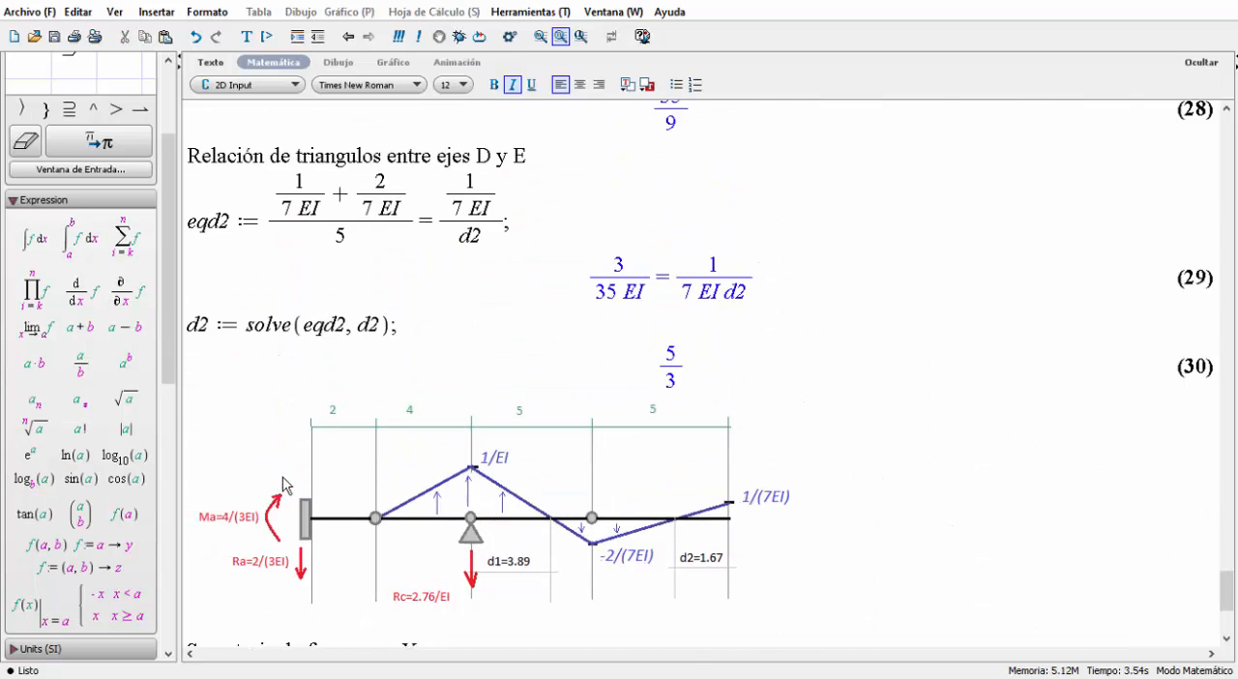
scroll(387, 362, up, 7)
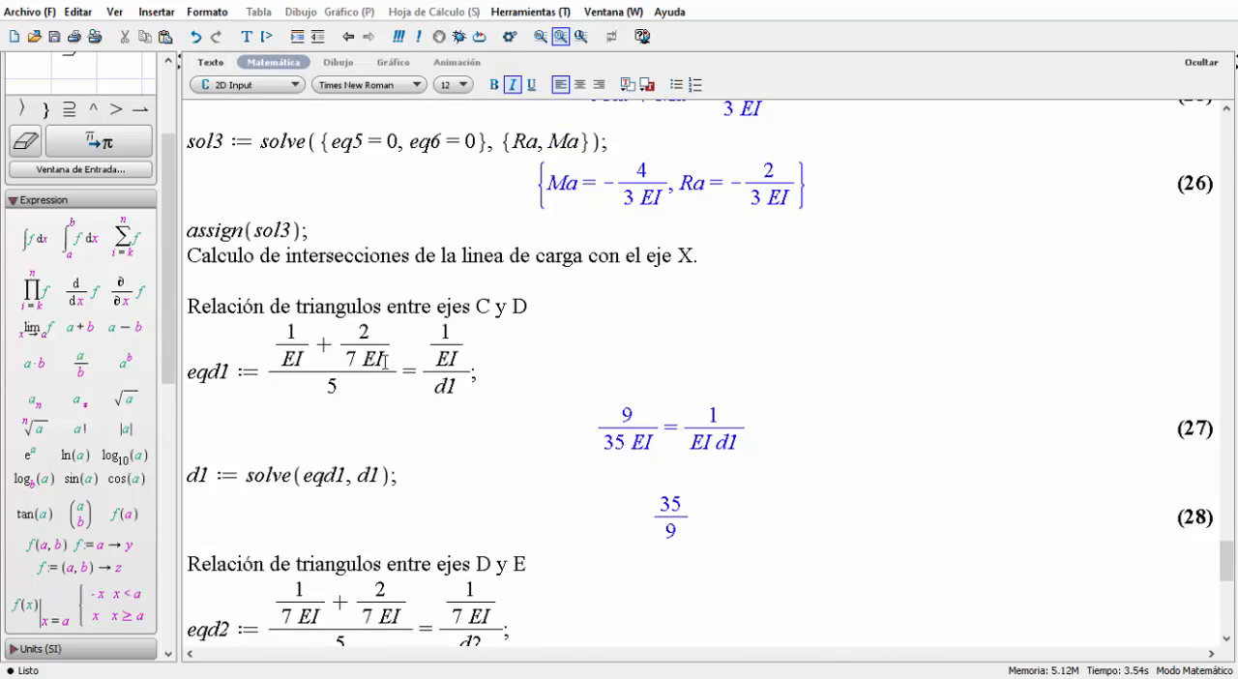